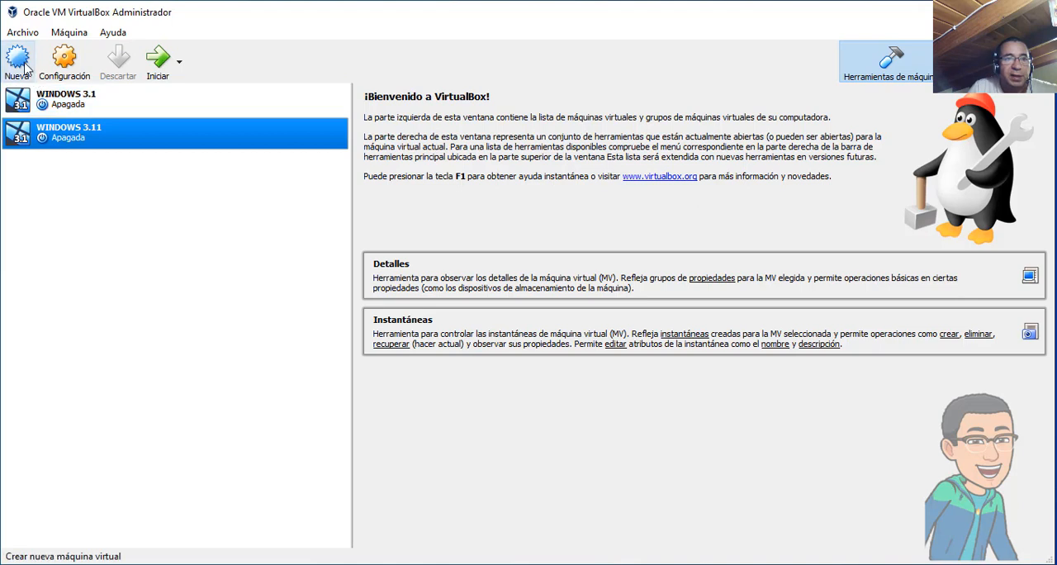
Start a new virtual machine named WINDOWS 95 with type Microsoft Windows and version Windows 95.
click(19, 65)
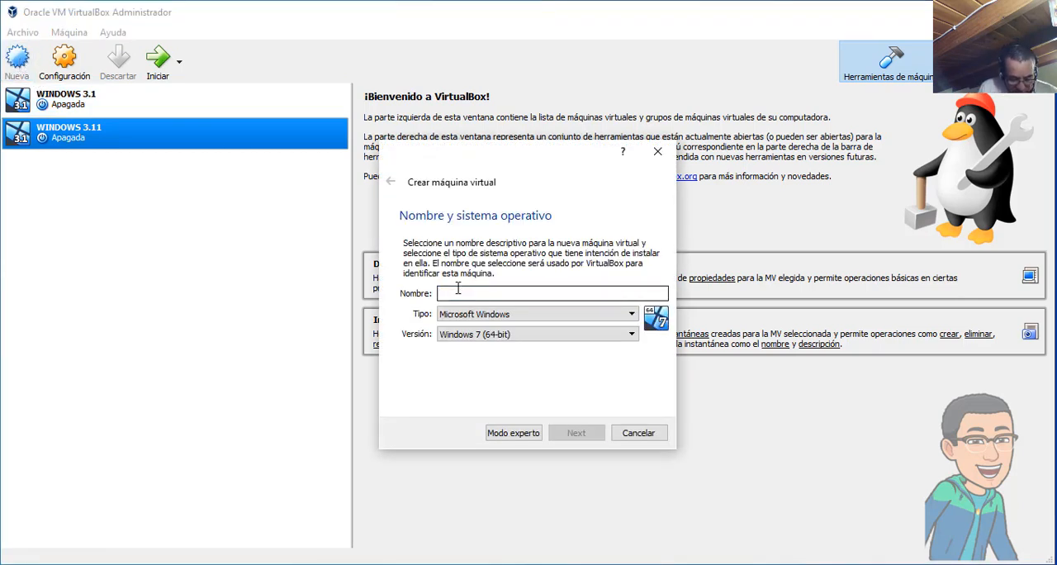
text(WIND)
key(BackSpace)
key(BackSpace)
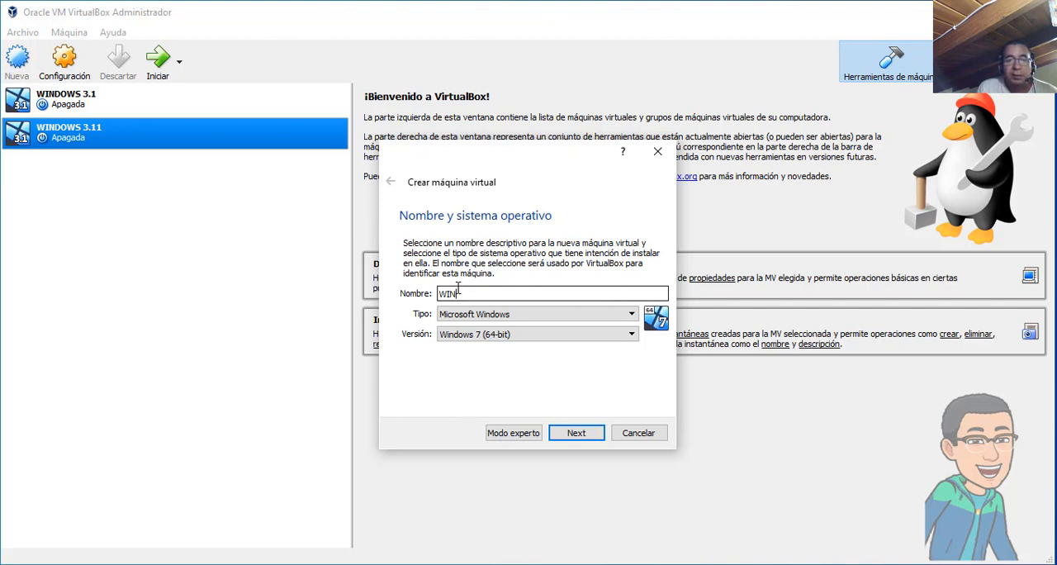
text(DOWS 95)
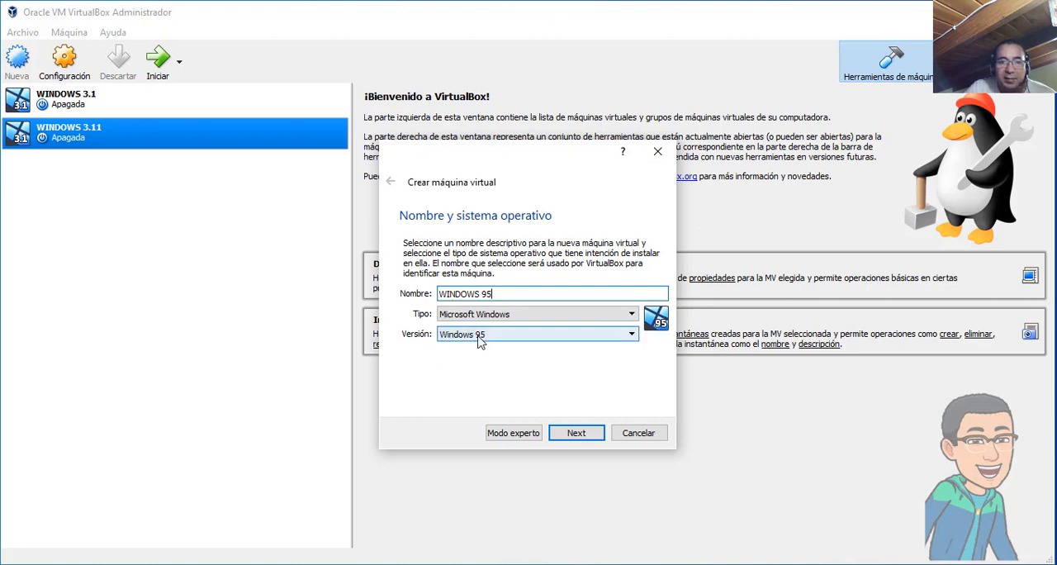
click(583, 434)
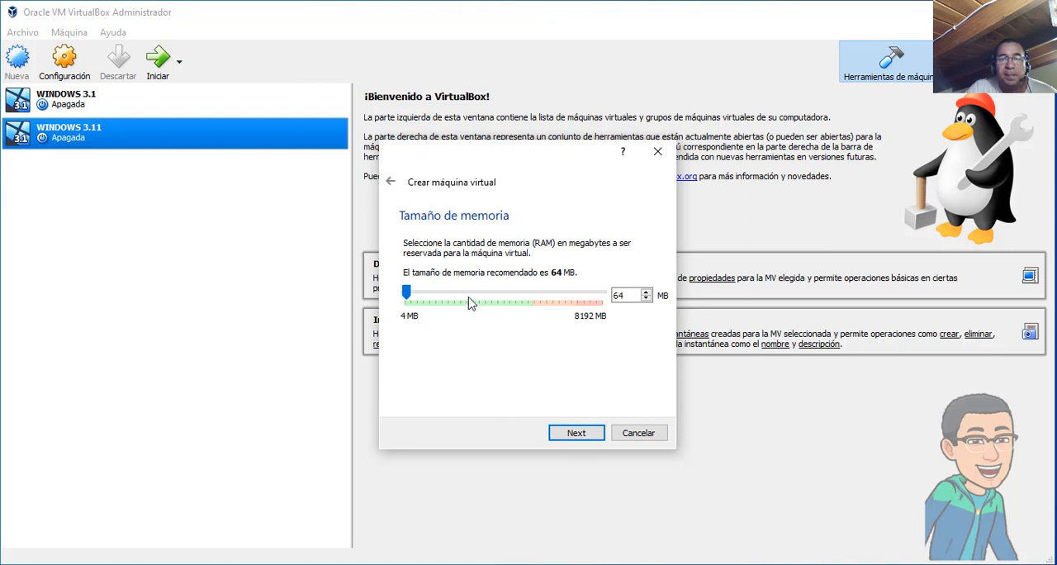
Set the new virtual machine's memory size to 512 MB.
click(415, 294)
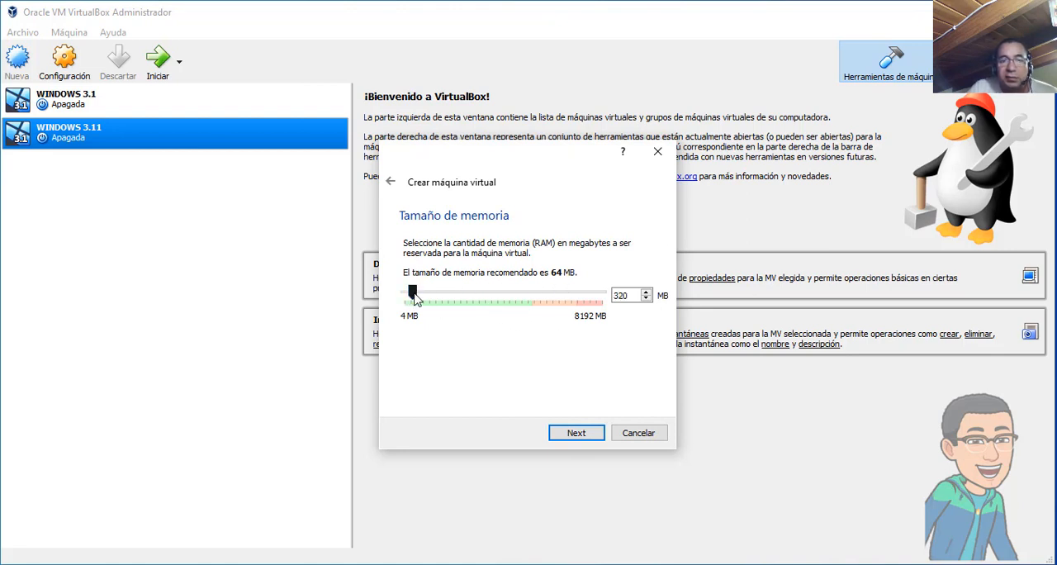
drag(415, 298, 419, 299)
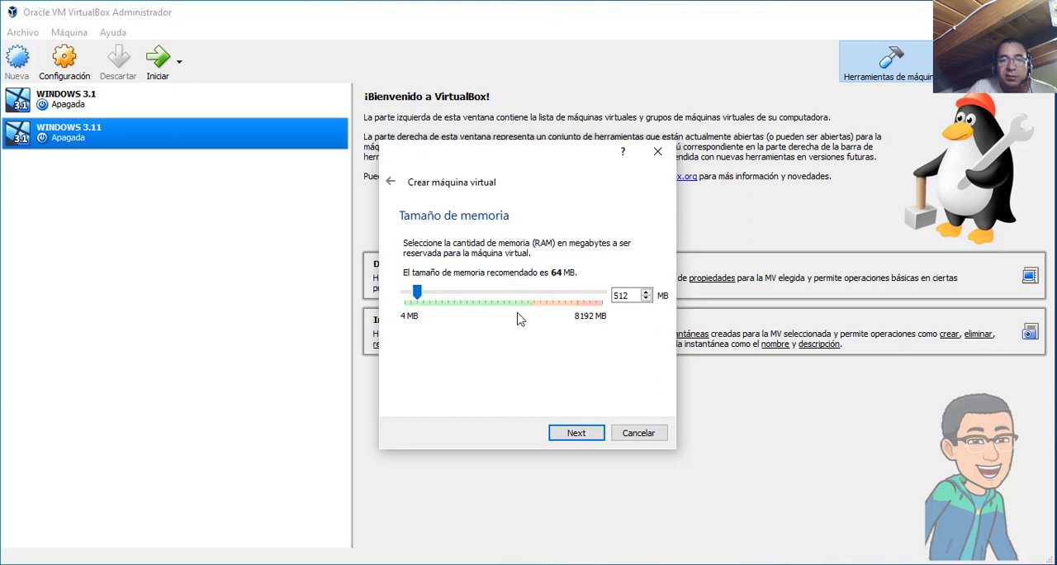
click(582, 438)
Choose to create a new virtual hard disk in VHD format with dynamically allocated storage.
click(581, 438)
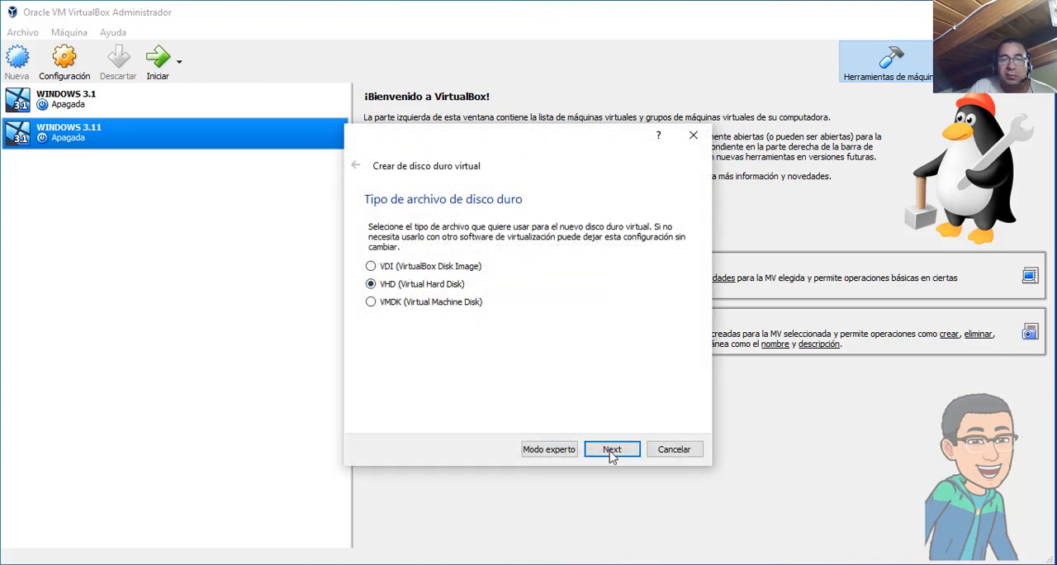
click(623, 451)
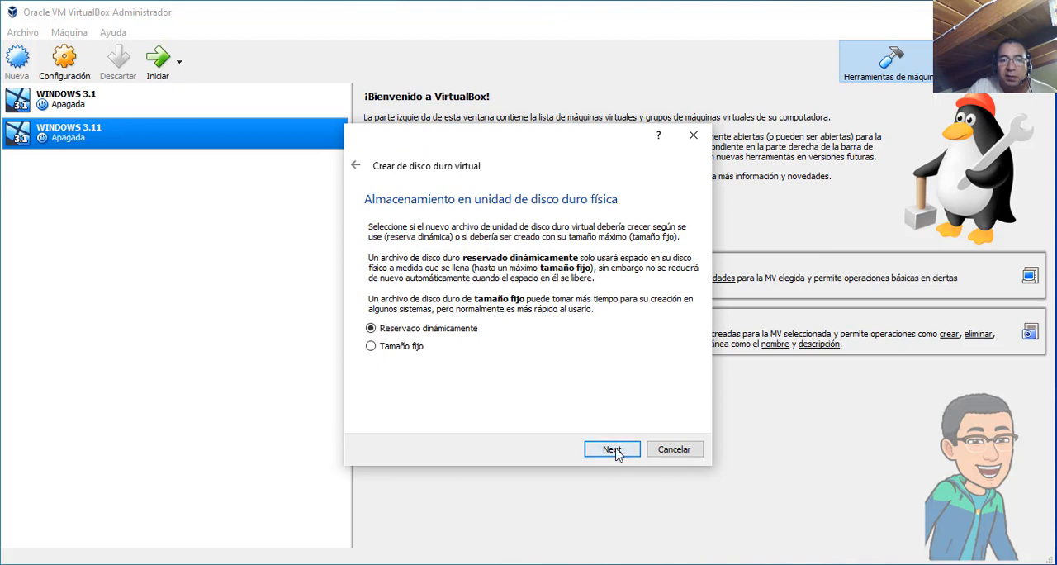
click(627, 446)
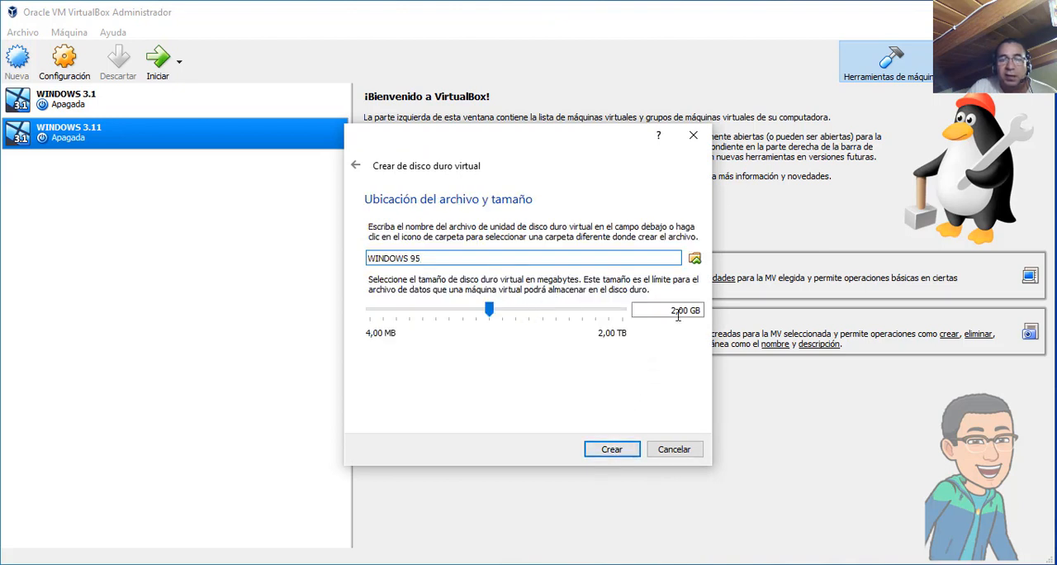
Set the disk file location to D:\MV\WINDOWS 95.vhd and create the 2,00 GB virtual disk.
click(695, 261)
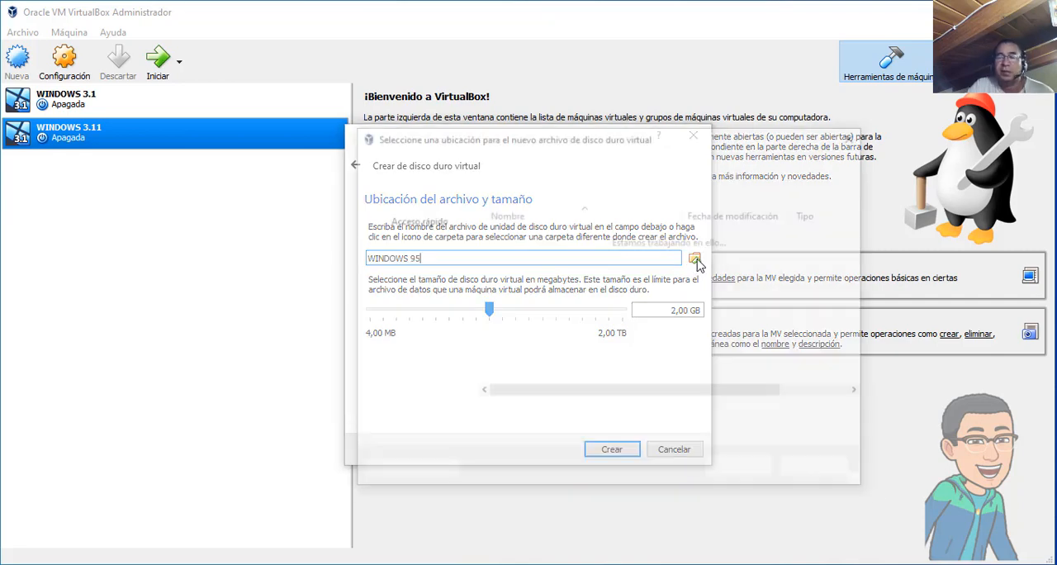
drag(465, 273, 467, 358)
click(421, 345)
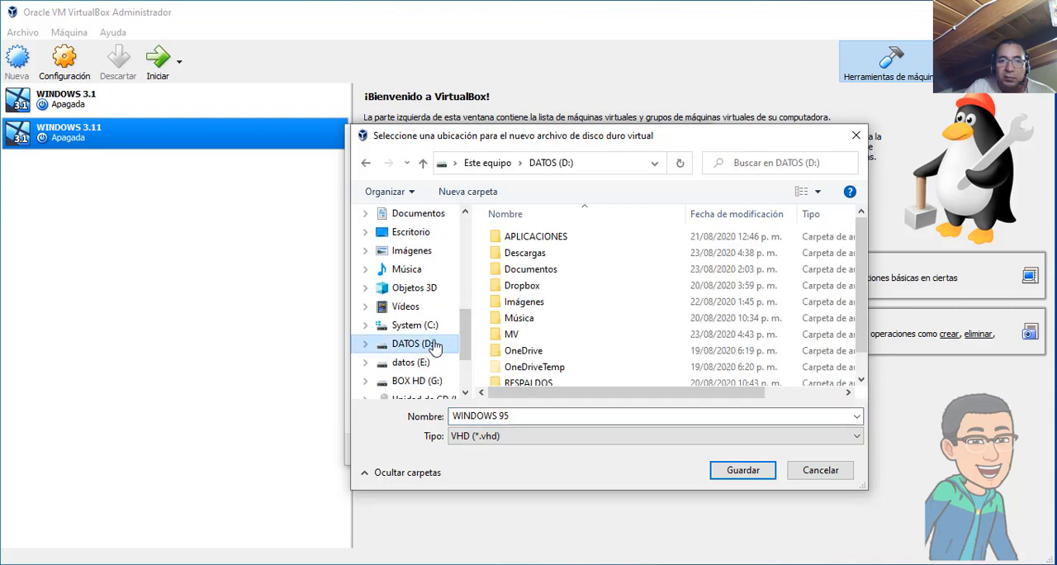
double_click(523, 337)
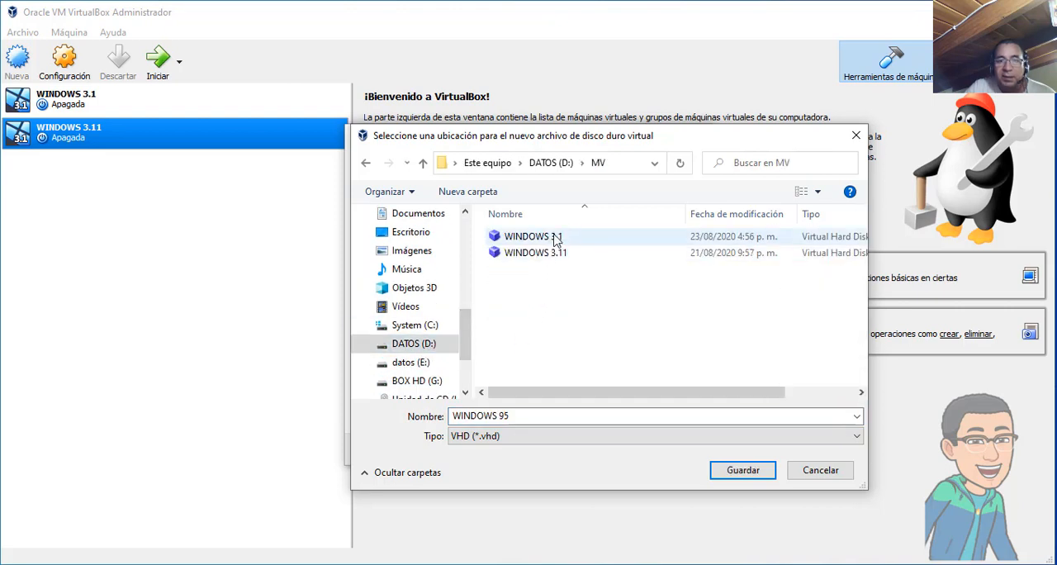
triple_click(550, 415)
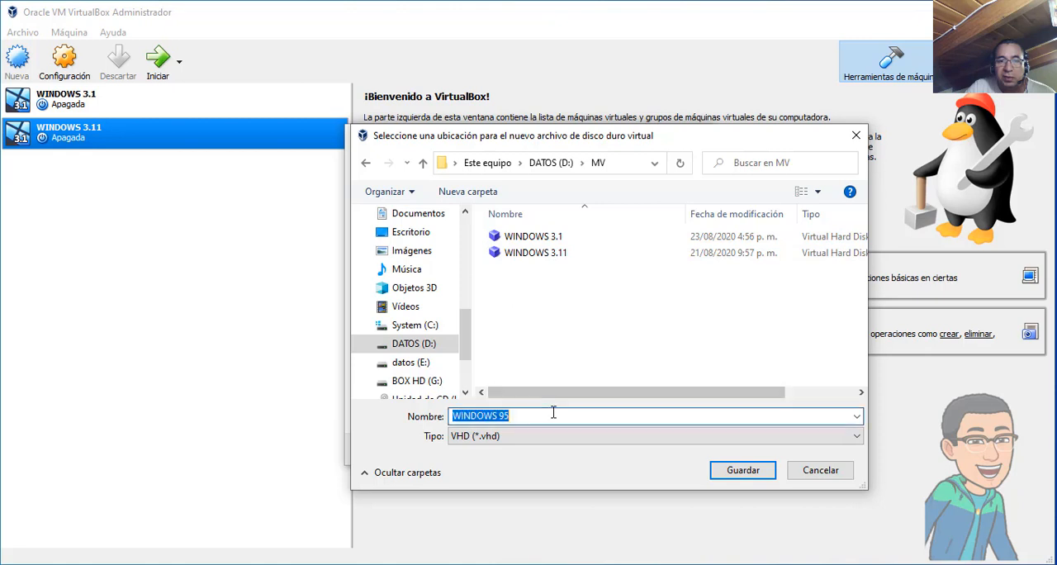
click(742, 470)
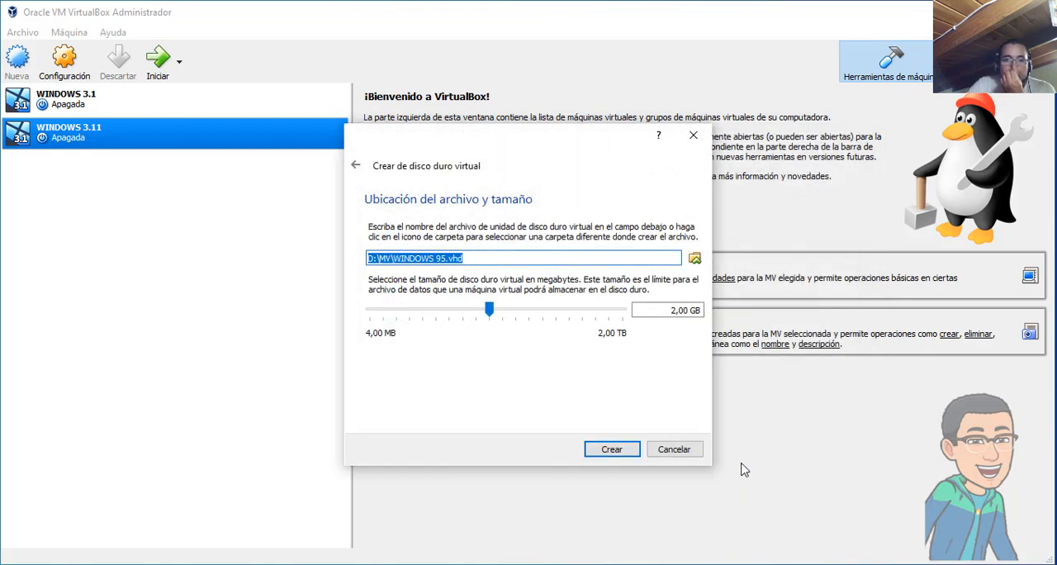
click(601, 454)
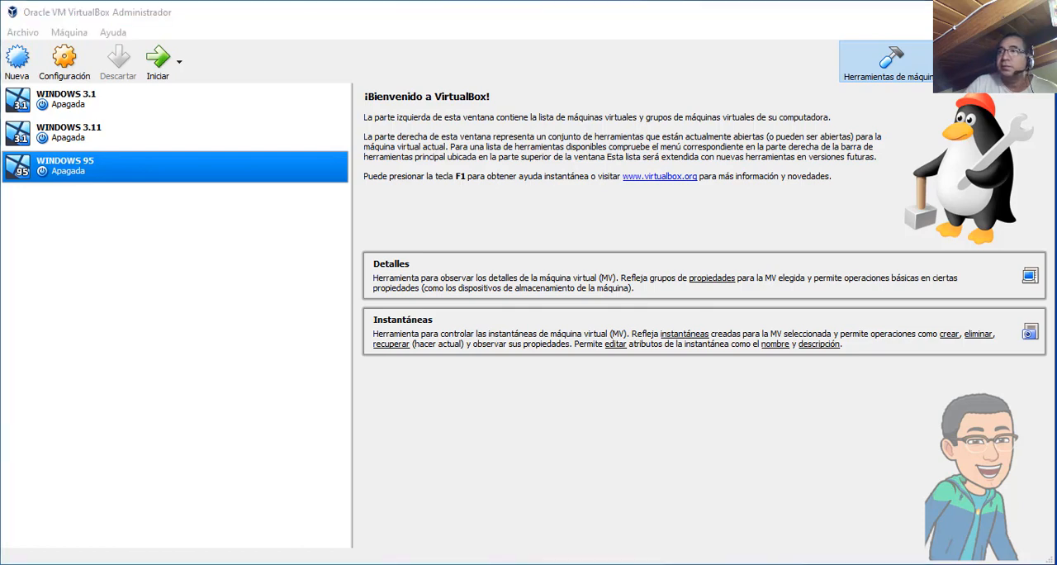
Switch to File Explorer and open the folder D:\APLICACIONES\sistemas Operativos viejitos.
drag(1054, 42, 491, 23)
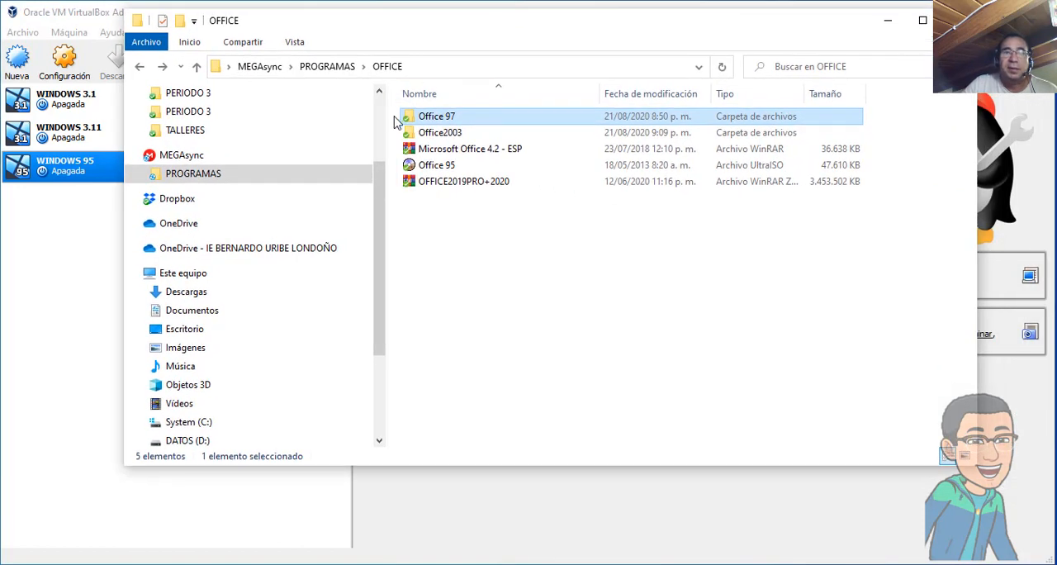
click(321, 66)
scroll(283, 384, down, 2)
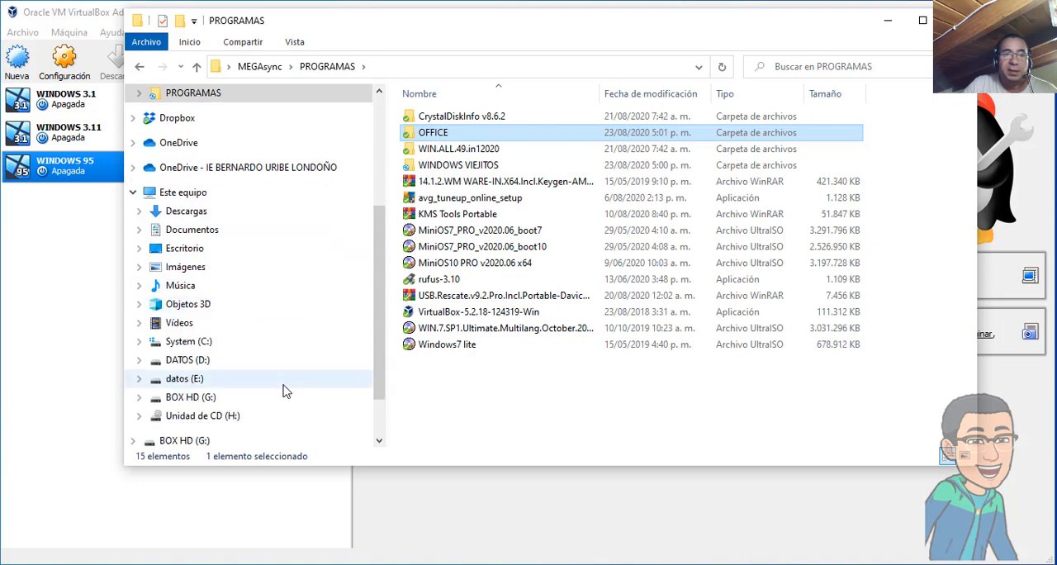
click(188, 363)
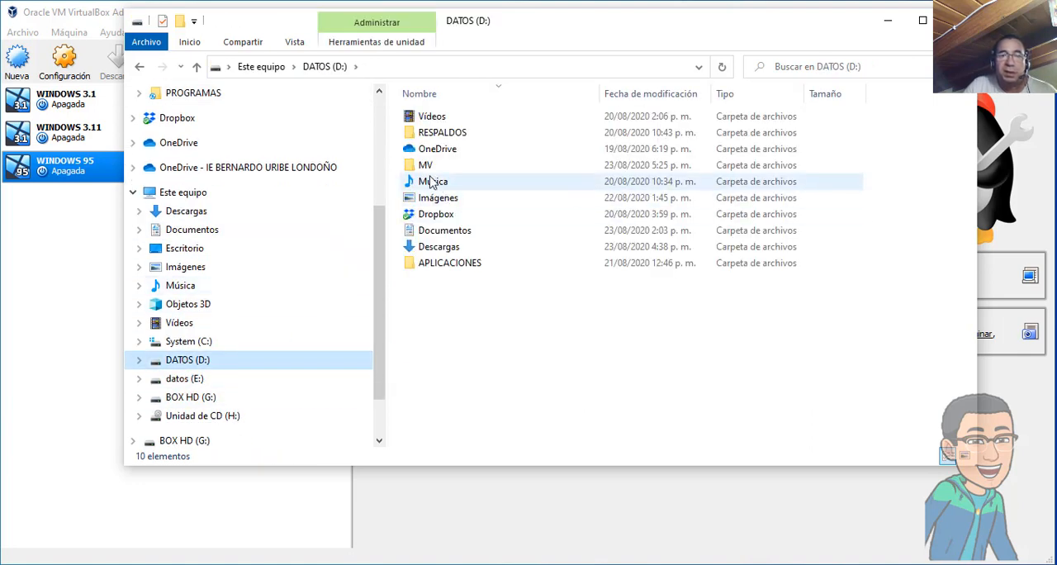
double_click(454, 262)
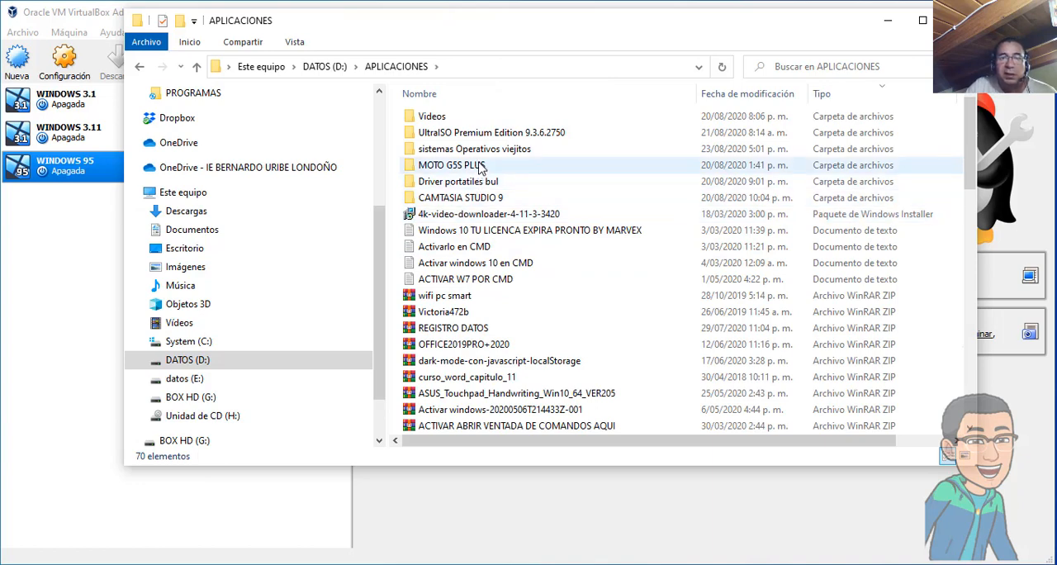
click(492, 155)
double_click(492, 155)
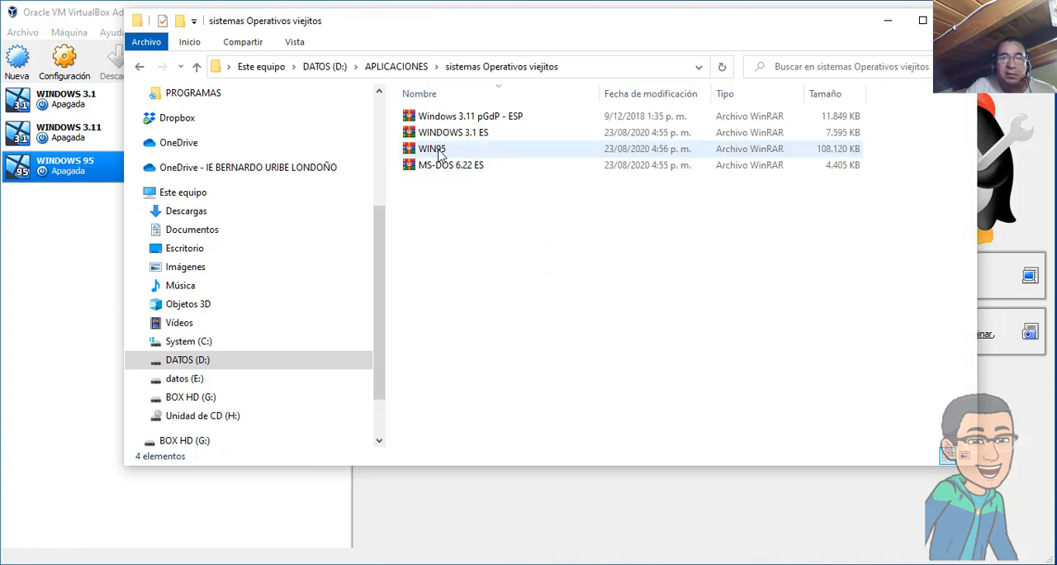
Extract the WIN95 archive into its own WIN95 folder and open the inner WIN95 folder.
click(439, 155)
right_click(438, 151)
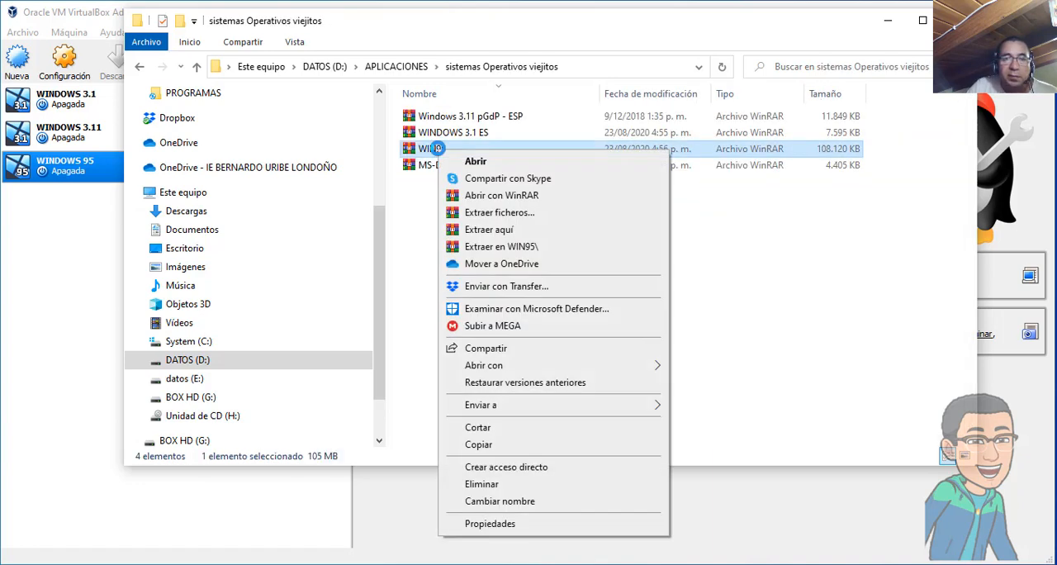
click(532, 248)
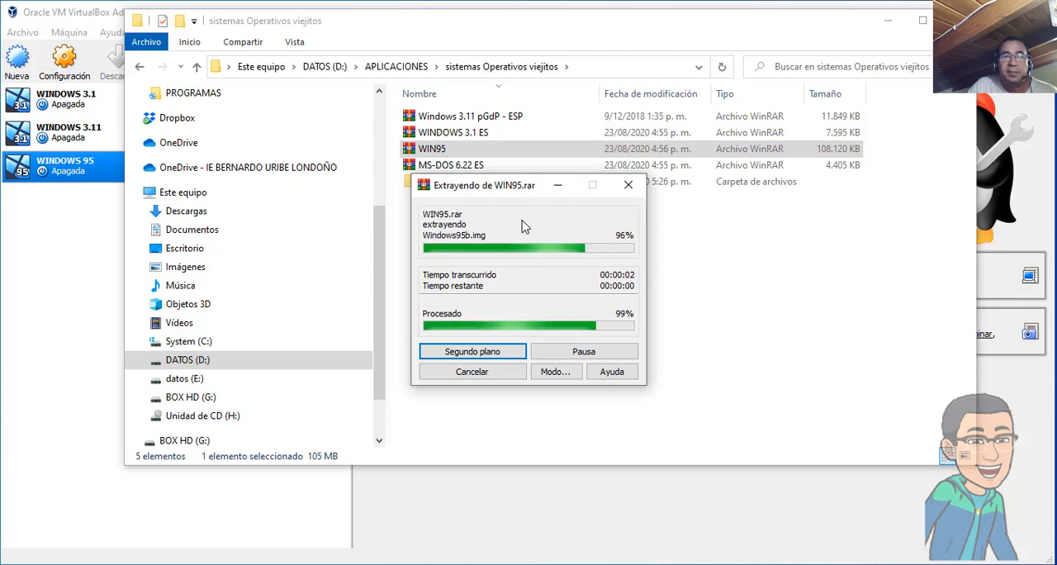
double_click(440, 184)
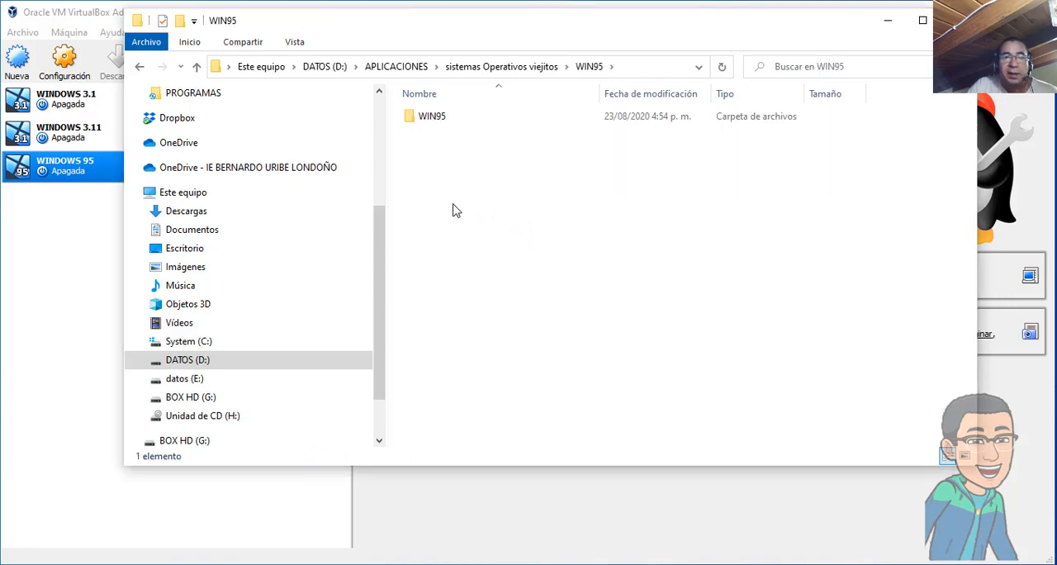
double_click(435, 118)
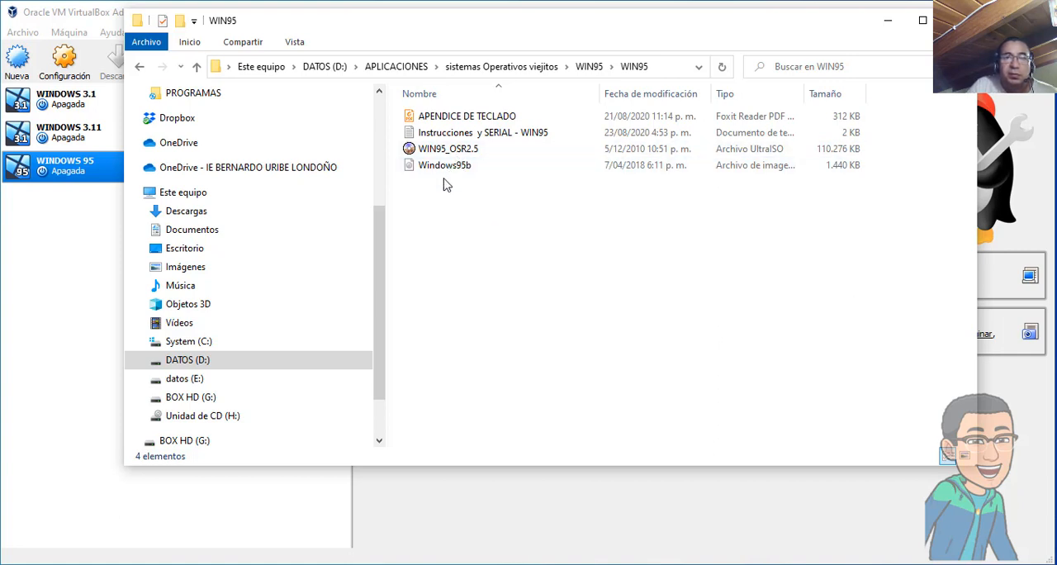
Examine the extracted WIN95_OSR2.5 disc image, the Windows95b floppy image and the instructions text file in the file list.
click(433, 155)
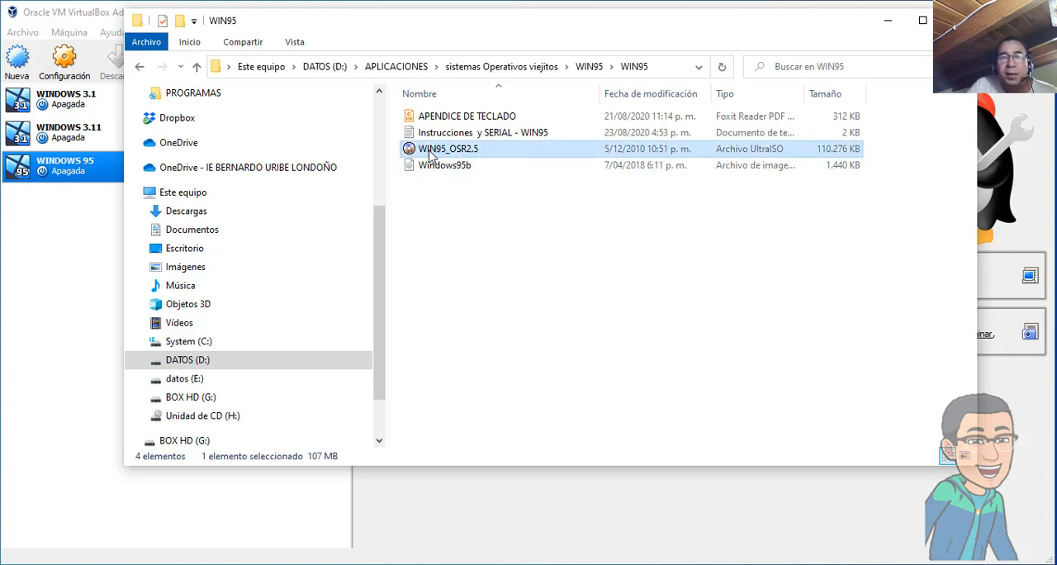
click(431, 155)
click(514, 236)
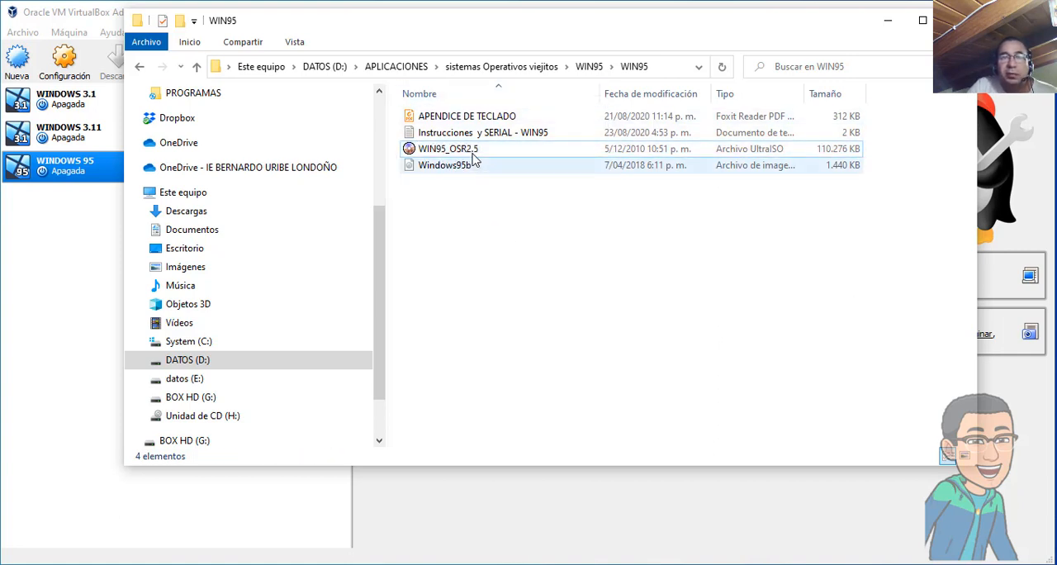
click(473, 155)
click(495, 212)
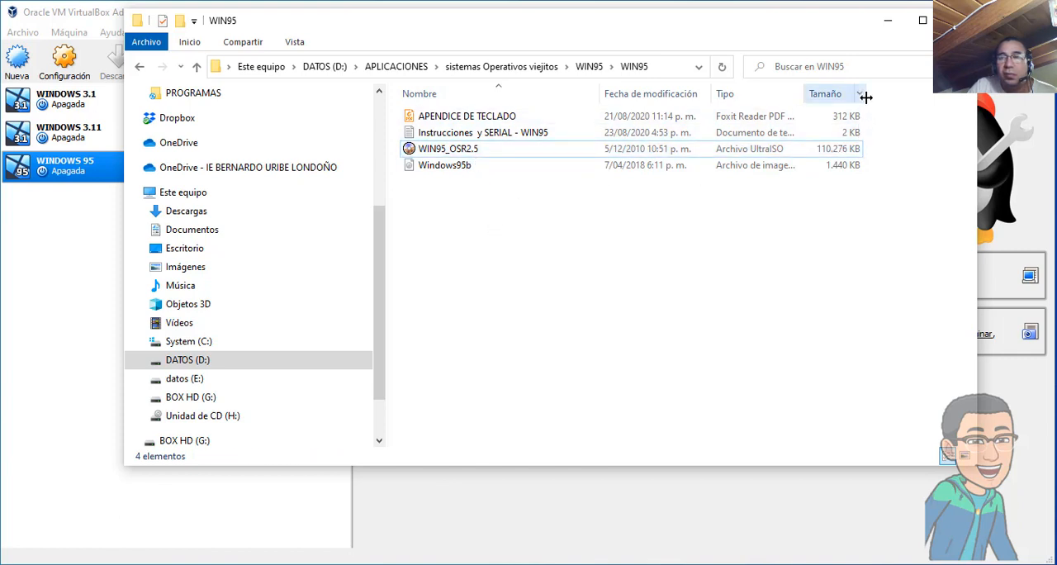
drag(865, 97, 917, 95)
click(465, 168)
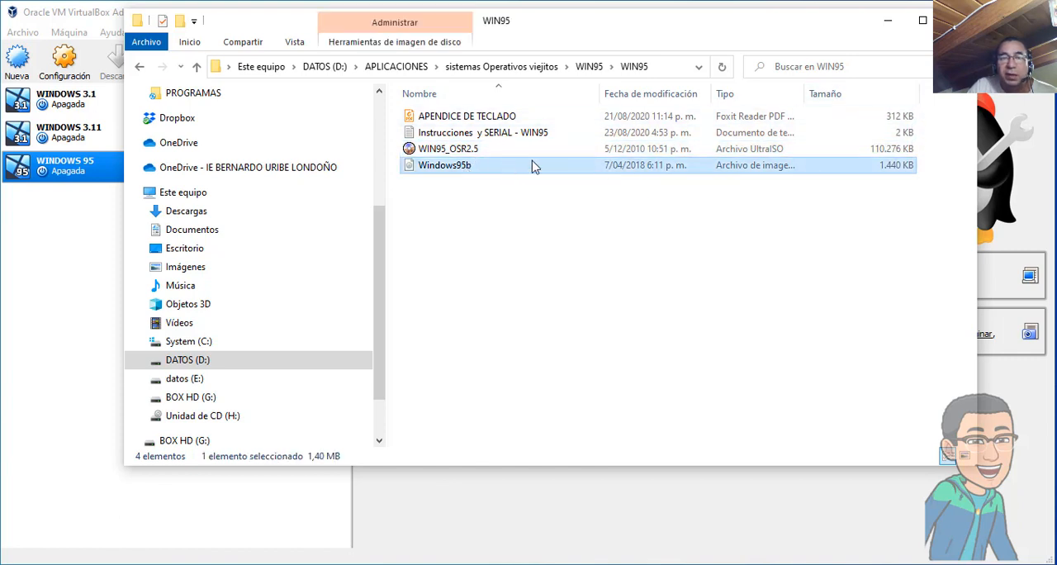
click(459, 134)
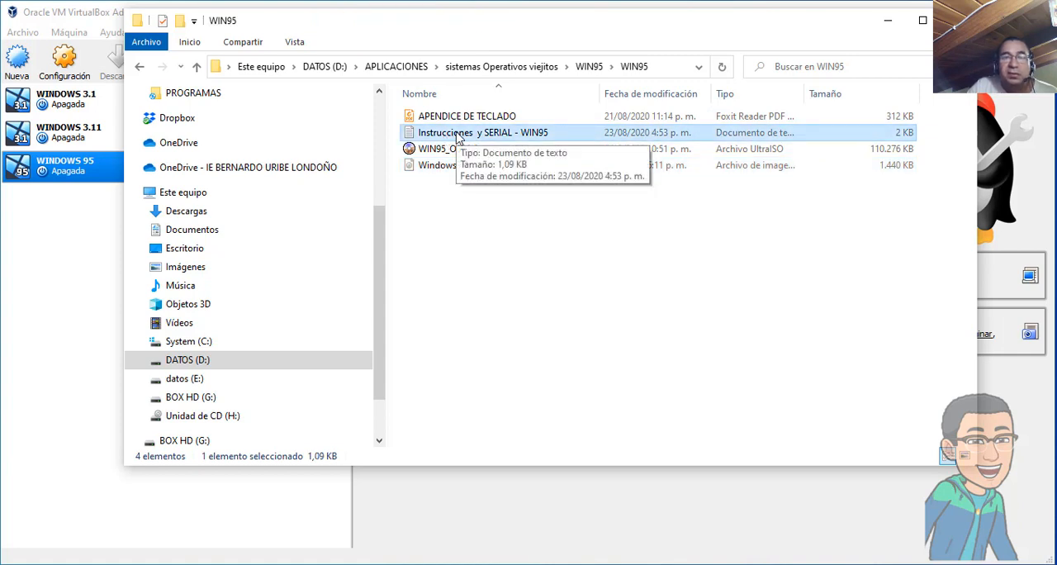
Open the APENDICE DE TECLADO PDF and read the key combinations for typing the backslash, colon and asterisk.
click(453, 117)
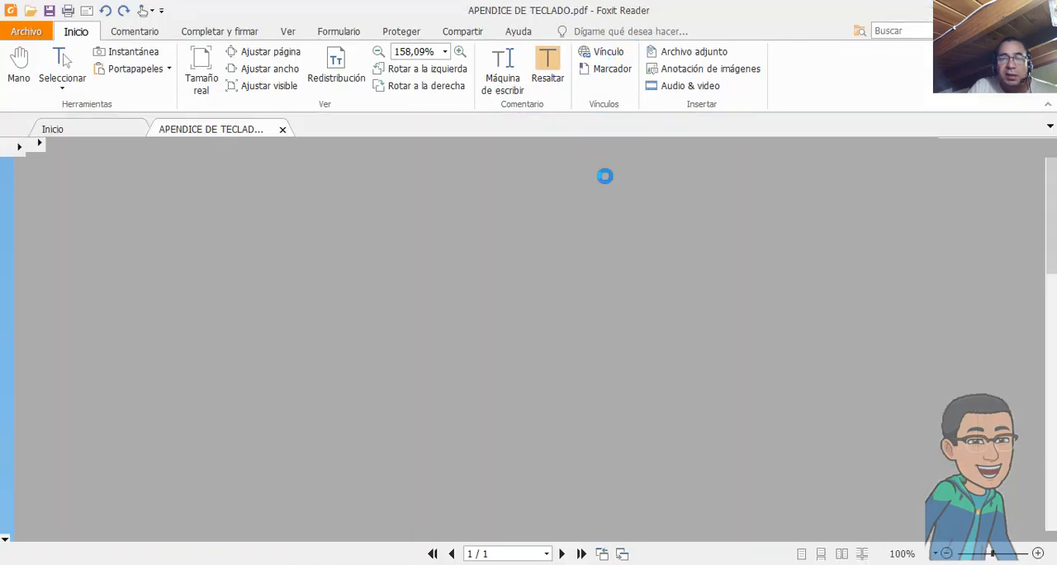
scroll(625, 234, down, 3)
scroll(665, 286, down, 1)
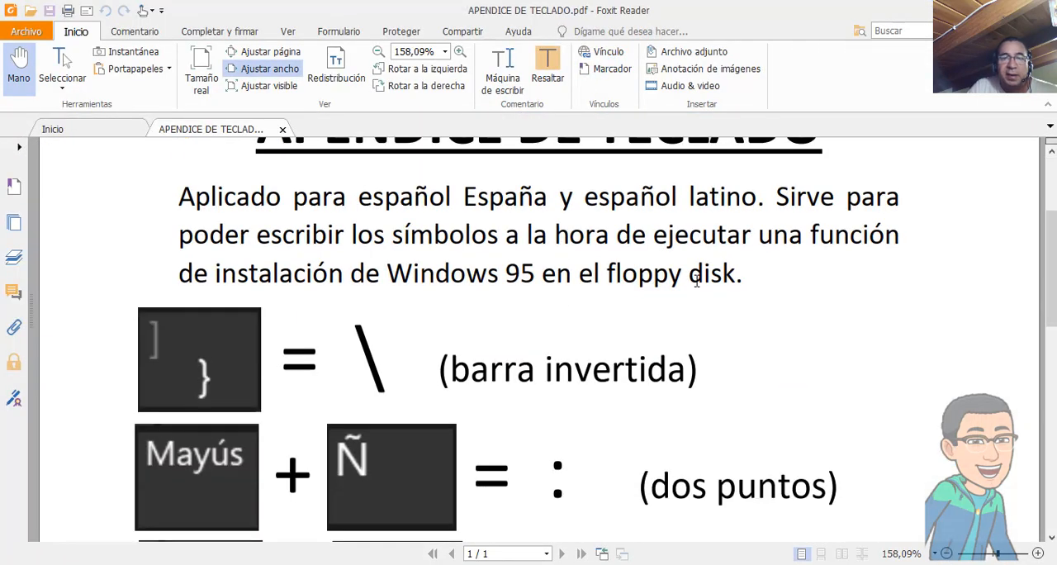
scroll(512, 340, up, 2)
scroll(371, 392, down, 1)
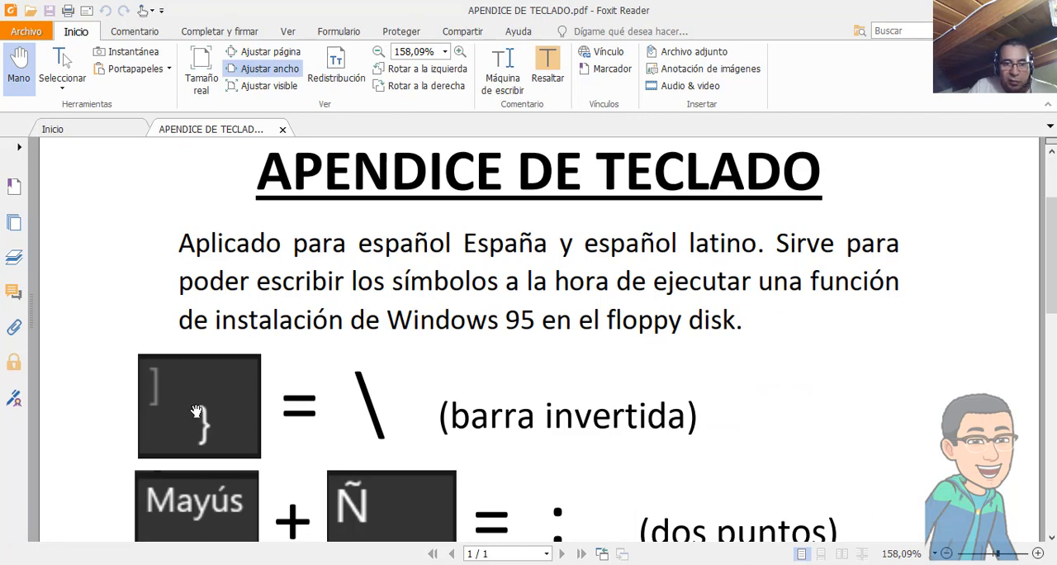
scroll(216, 436, down, 2)
scroll(250, 430, down, 2)
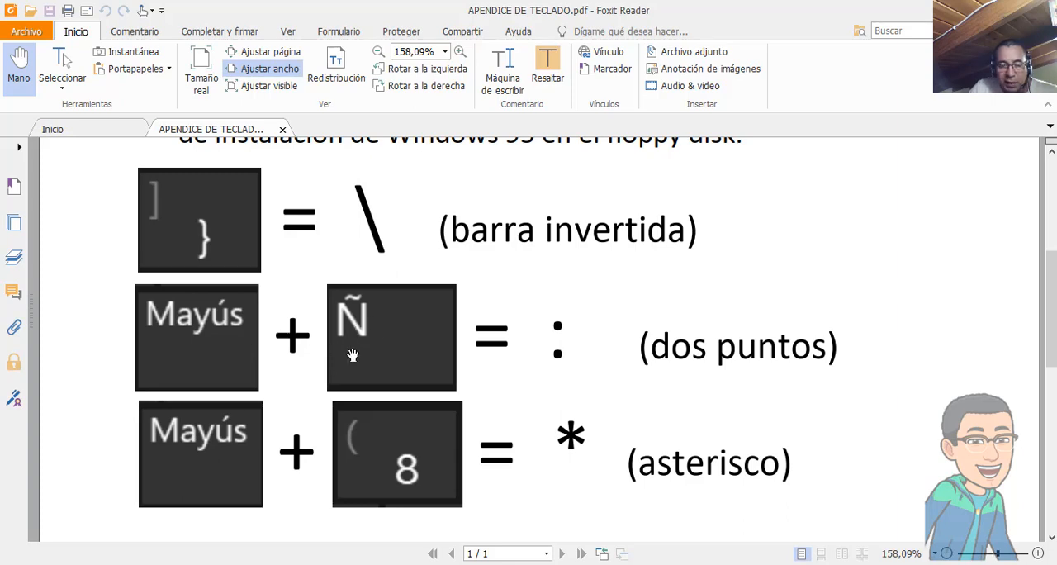
scroll(360, 396, down, 1)
scroll(462, 410, up, 4)
scroll(462, 413, down, 6)
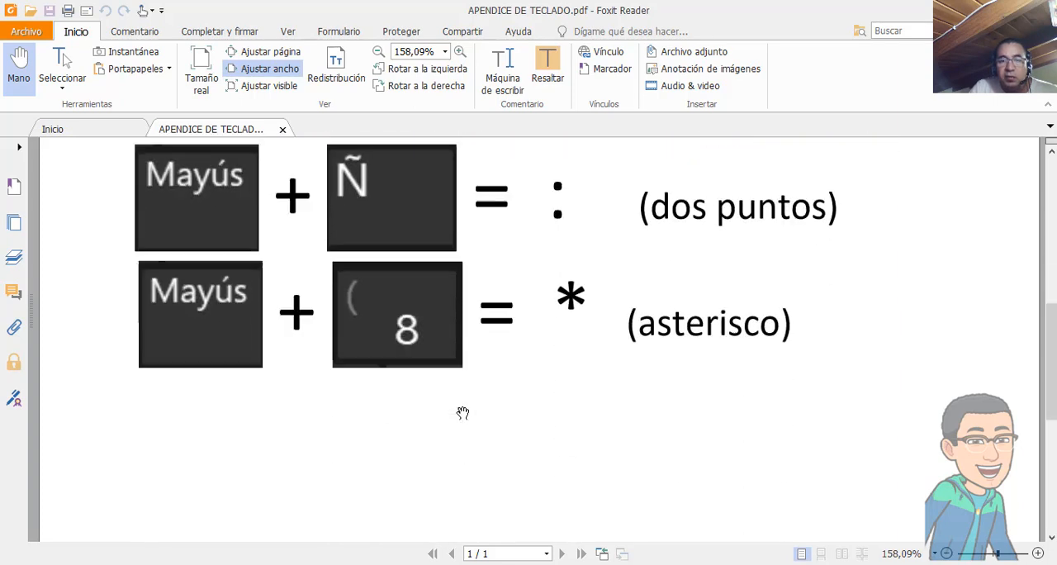
scroll(464, 405, up, 10)
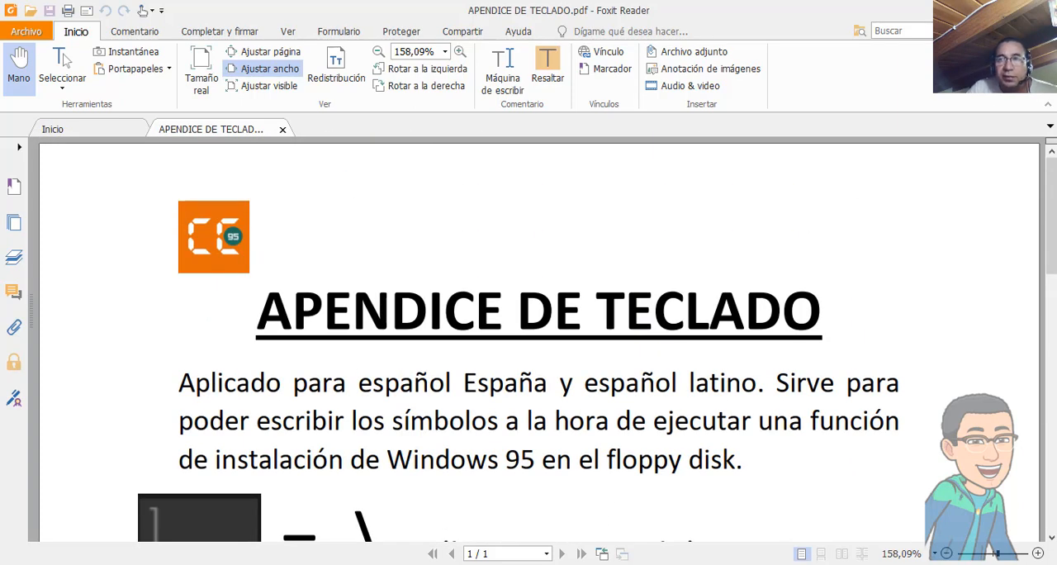
Leave the PDF, open the text file "Instrucciones y SERIAL - WIN95" and bring it over the VirtualBox window.
click(1042, 11)
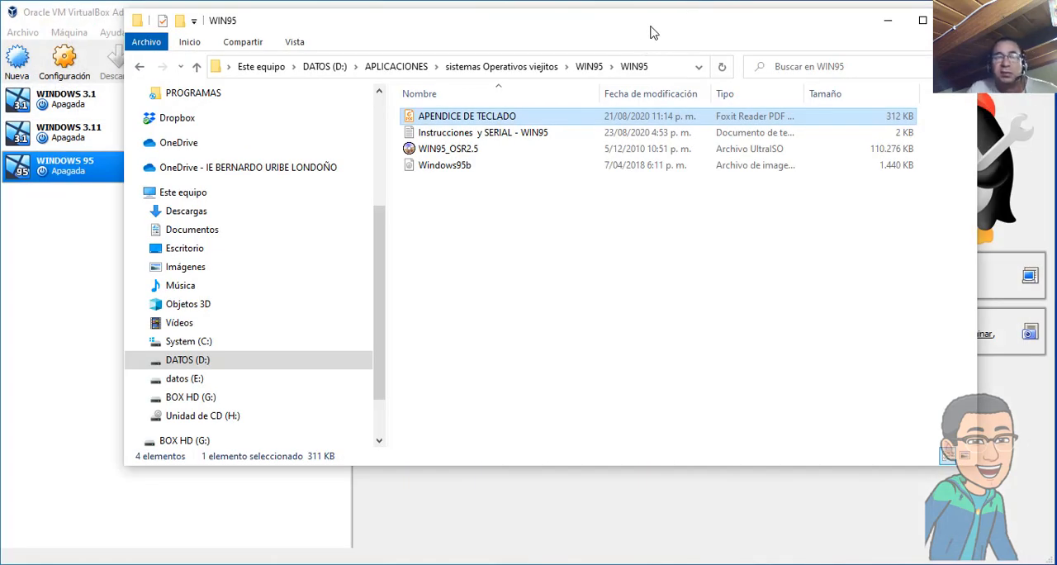
drag(650, 33, 647, 60)
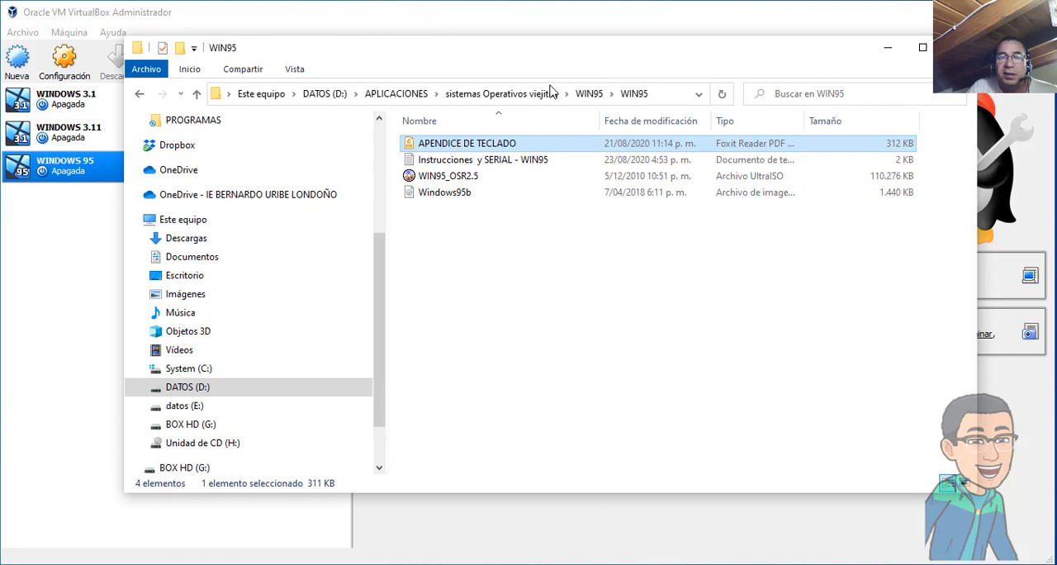
double_click(464, 161)
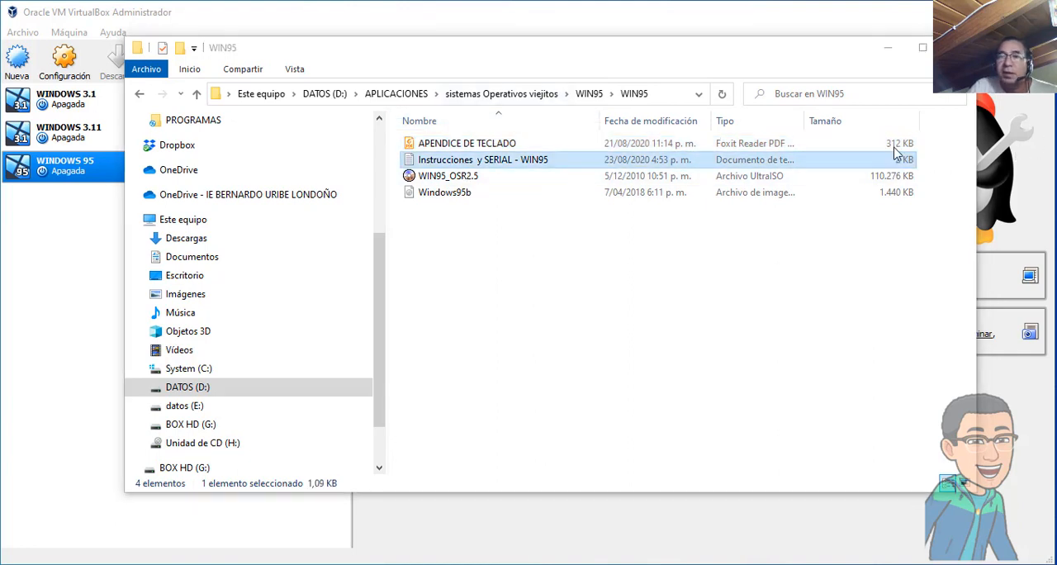
click(887, 47)
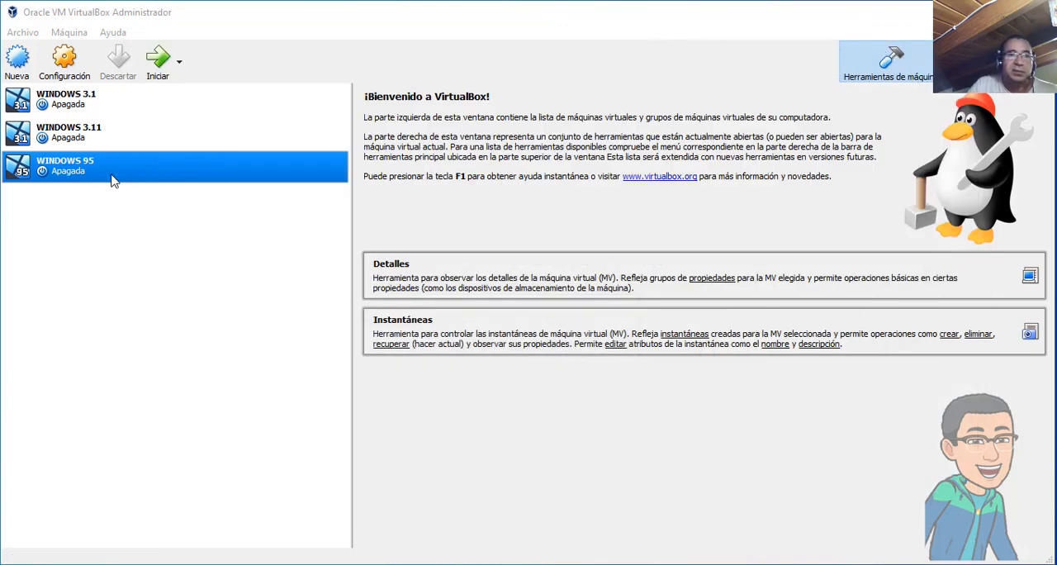
click(60, 165)
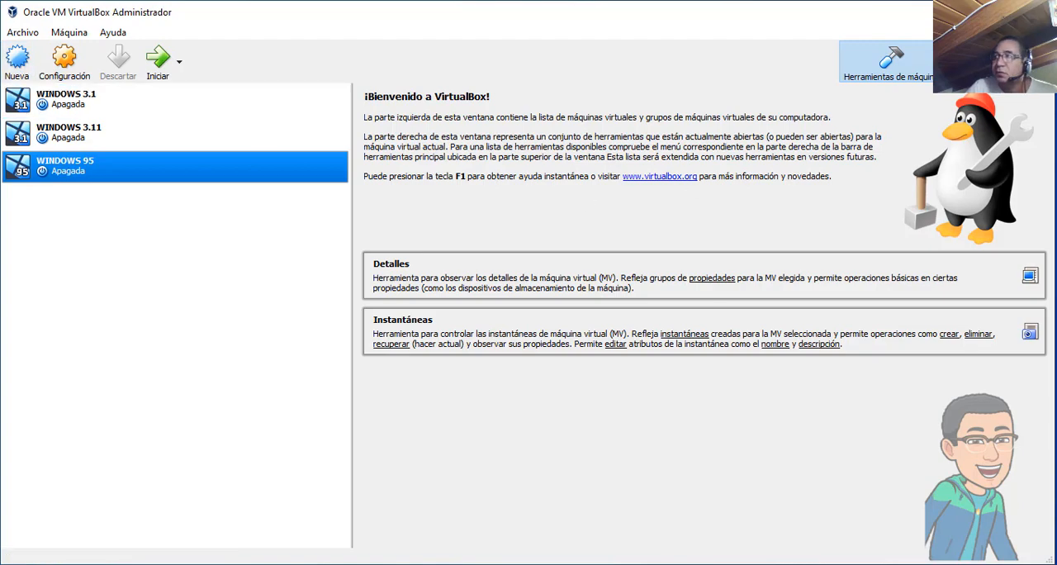
drag(1056, 71, 624, 113)
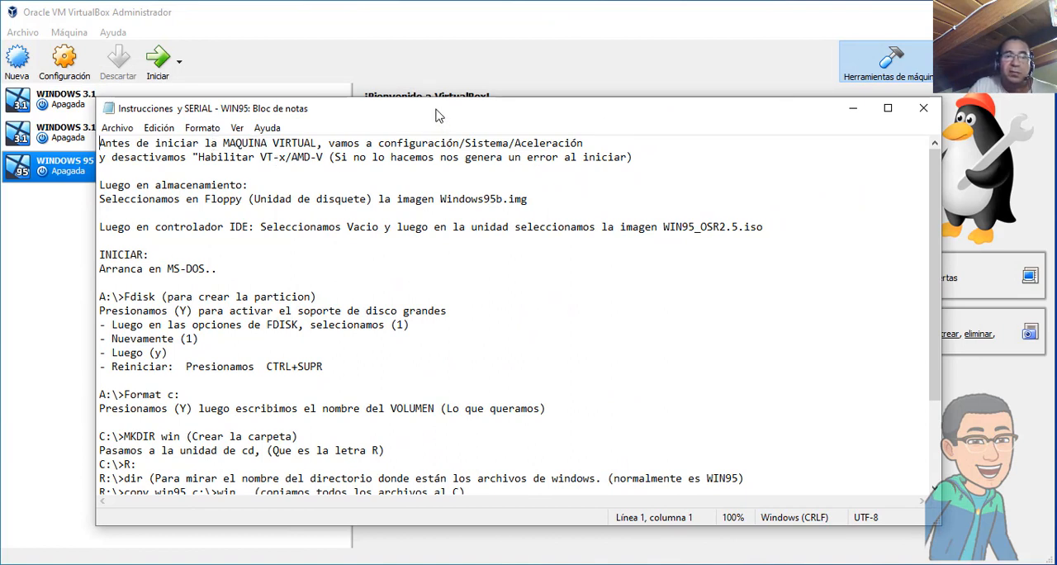
drag(438, 115, 418, 142)
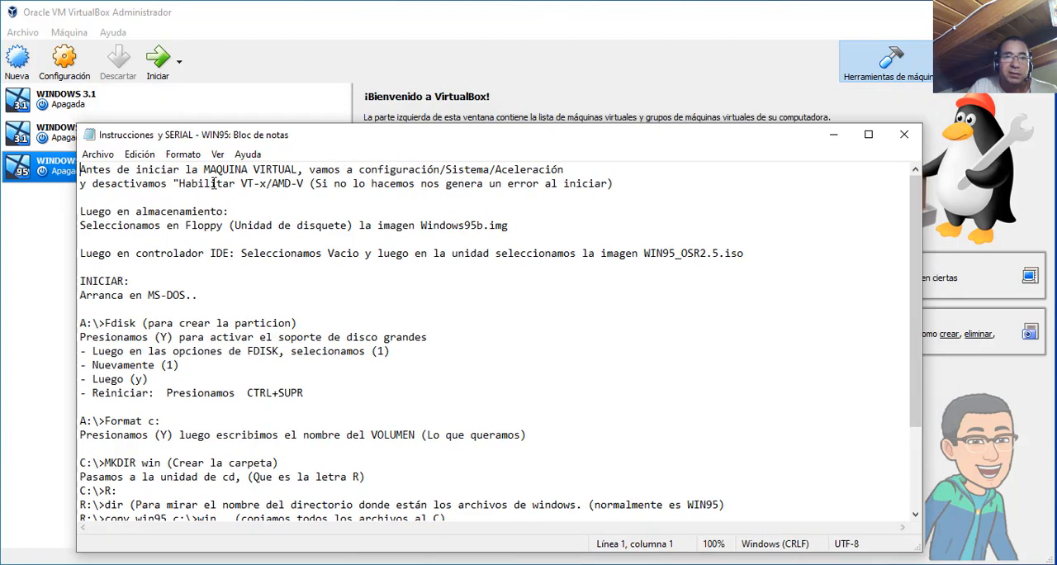
Read the notes on the acceleration setting, the floppy image and the IDE disc image, and minimize the text file.
drag(83, 169, 106, 169)
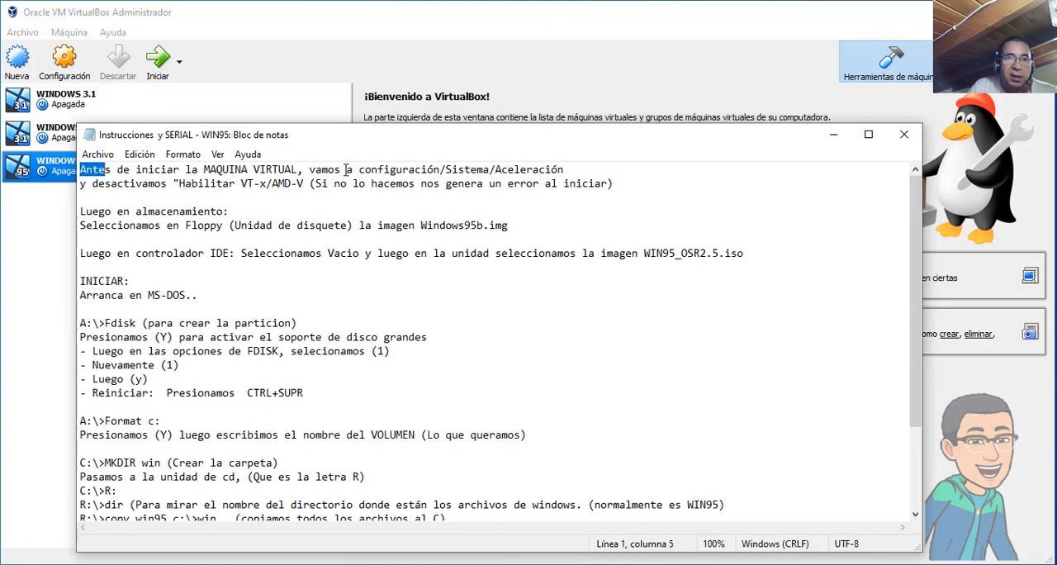
drag(352, 170, 569, 170)
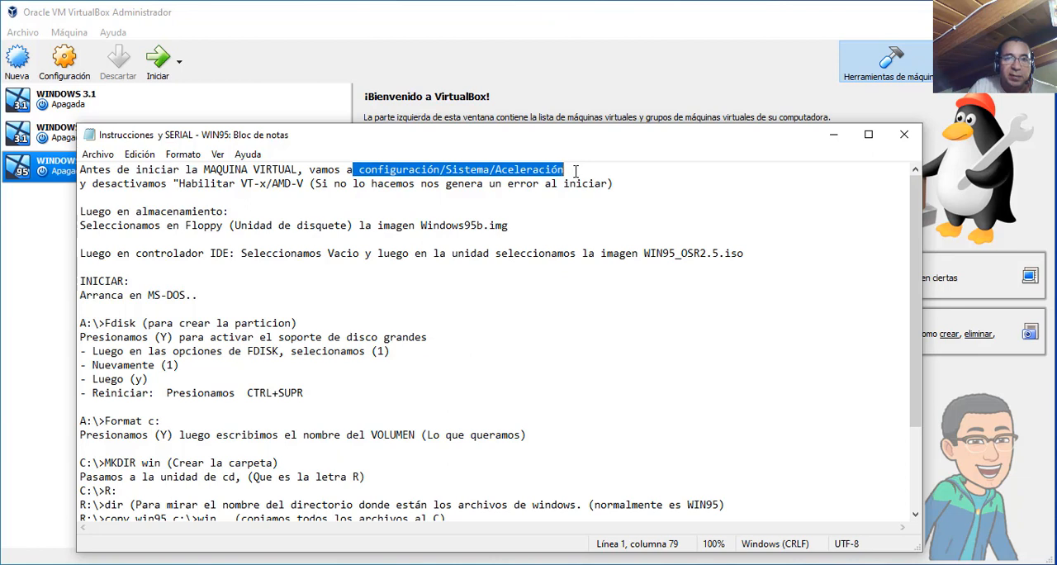
click(523, 170)
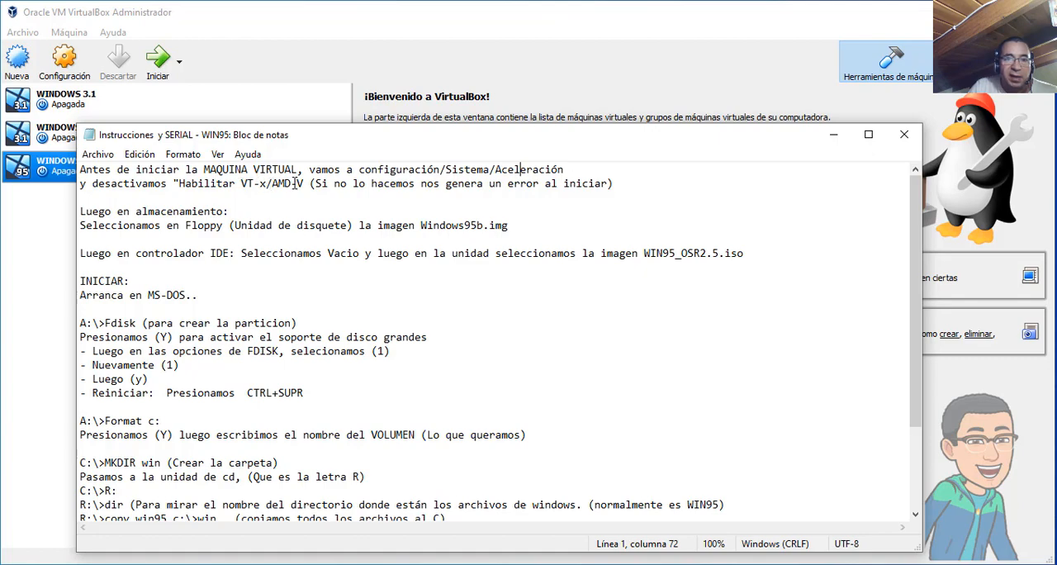
click(371, 183)
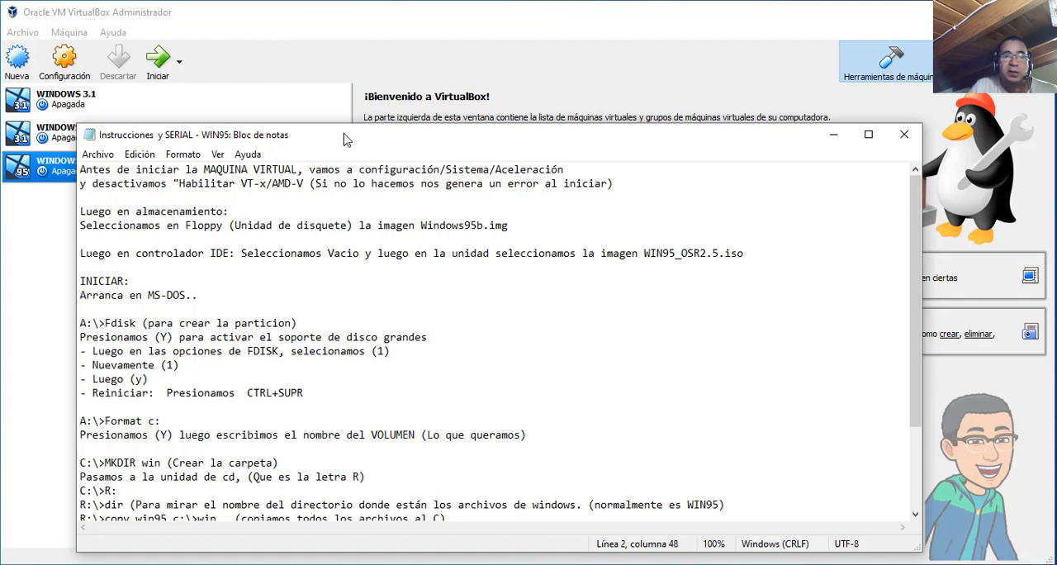
drag(342, 135, 373, 94)
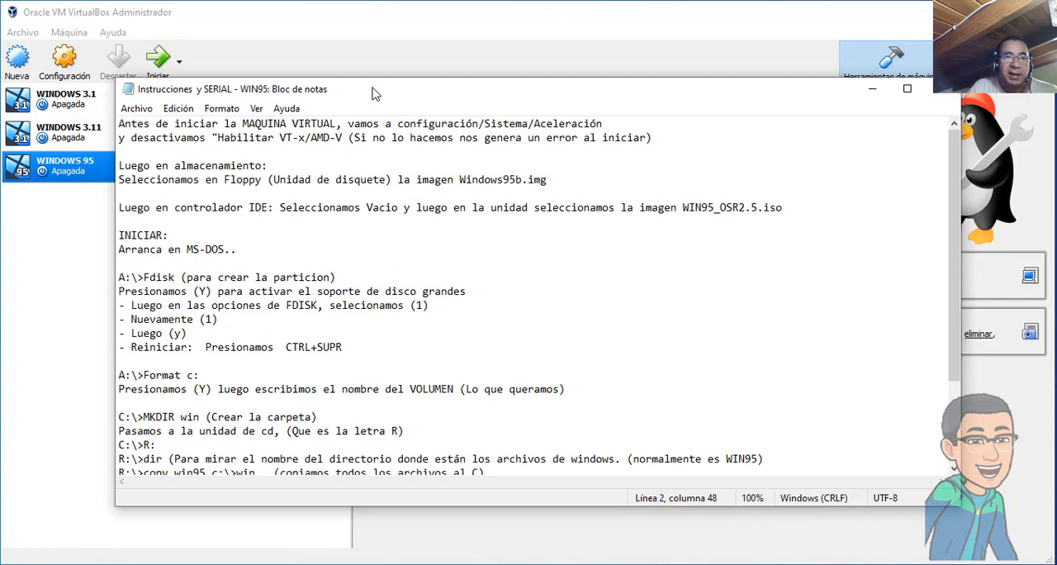
drag(139, 166, 272, 180)
click(181, 187)
click(225, 180)
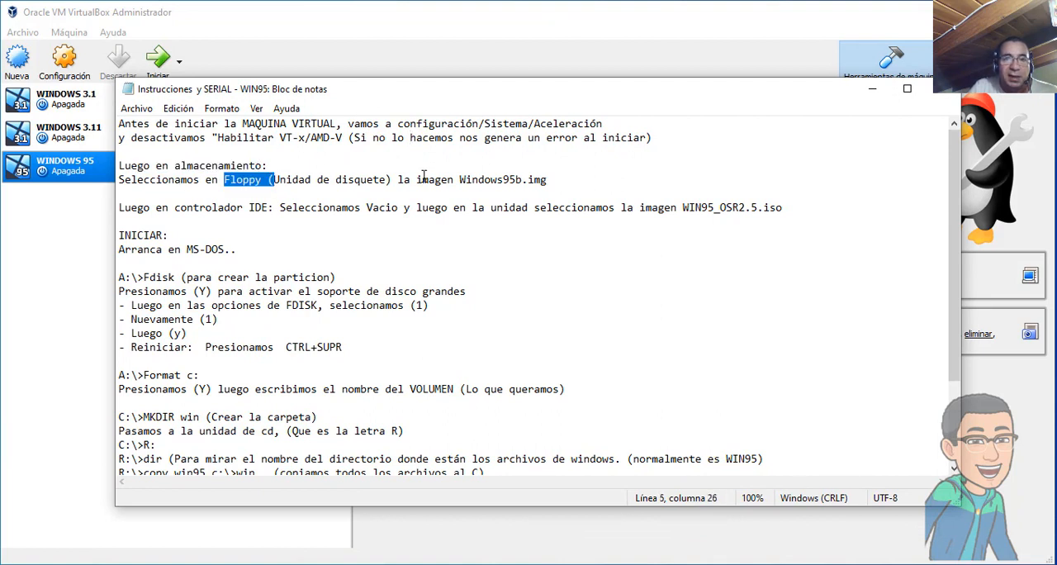
drag(424, 179, 499, 180)
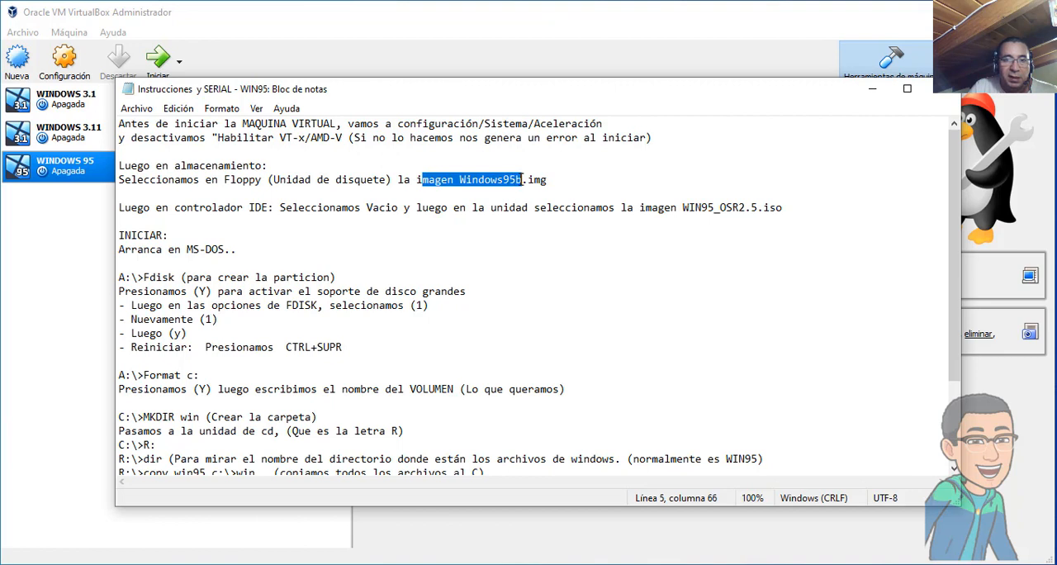
click(540, 179)
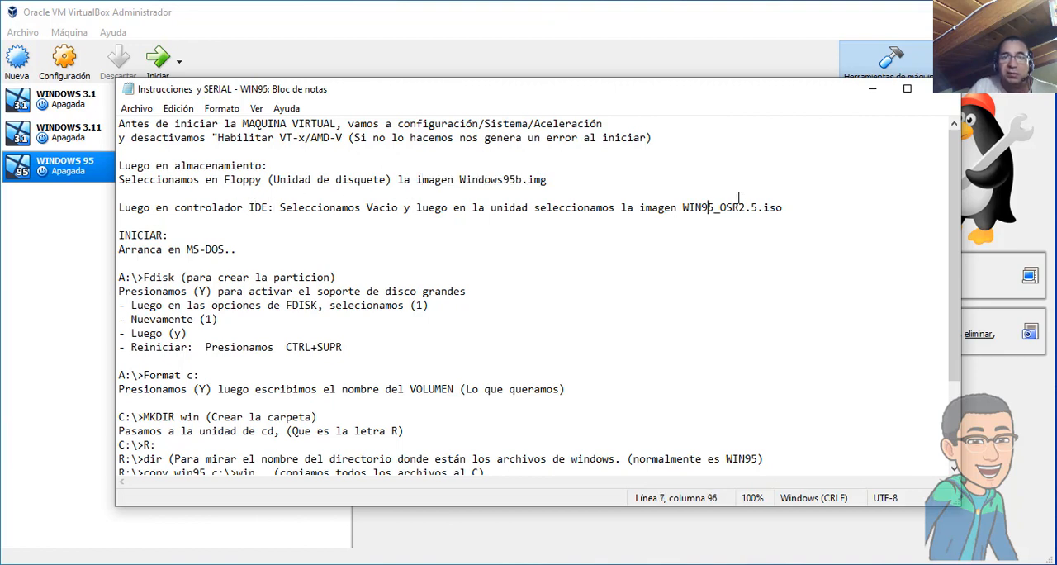
click(872, 89)
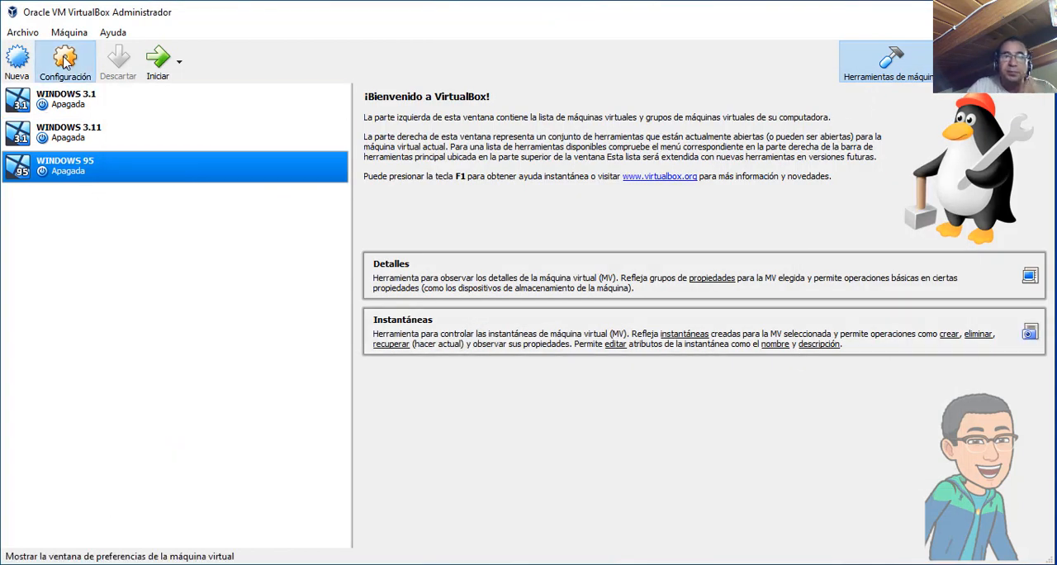
Disable "Habilitar VT-x/AMD-V" in the acceleration settings of the WINDOWS 95 virtual machine.
click(66, 61)
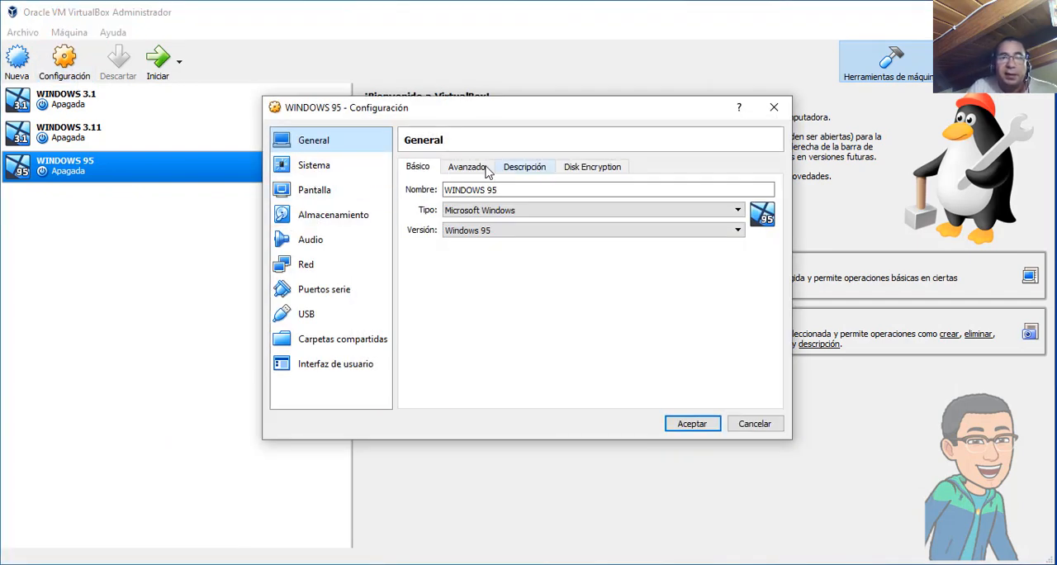
click(322, 165)
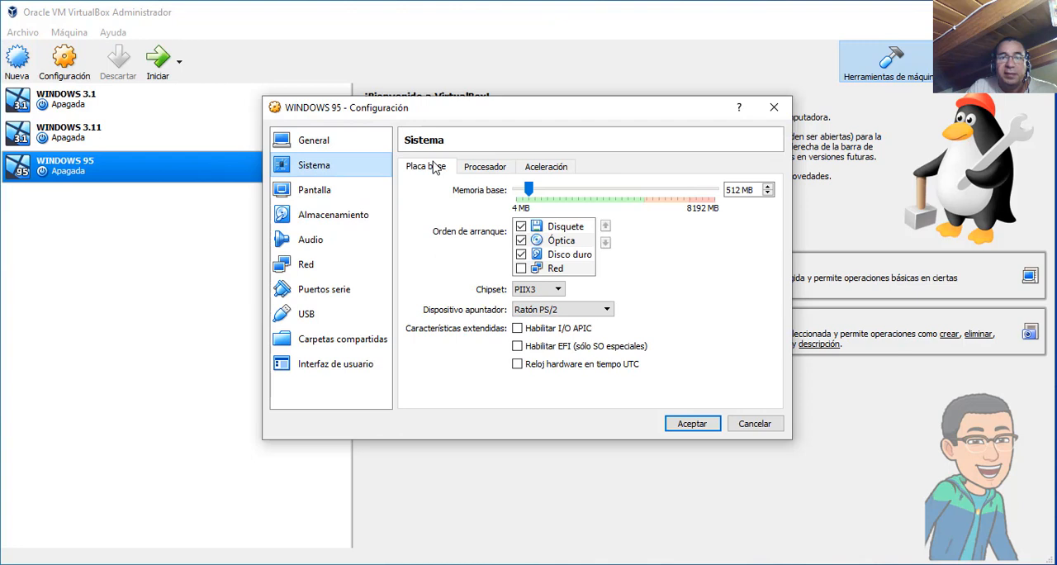
click(554, 168)
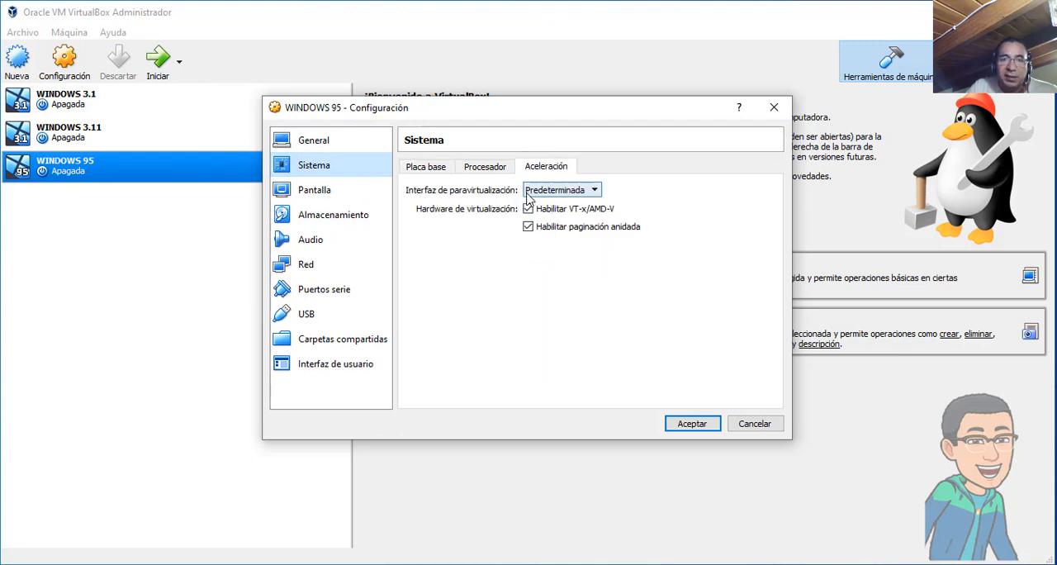
click(529, 210)
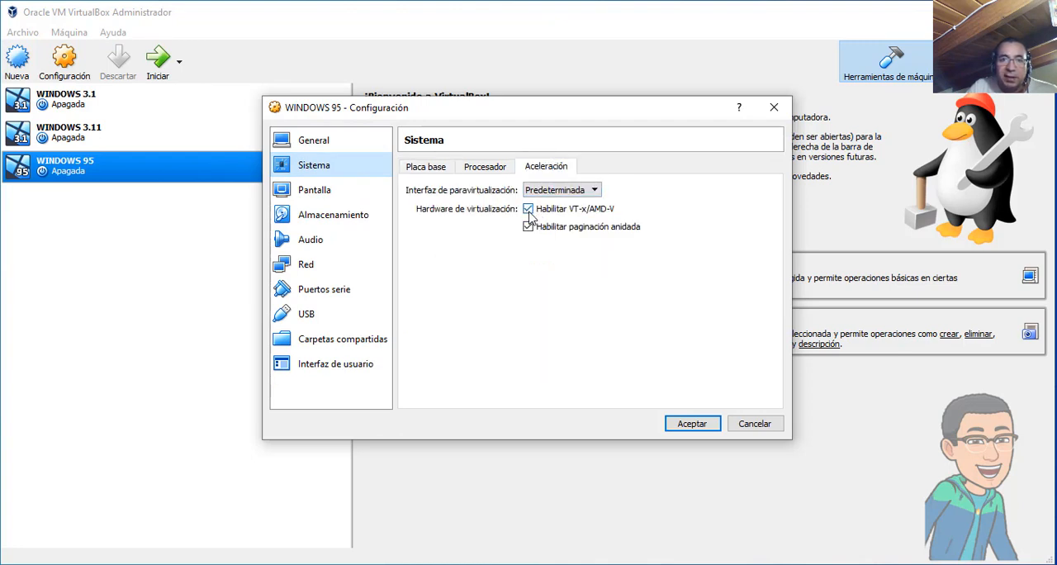
click(528, 209)
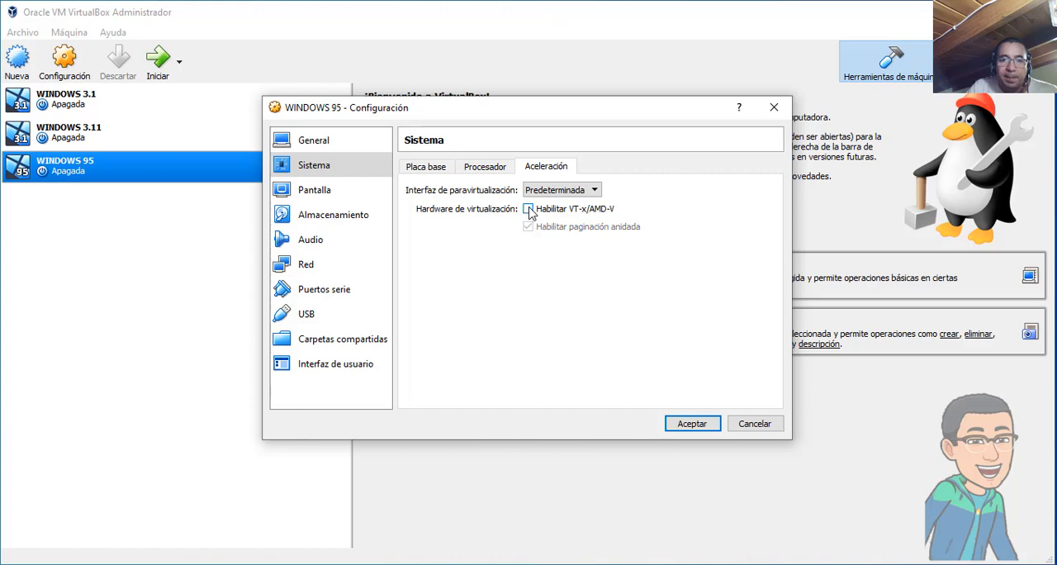
Load the Windows95b floppy image from the inner WIN95 folder into the virtual machine's empty floppy drive.
click(330, 220)
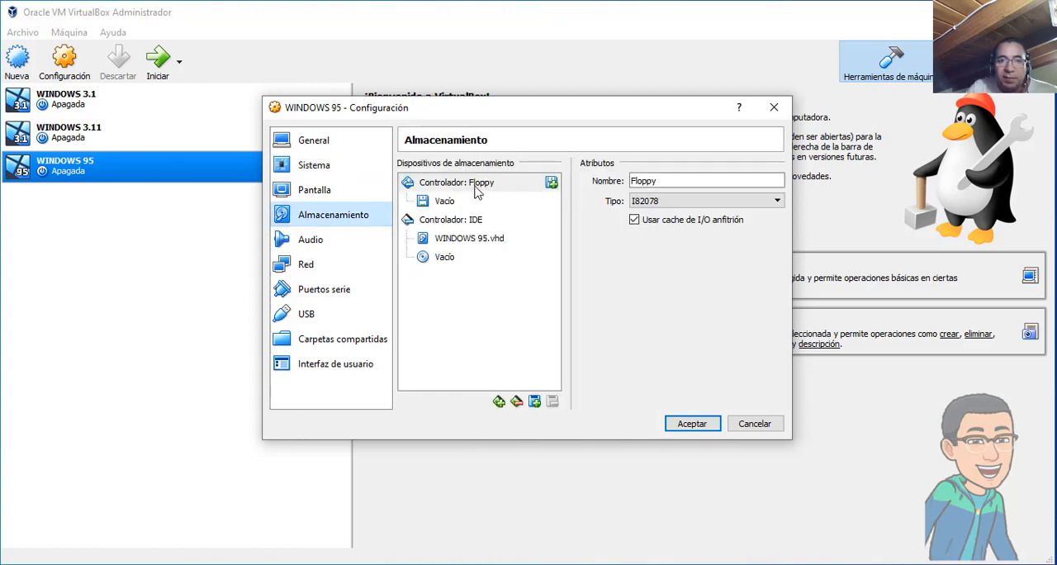
click(453, 203)
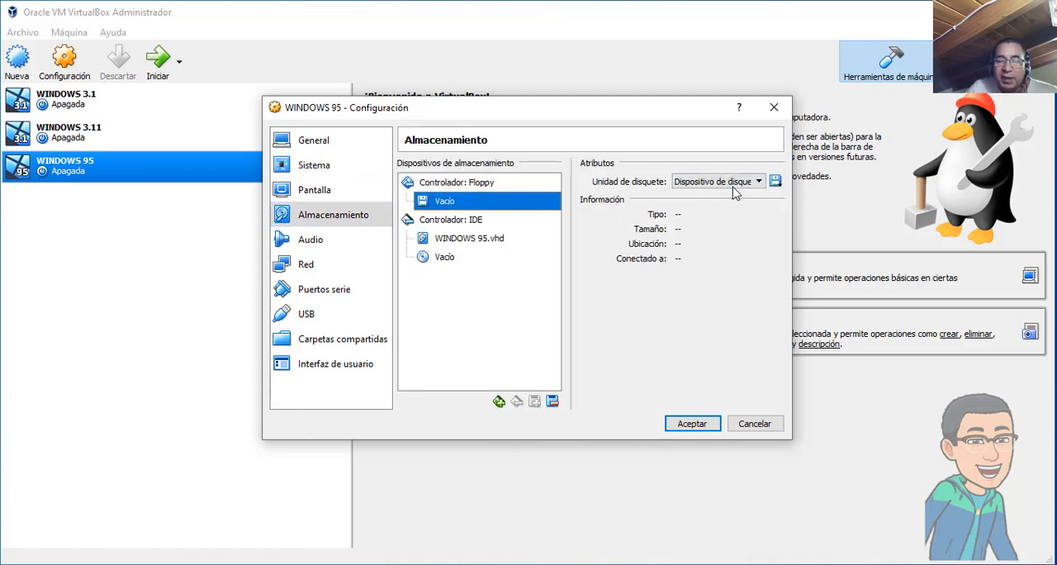
click(776, 181)
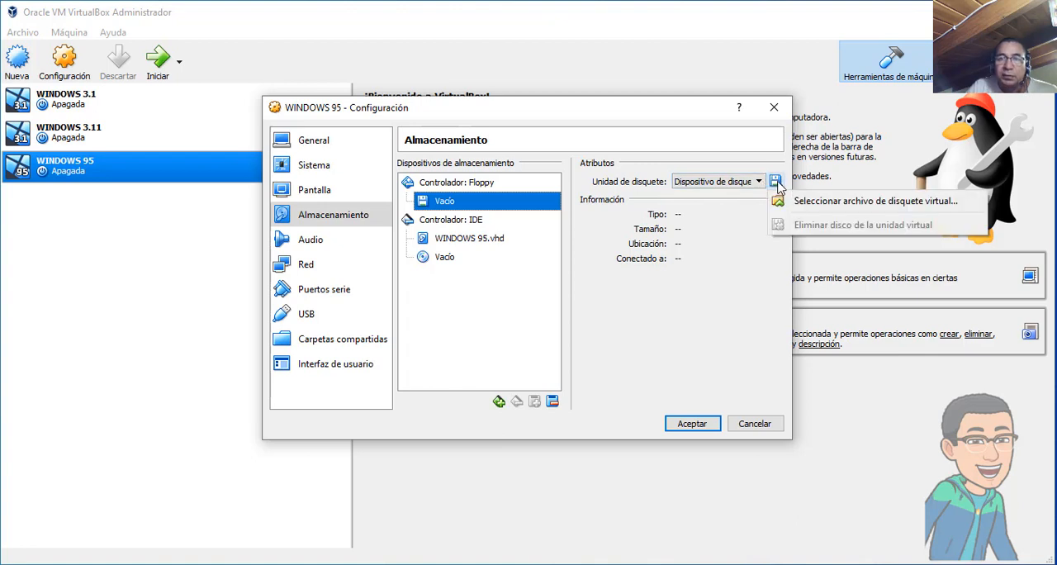
click(780, 205)
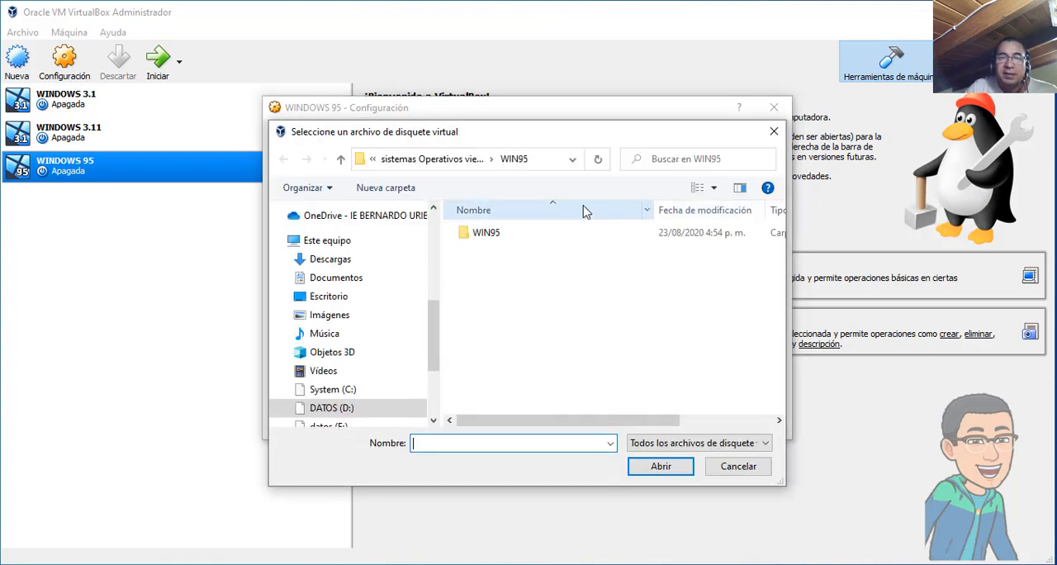
double_click(492, 234)
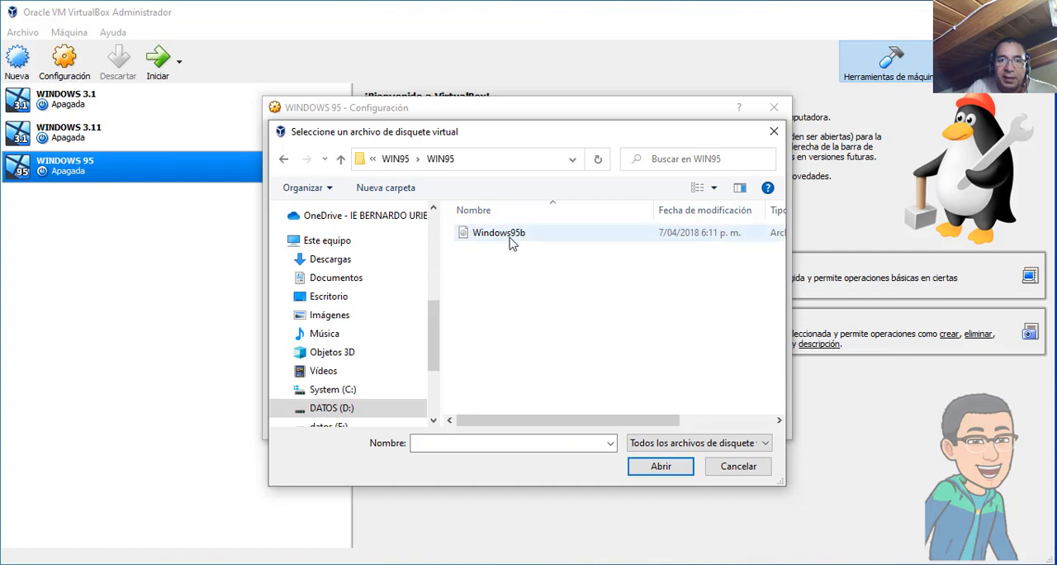
click(505, 239)
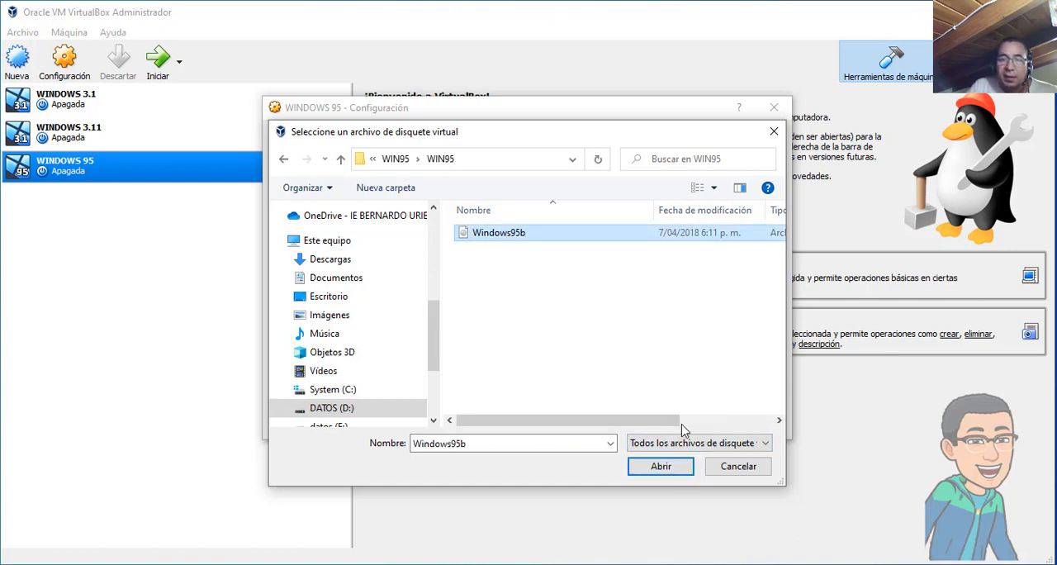
click(660, 466)
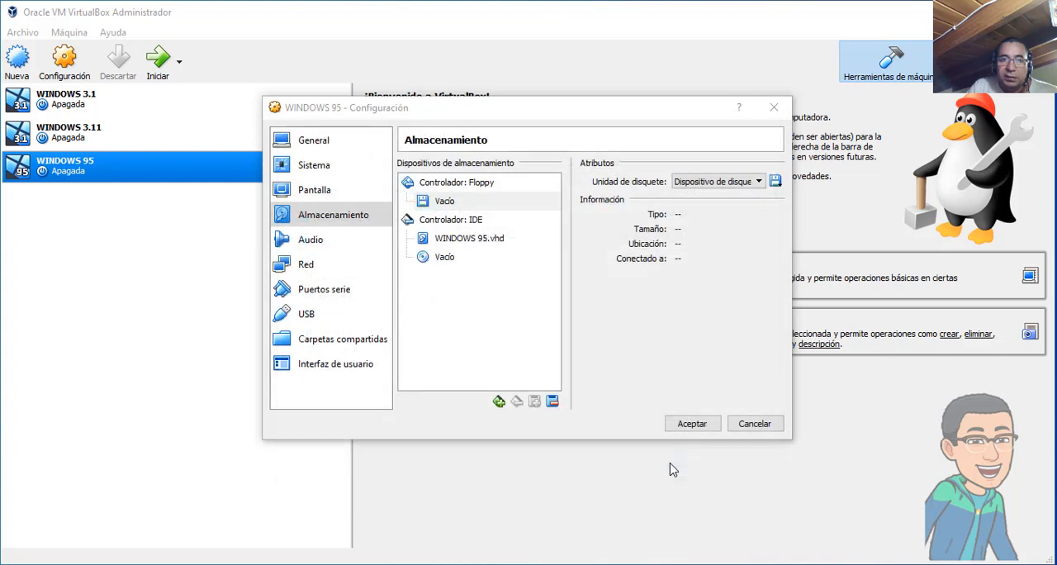
Choose a virtual disc file for the empty IDE optical drive, browsing to the "sistemas Operativos viejitos" folder in D:\APLICACIONES.
click(448, 221)
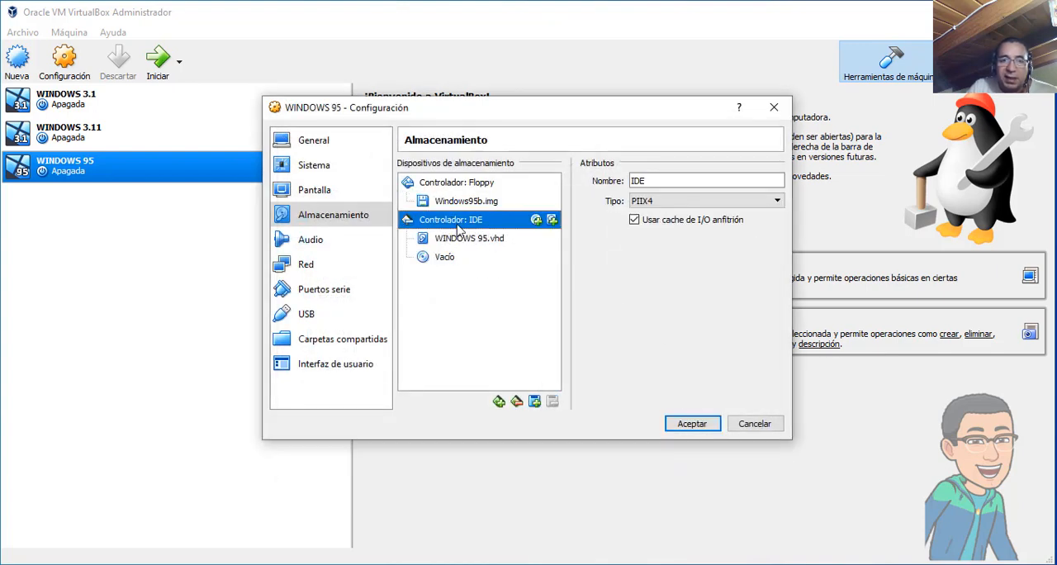
click(460, 261)
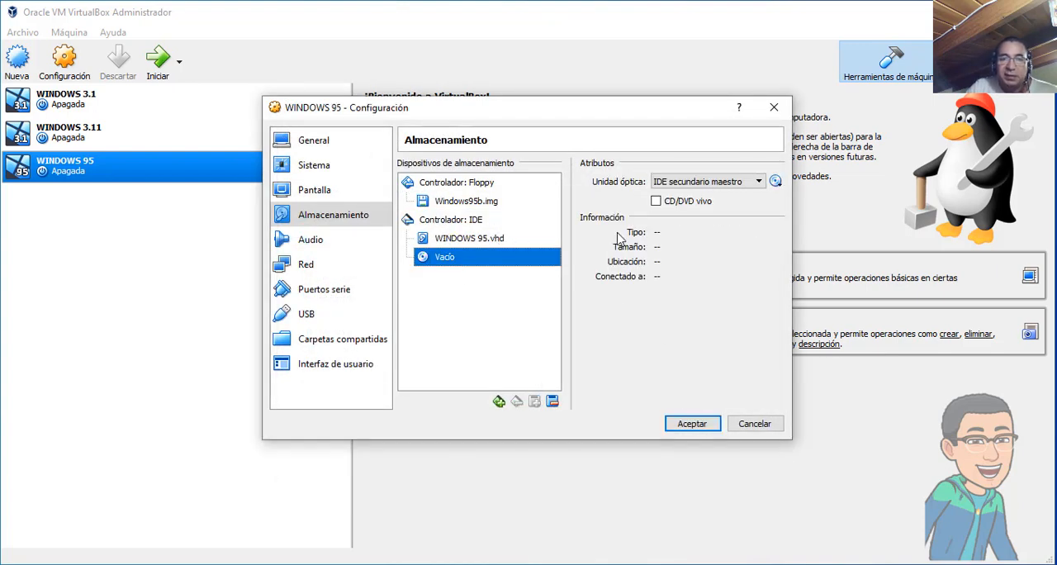
click(776, 184)
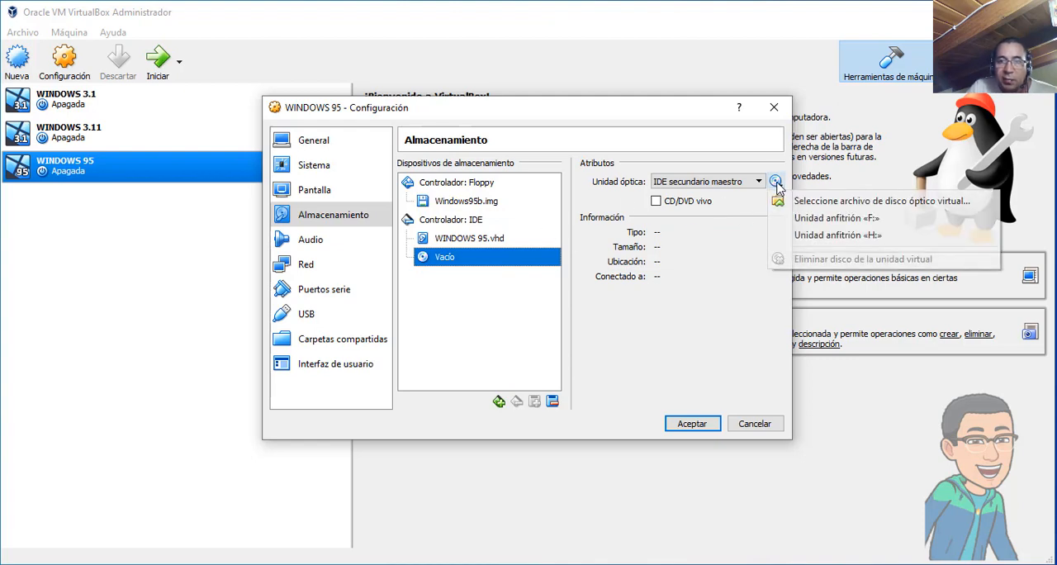
click(819, 197)
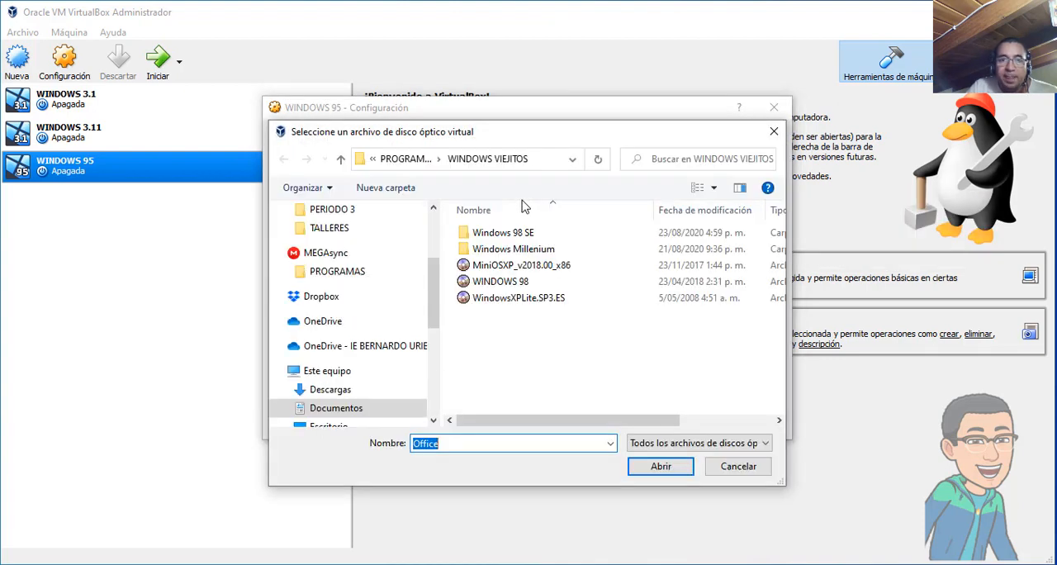
click(399, 161)
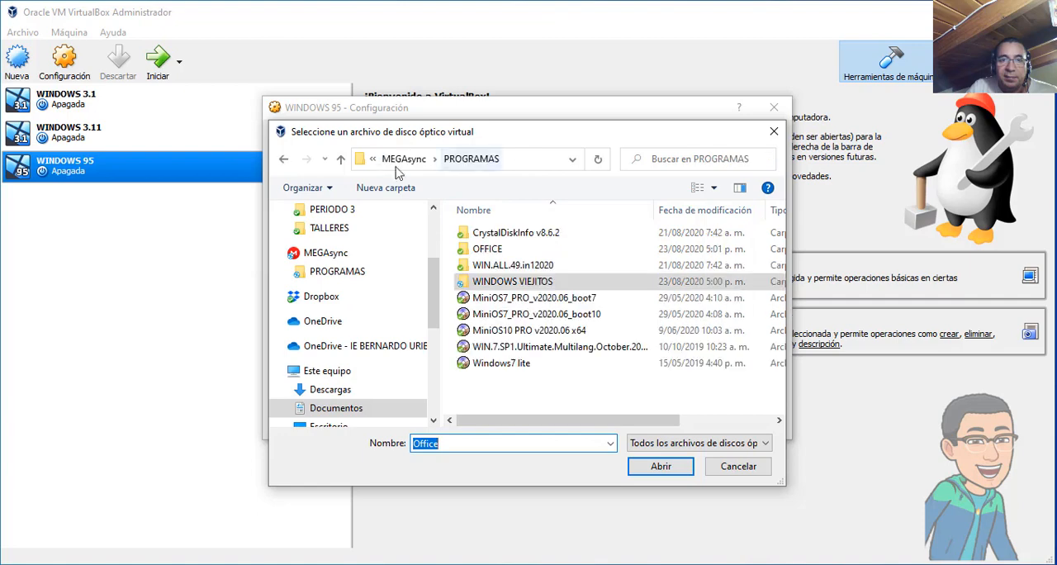
scroll(346, 342, down, 5)
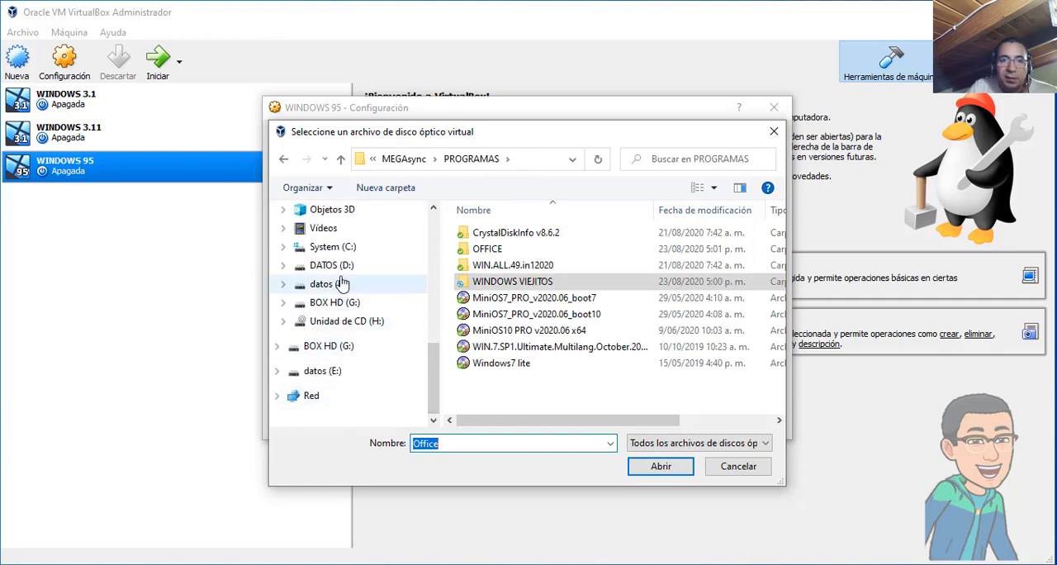
click(381, 265)
click(522, 236)
double_click(522, 236)
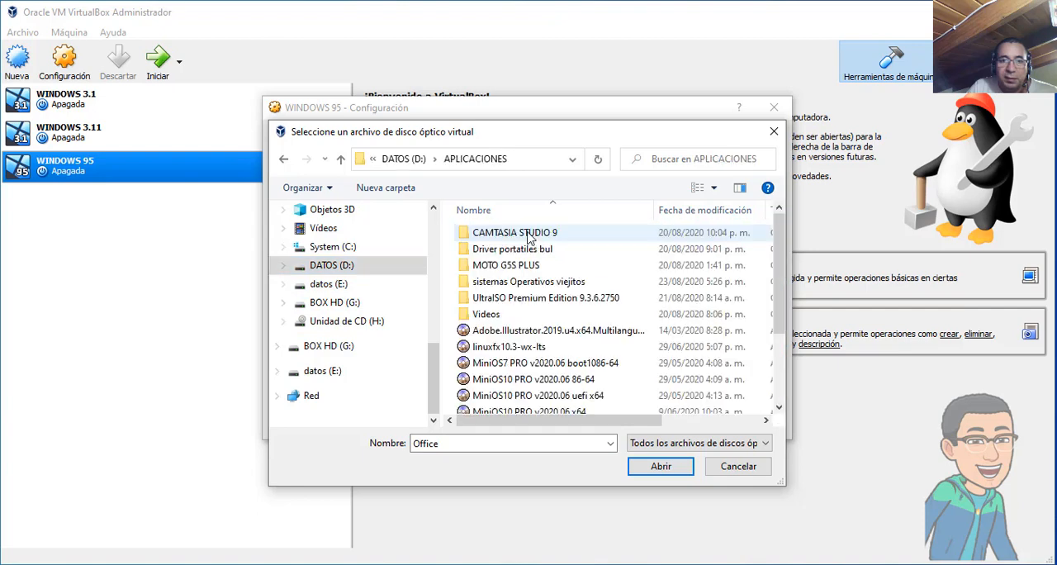
click(508, 281)
double_click(508, 281)
Load the WIN95_OSR2.5 image from the inner WIN95 folder into the optical drive and accept the machine's settings.
double_click(486, 238)
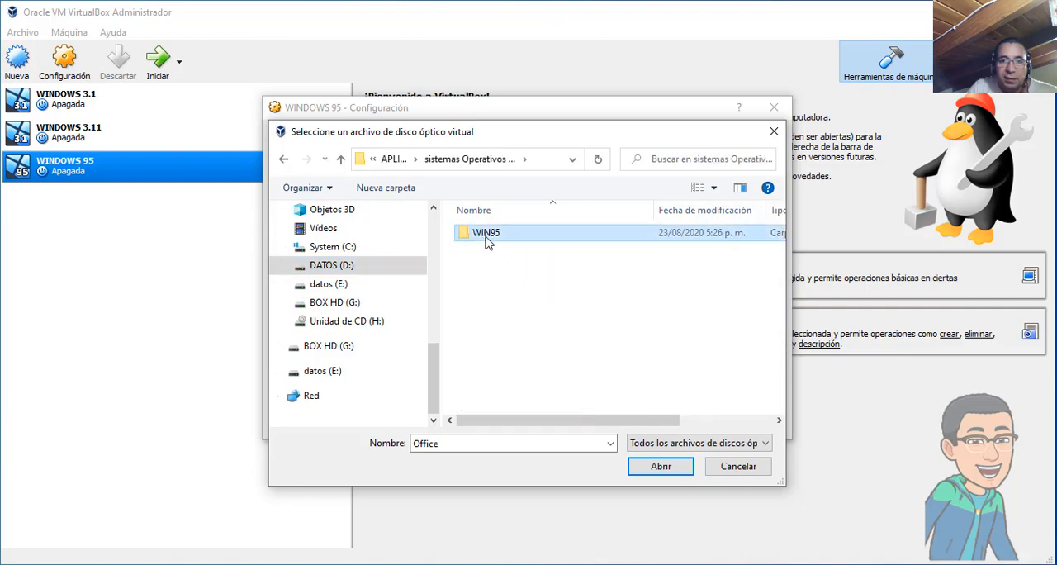
double_click(485, 235)
click(503, 237)
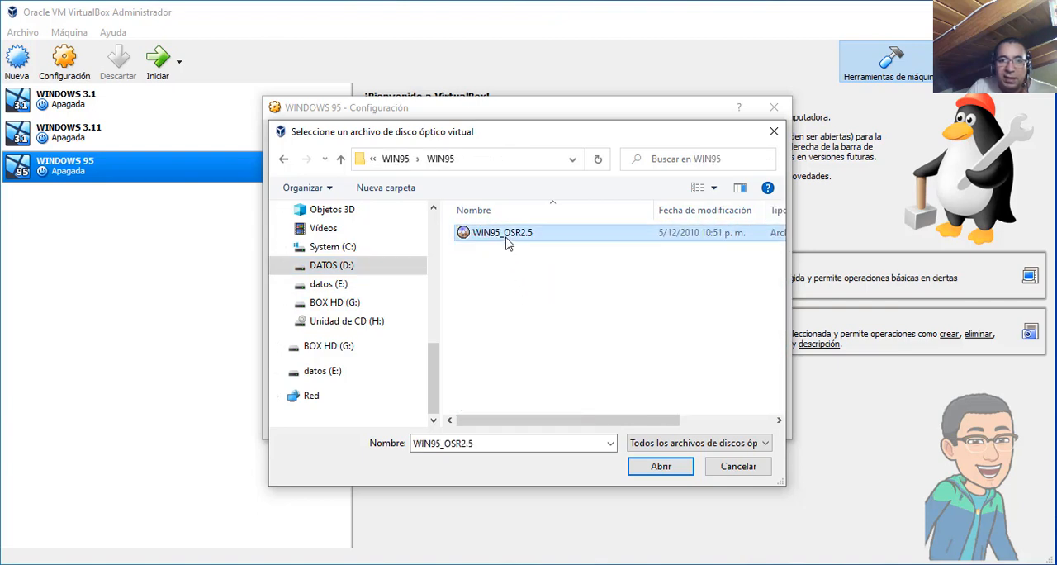
click(674, 466)
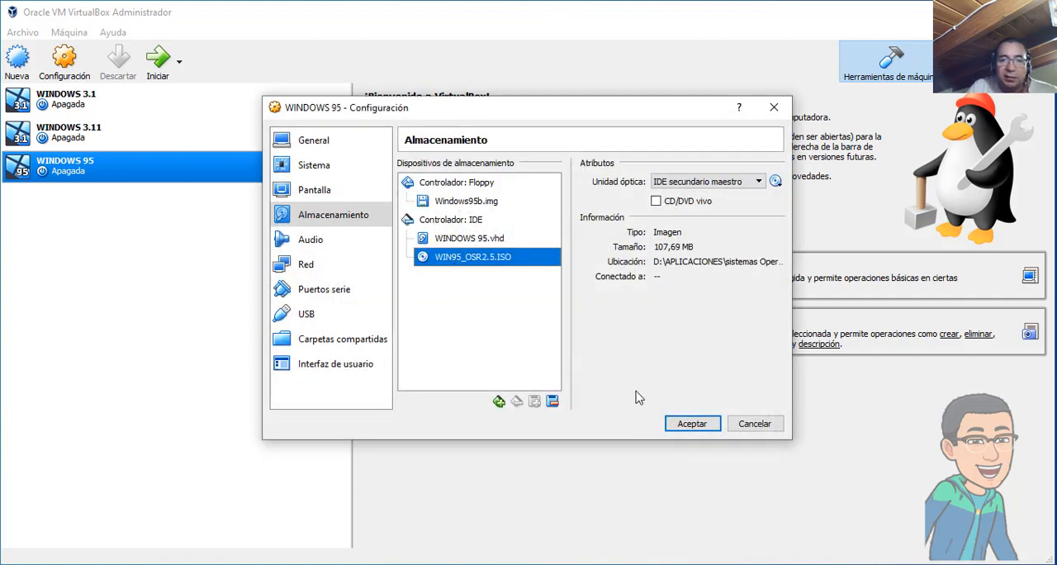
click(692, 423)
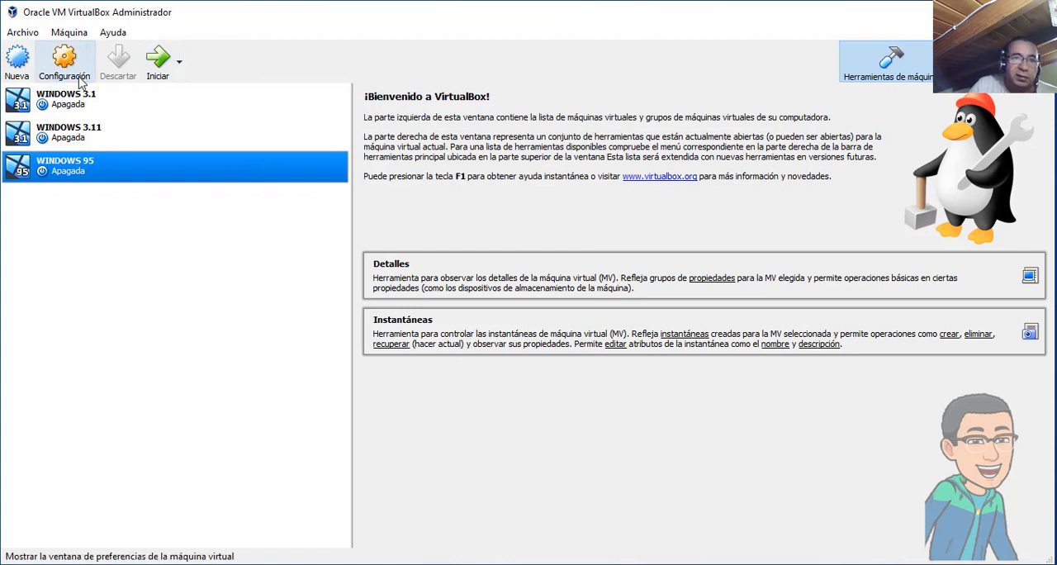
Start the WINDOWS 95 virtual machine with the instructions file moved out of the way, and maximize the machine's window.
click(161, 66)
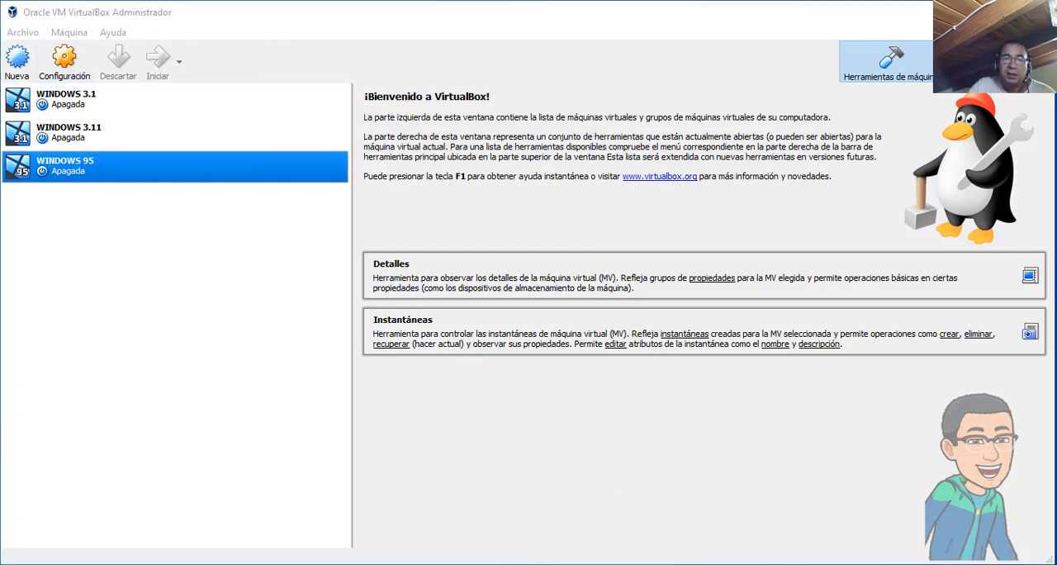
click(478, 505)
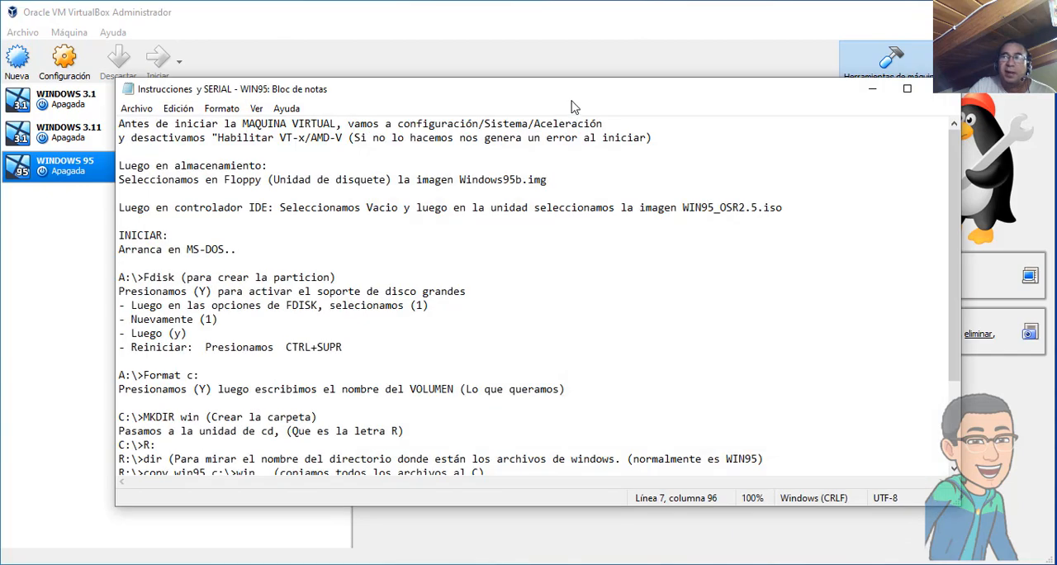
drag(539, 85, 1056, 66)
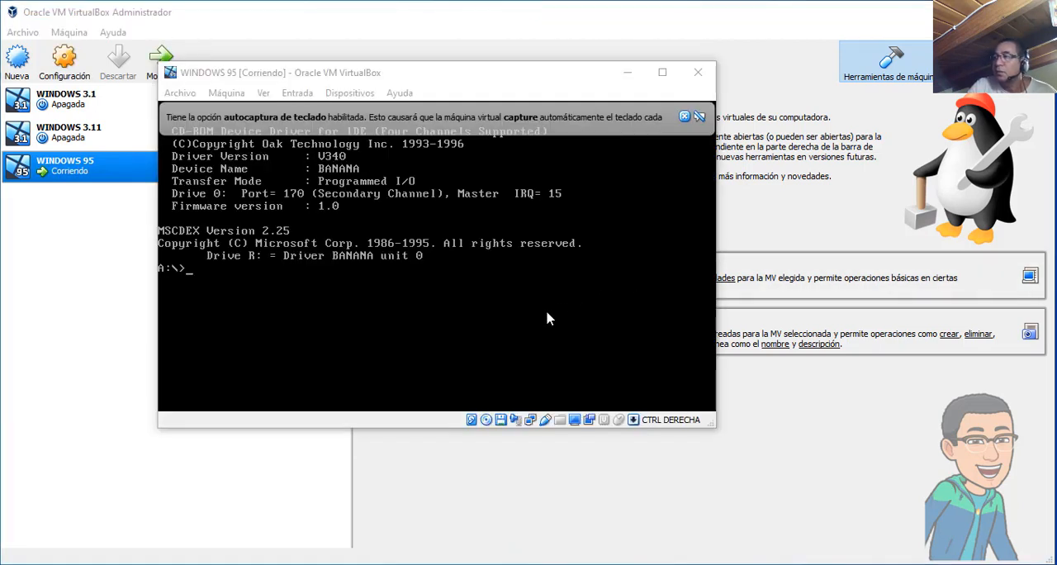
click(682, 118)
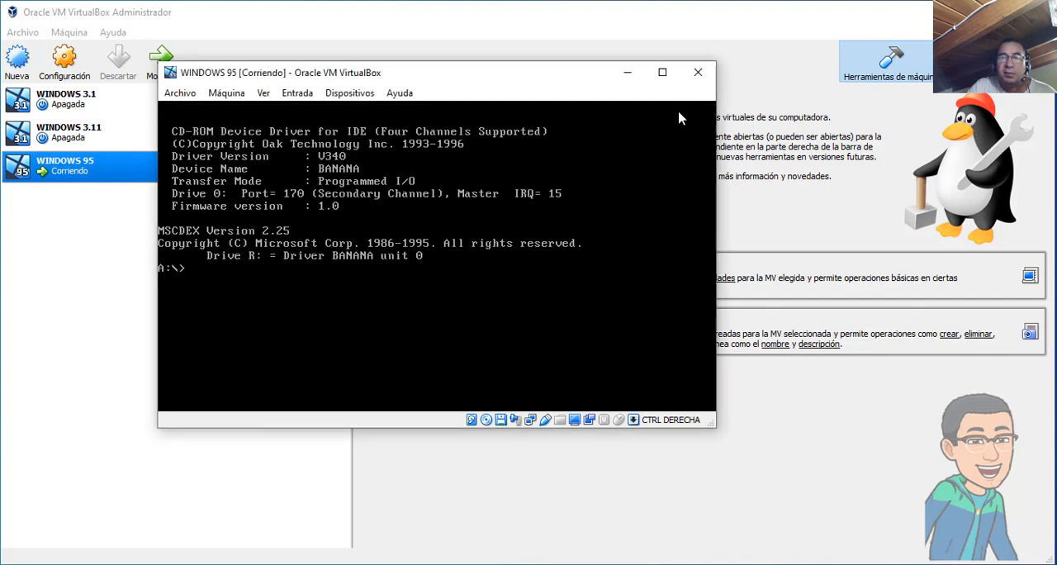
click(662, 72)
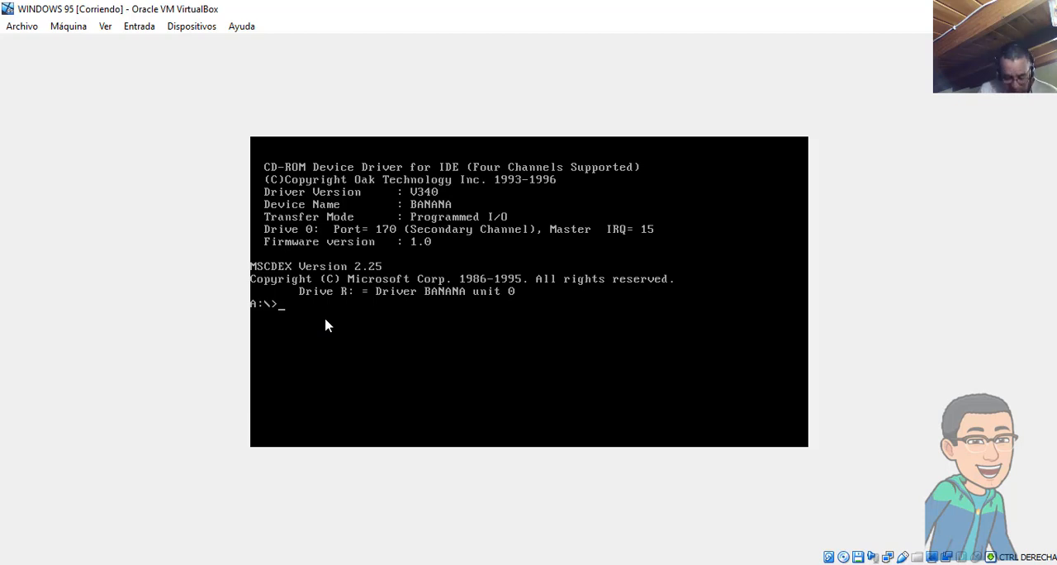
Run FDISK from the A: prompt and enable large disk support.
text(FDISK)
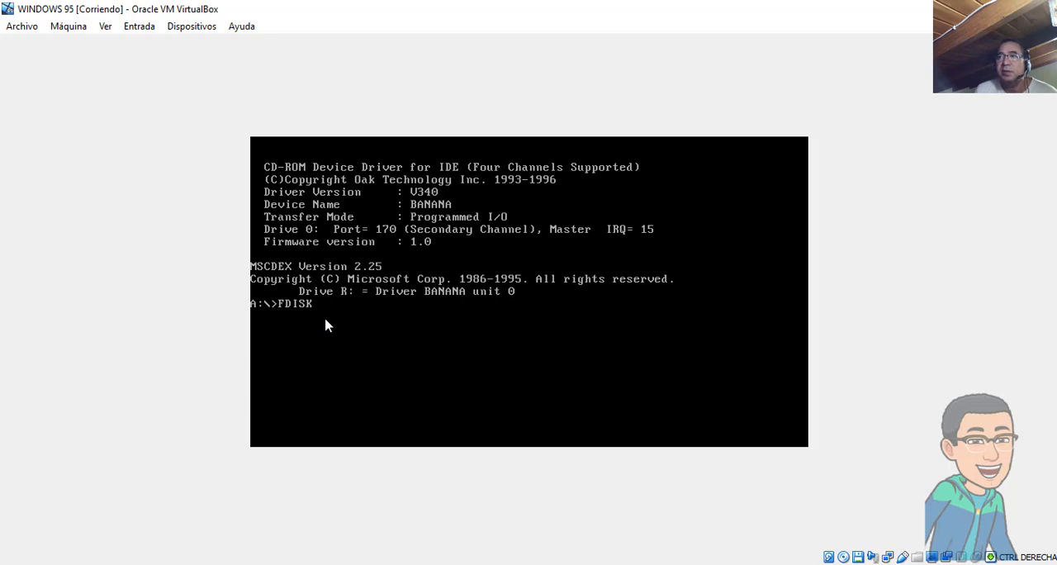
key(Return)
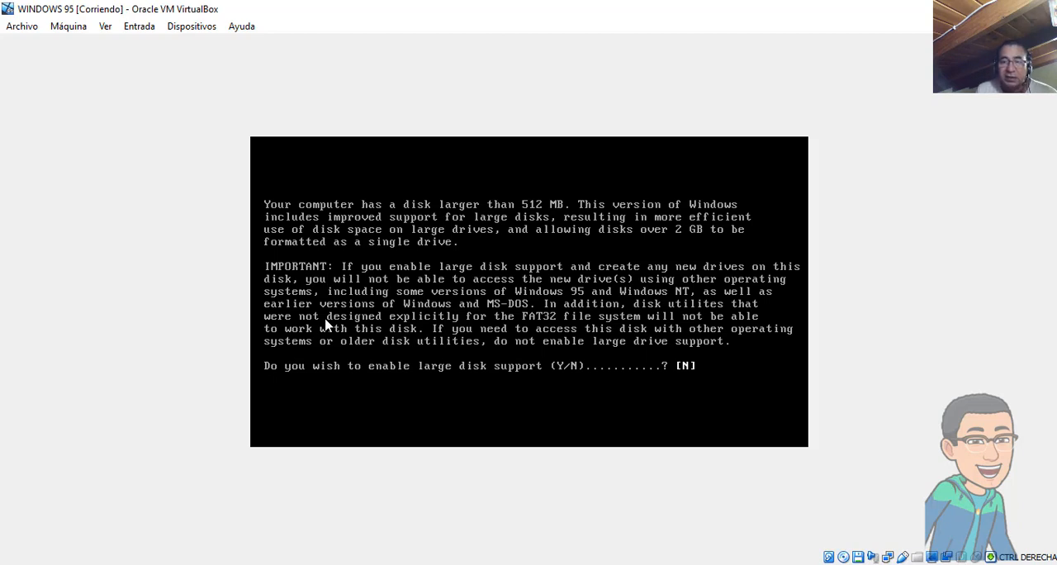
key(y)
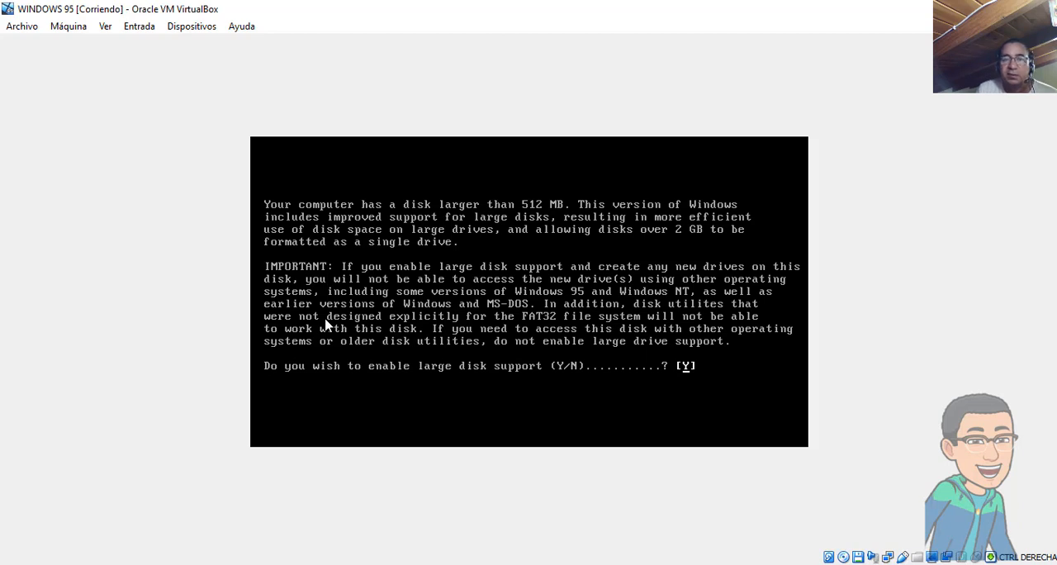
key(Return)
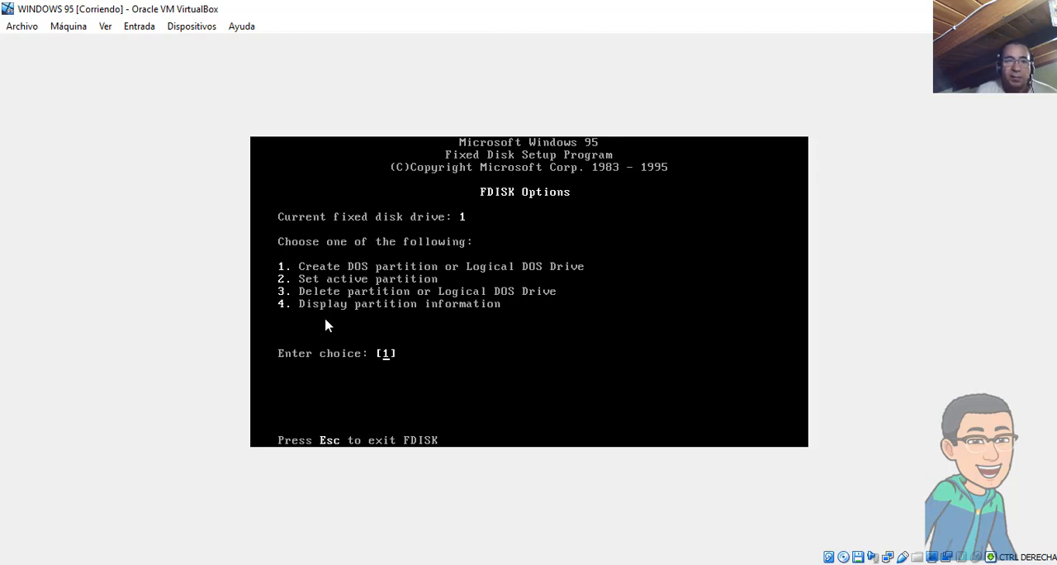
Create a primary DOS partition that uses the maximum available size and make it active.
key(Return)
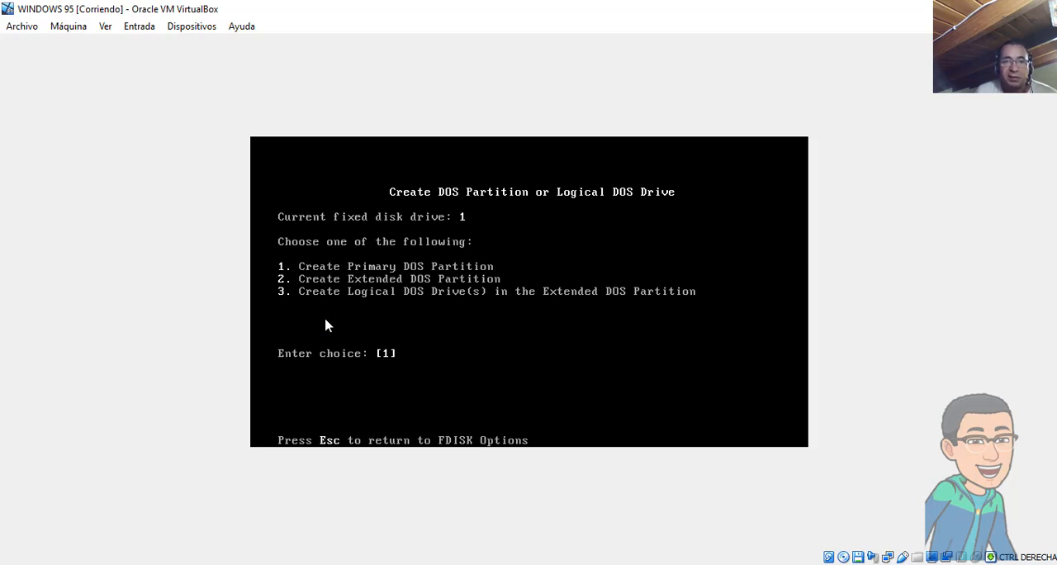
key(Return)
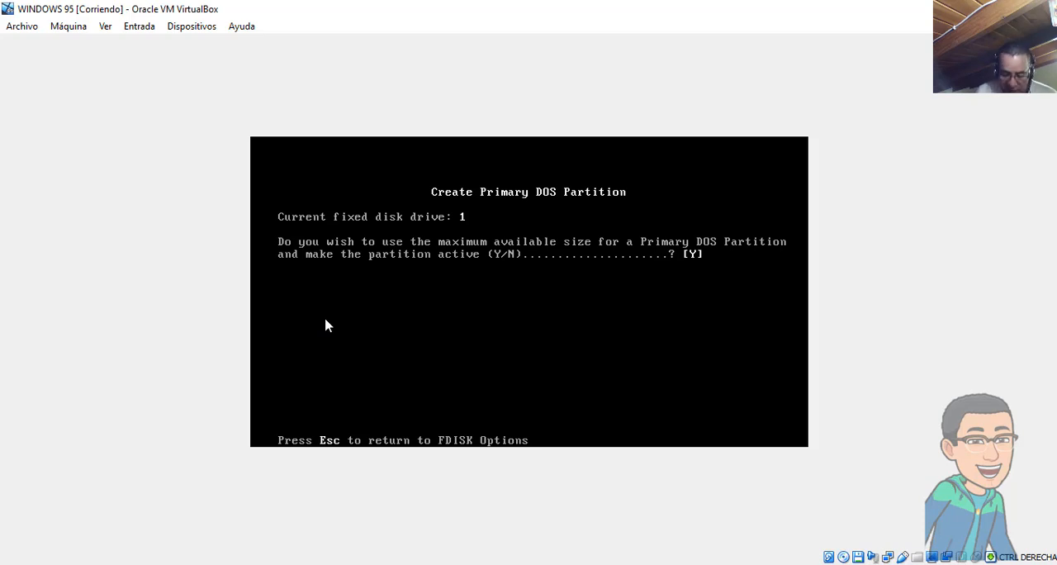
key(Return)
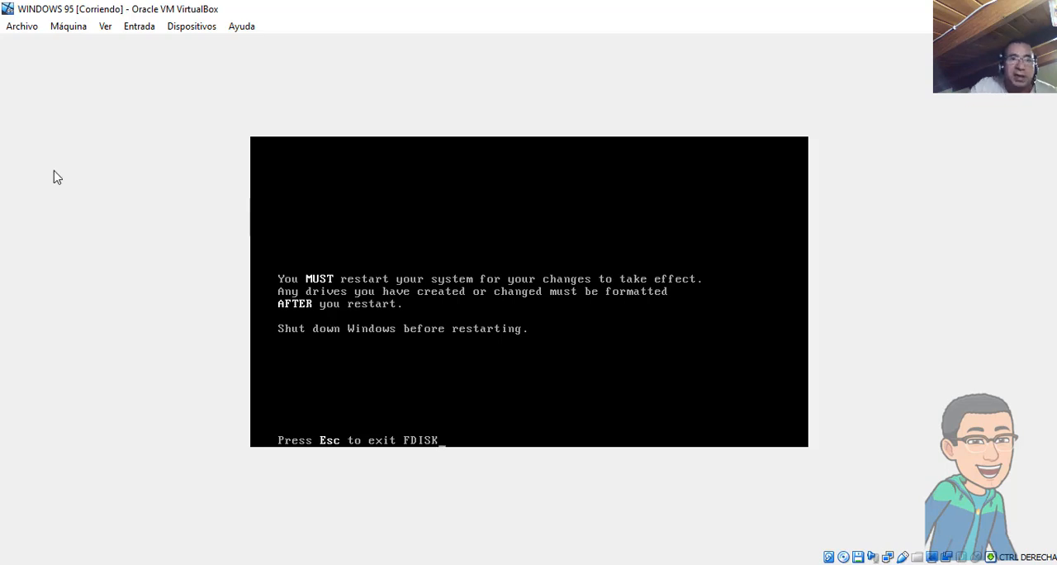
Exit FDISK and restart the virtual machine so the new partition takes effect.
click(137, 29)
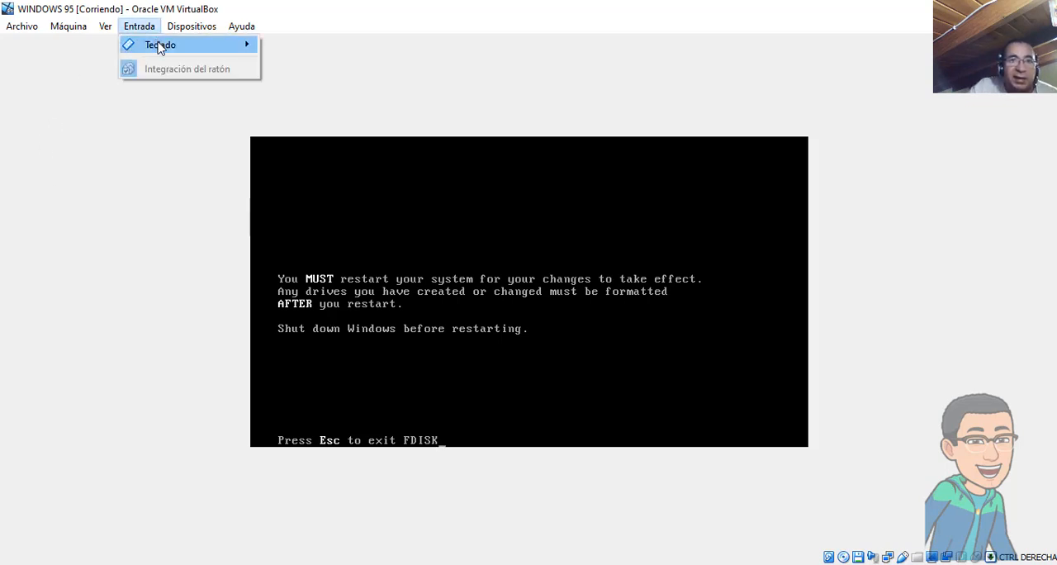
mouse_move(189, 44)
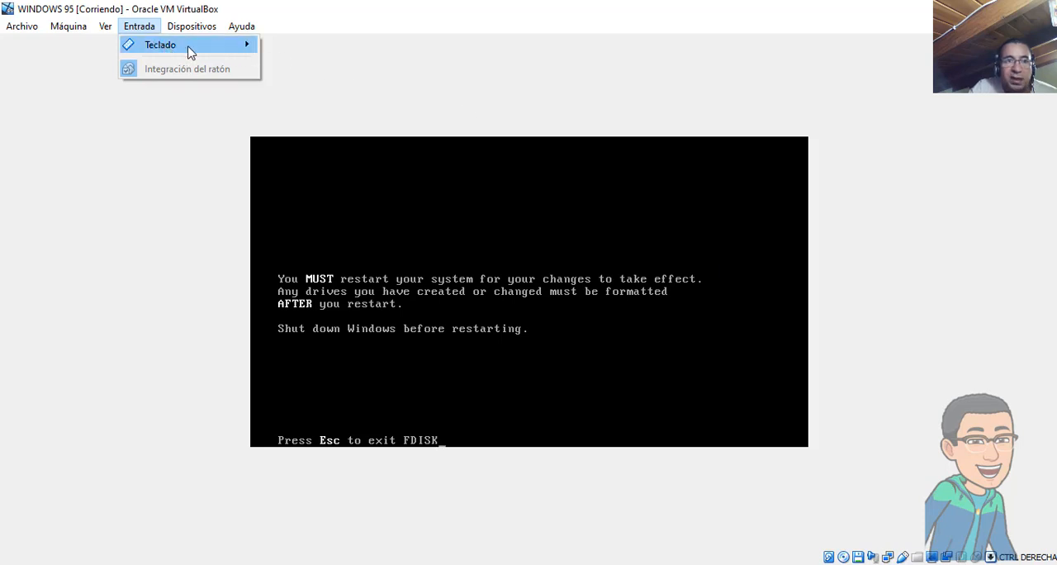
click(609, 379)
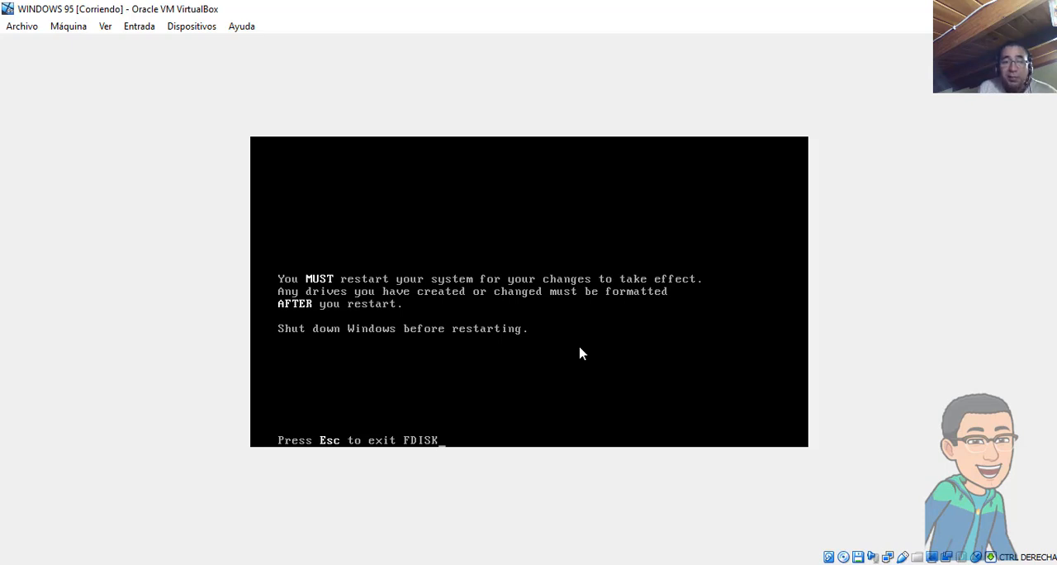
key(Escape)
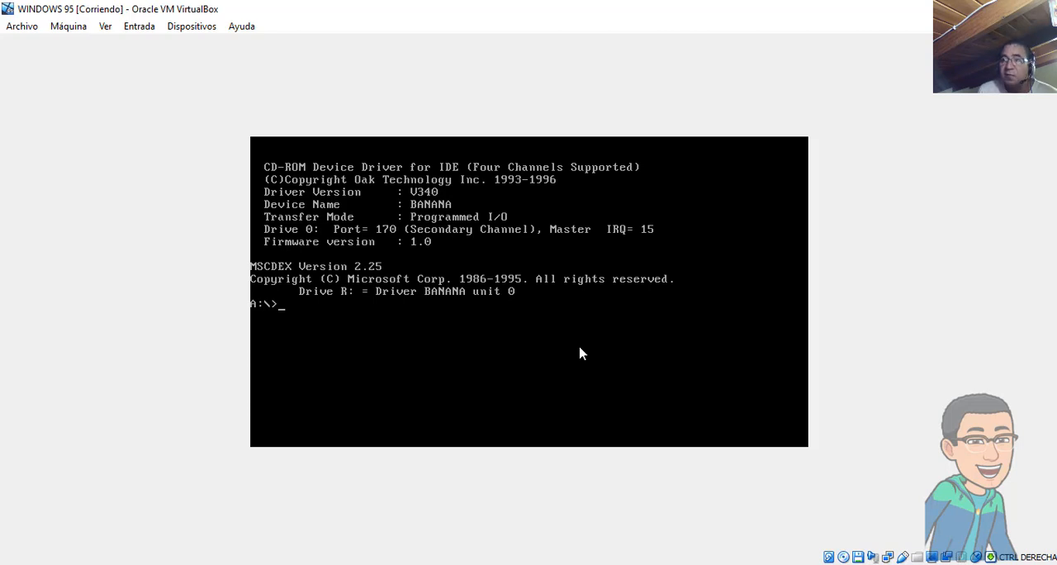
Format drive C: from the A: prompt and confirm that its data will be erased.
text(f)
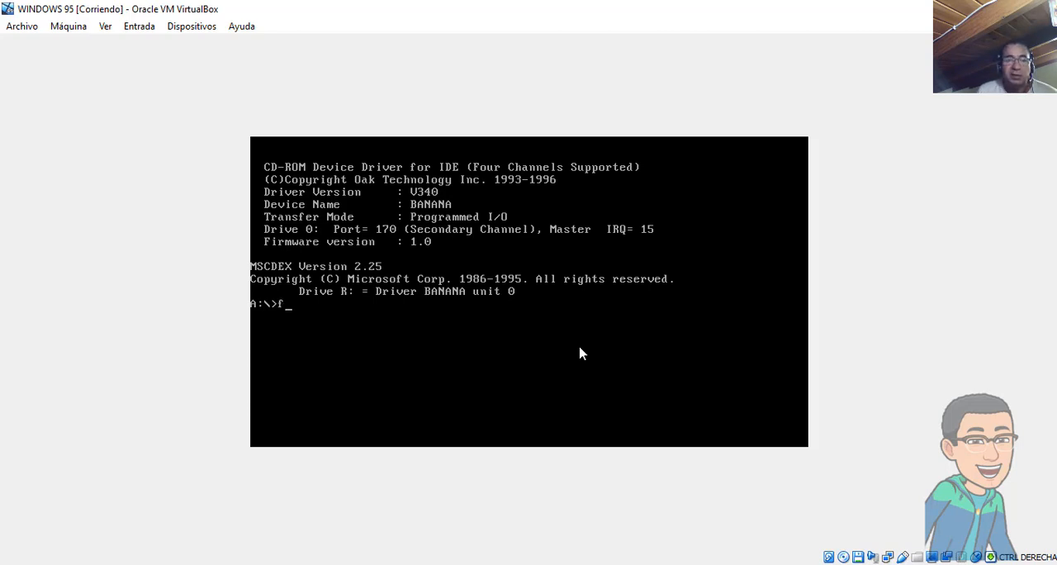
text(ormat c:)
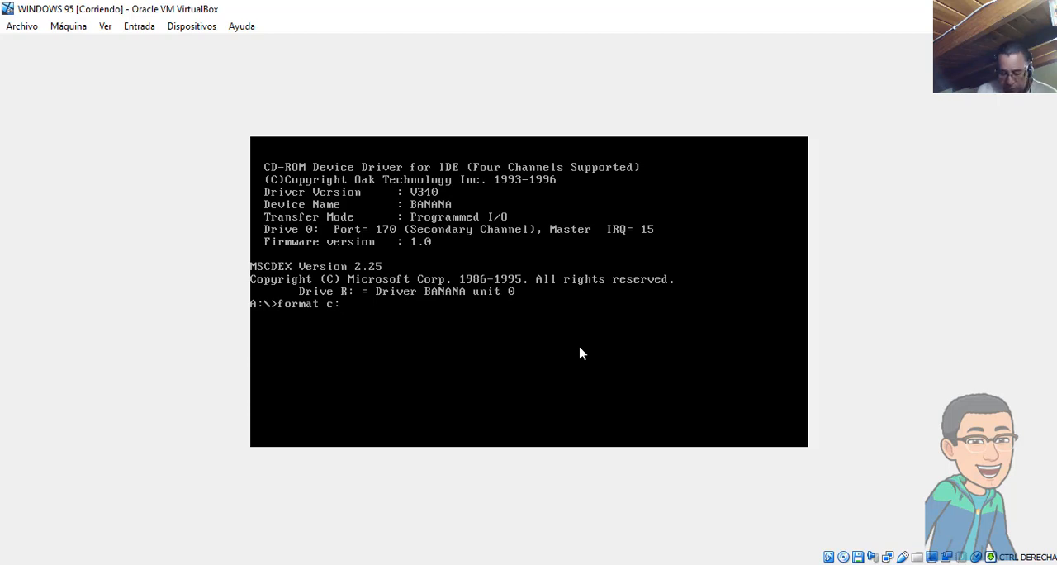
key(Return)
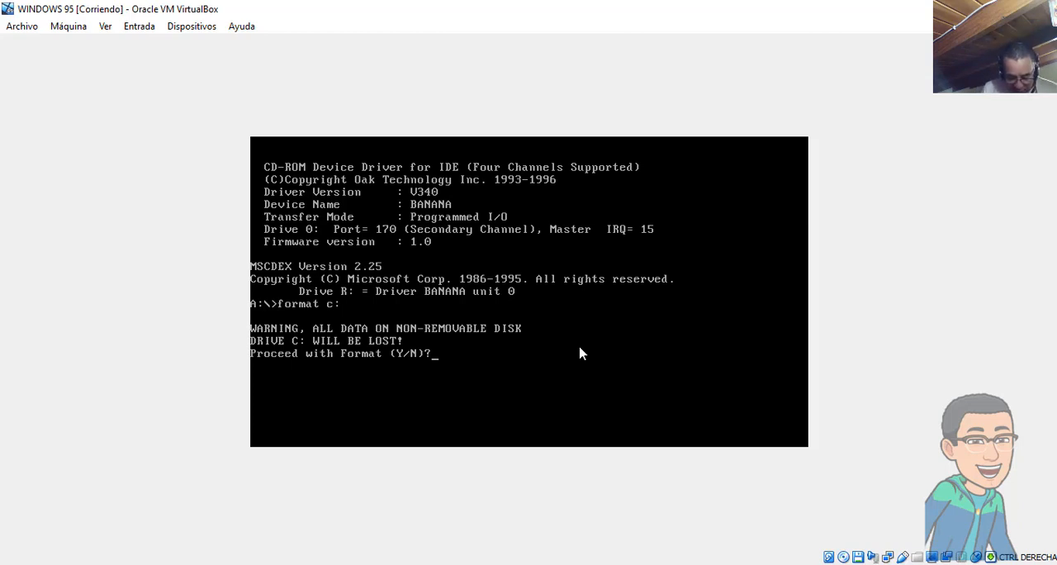
text(y)
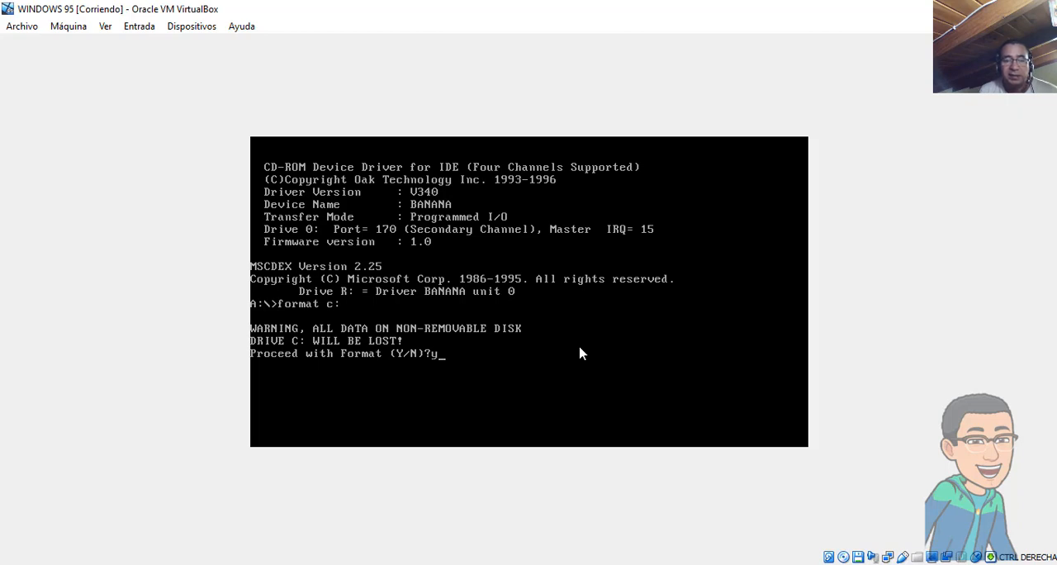
key(Return)
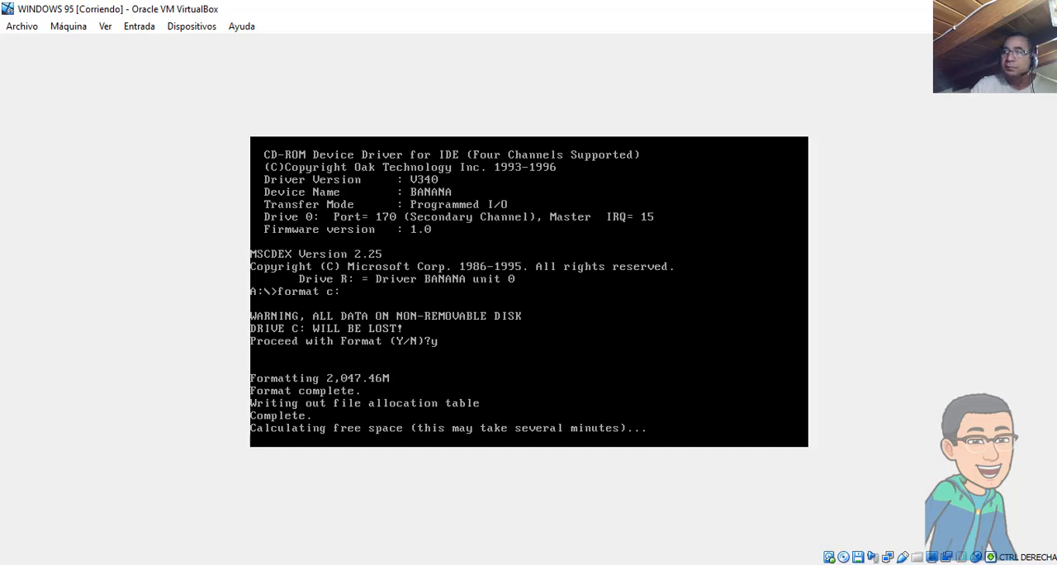
Give the freshly formatted drive C: the volume label SYSTEM.
key(Control_R)
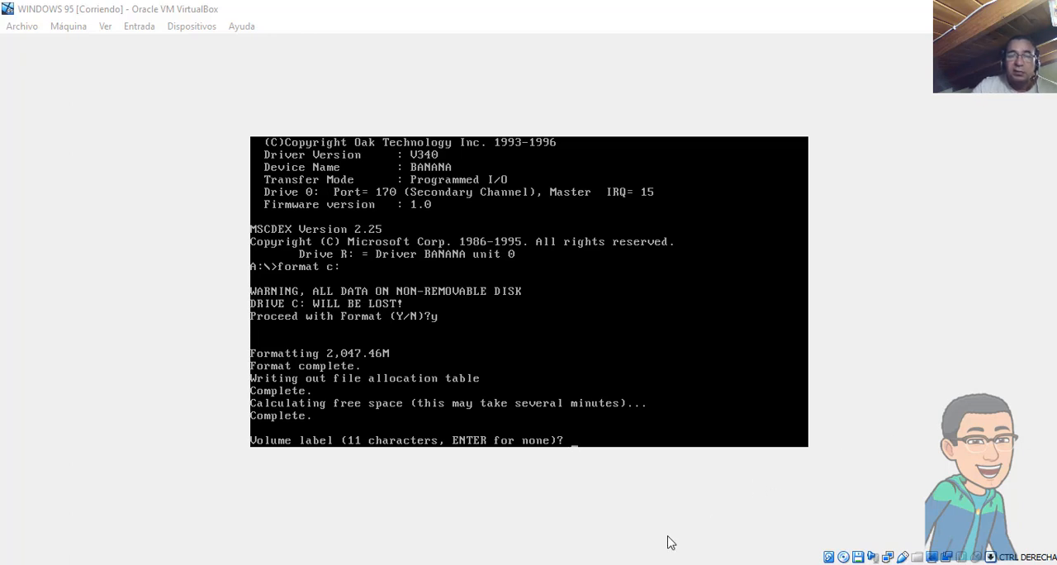
click(569, 389)
text(sus)
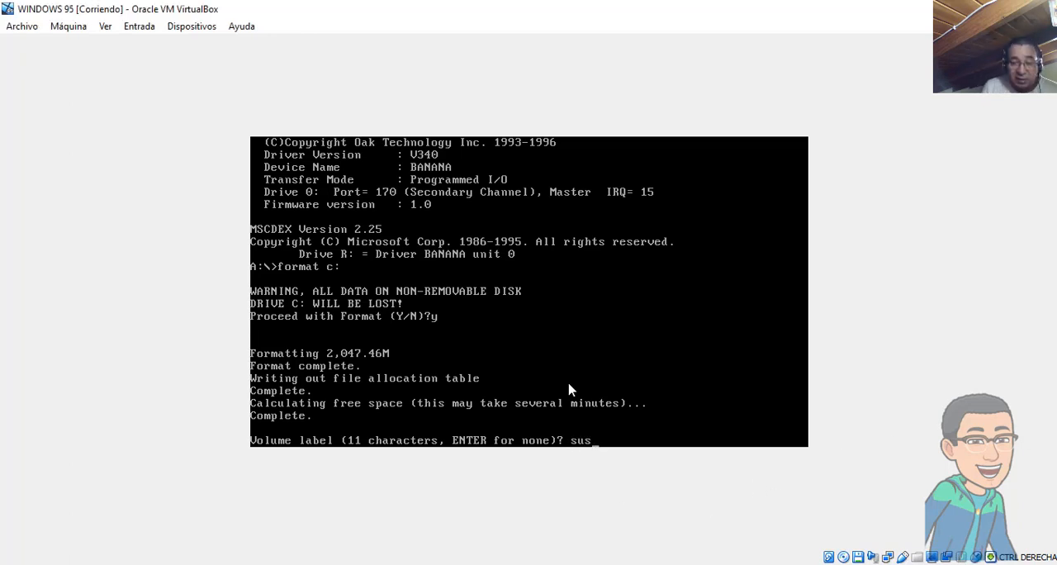
key(BackSpace)
key(BackSpace)
key(BackSpace)
text(SU)
key(BackSpace)
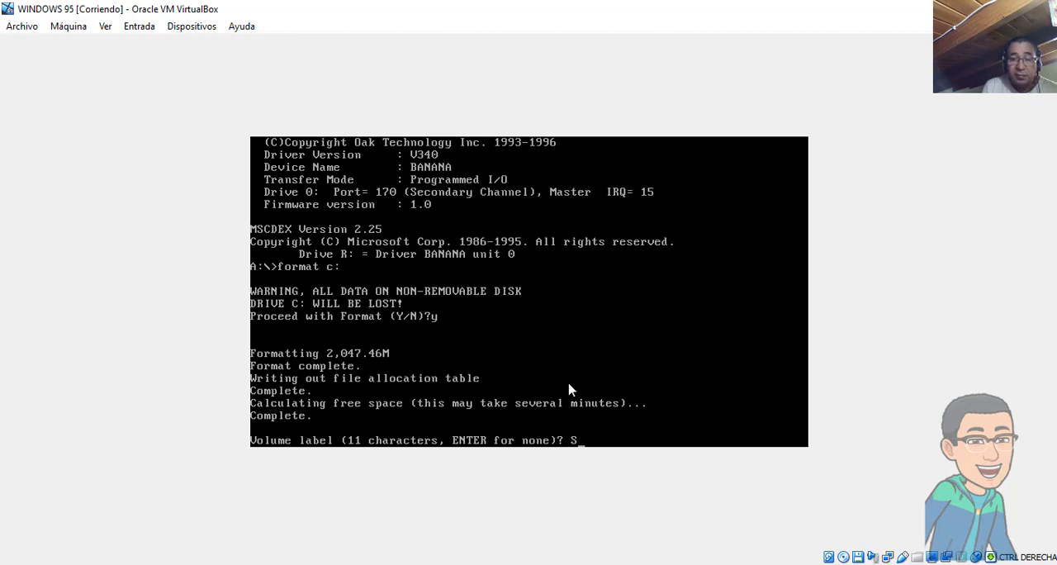
text(YSTEM)
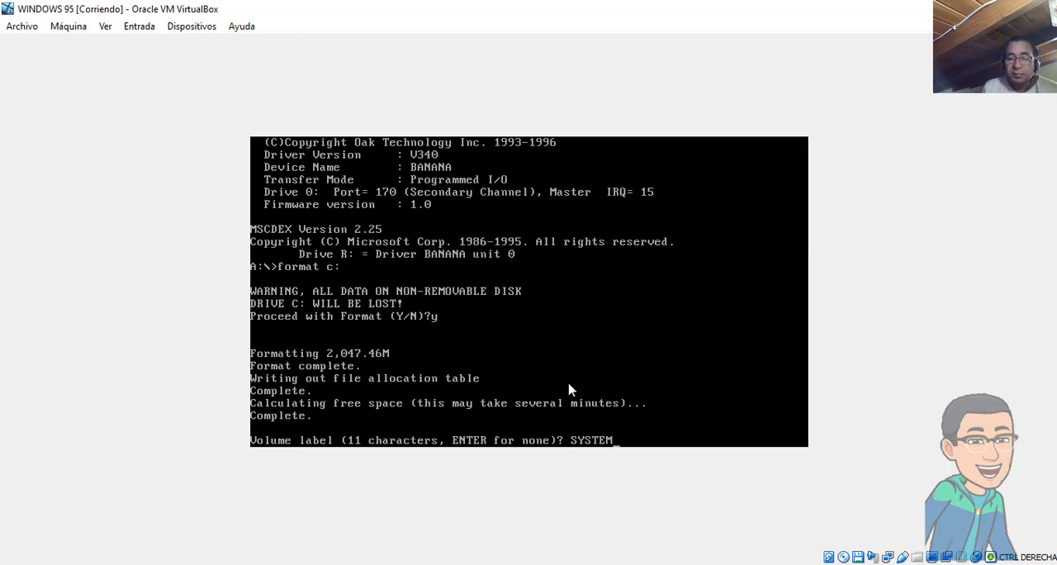
key(Return)
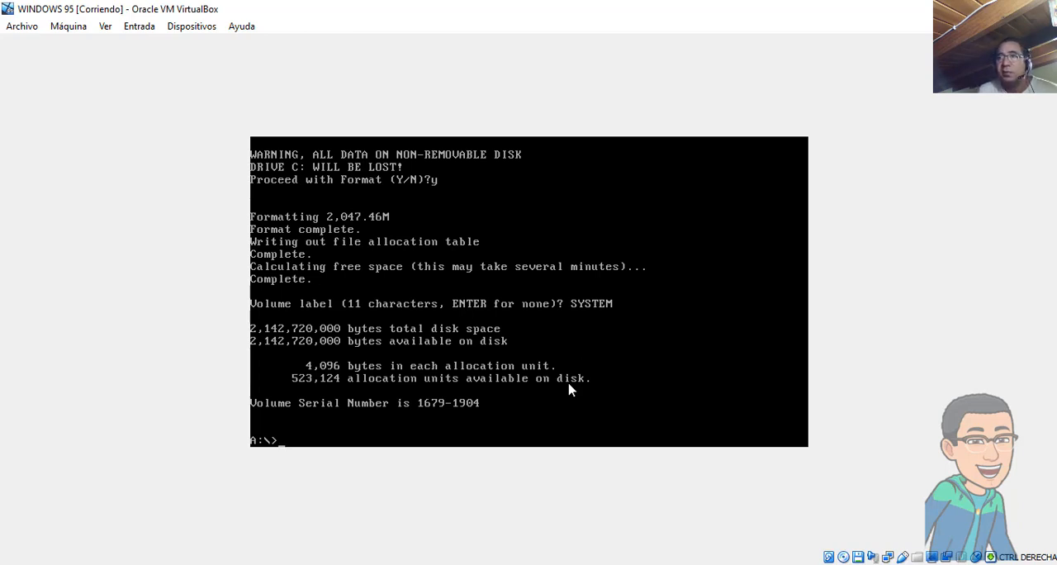
Switch from the A: prompt to drive C: and clear the screen.
key(Control_R)
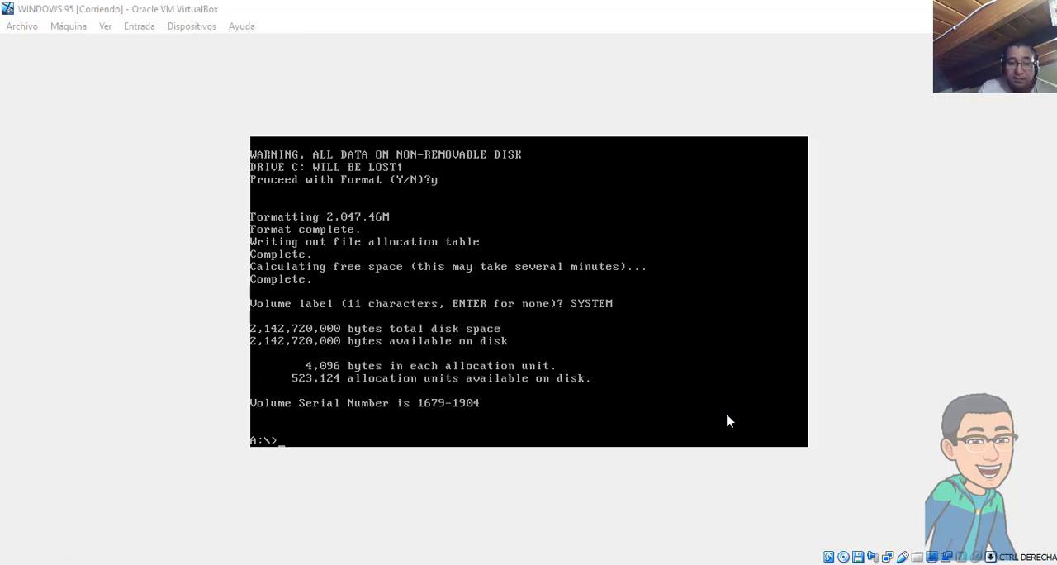
click(613, 419)
text(C)
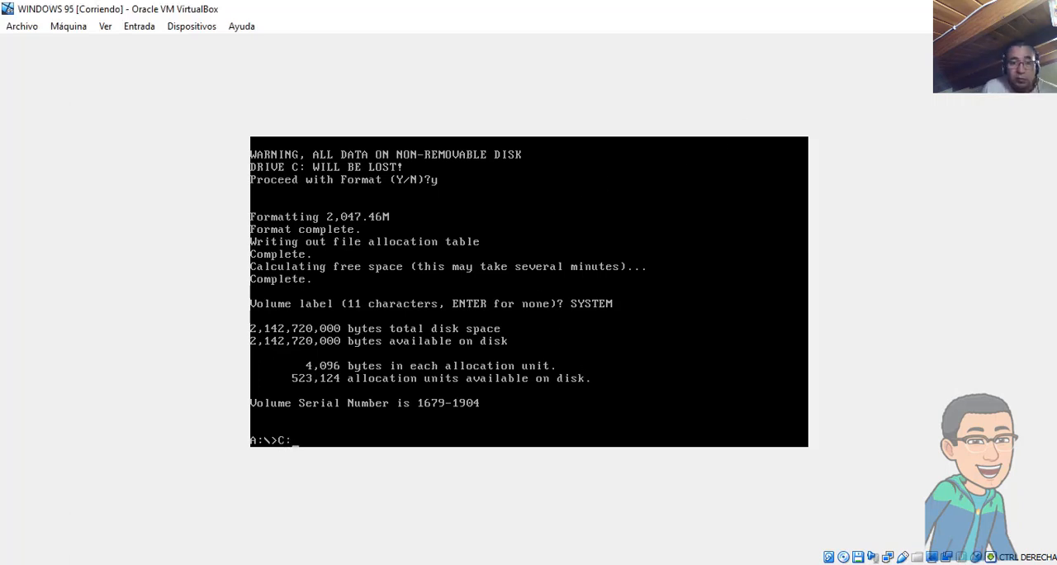
text(:)
key(Return)
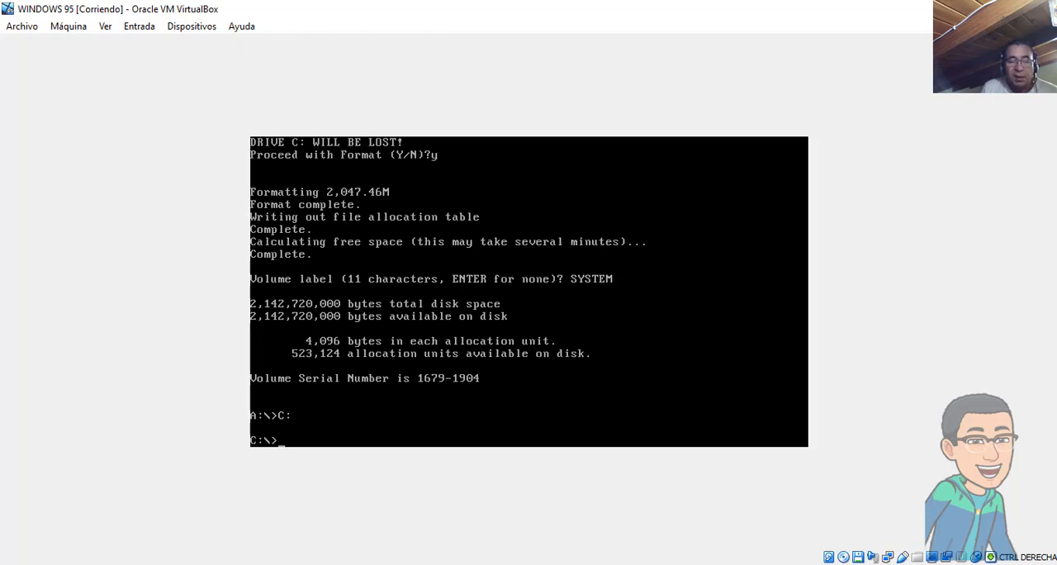
text(C)
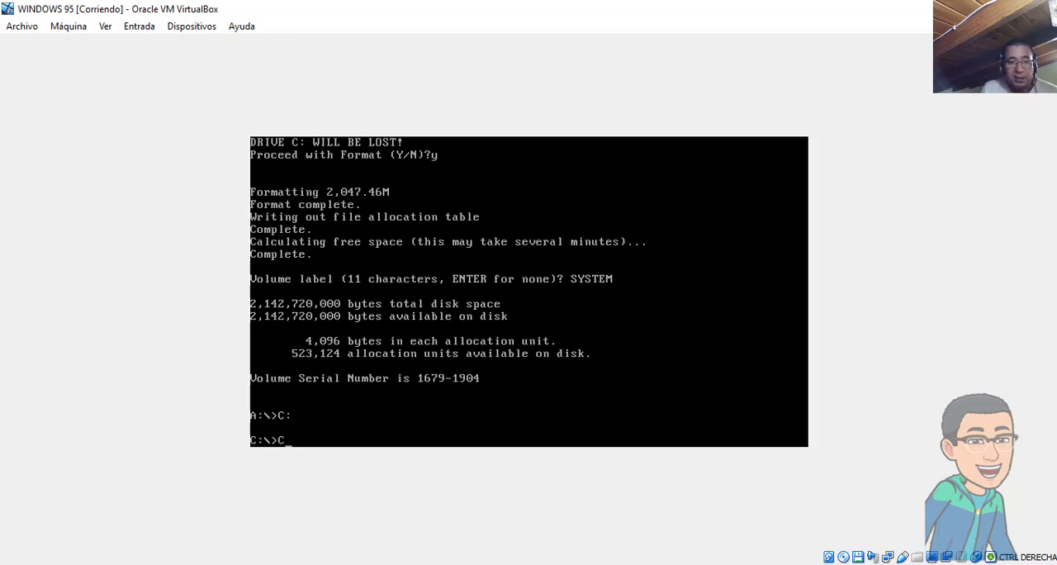
text(LS)
key(Return)
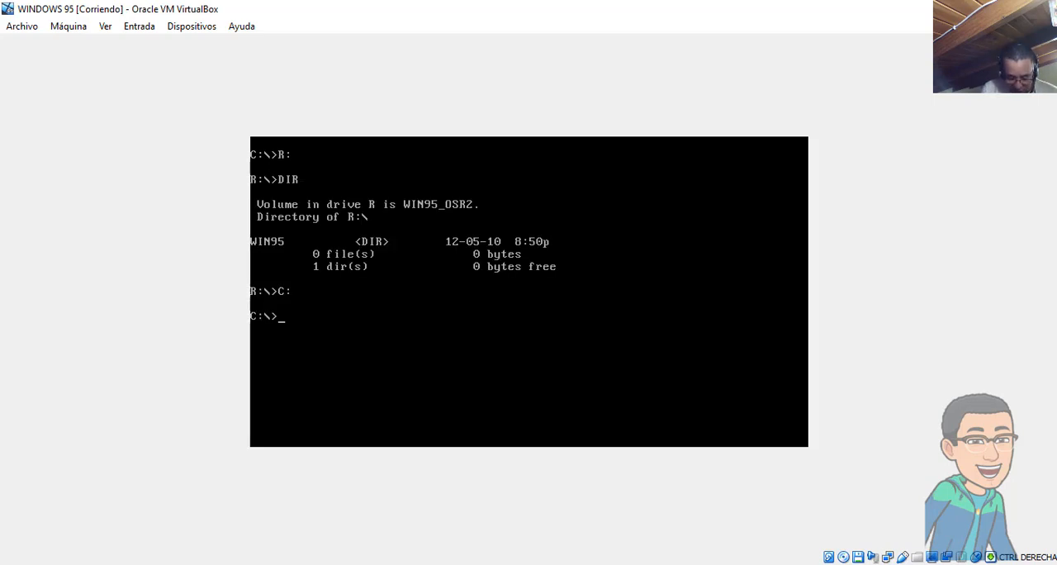
Create a directory named WIN in the root of drive C: and list the drive's contents.
text(MKDIR)
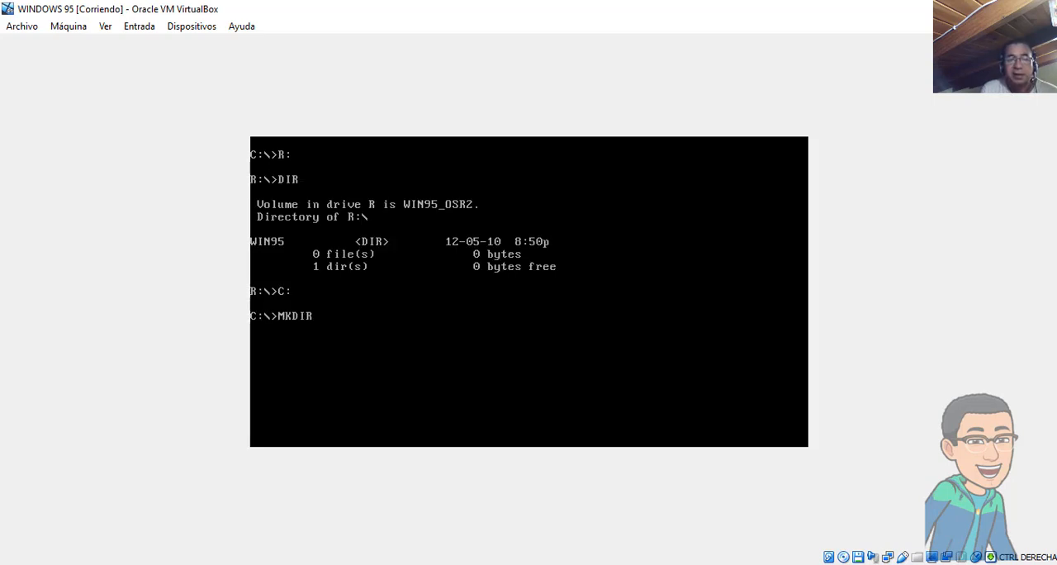
text( win)
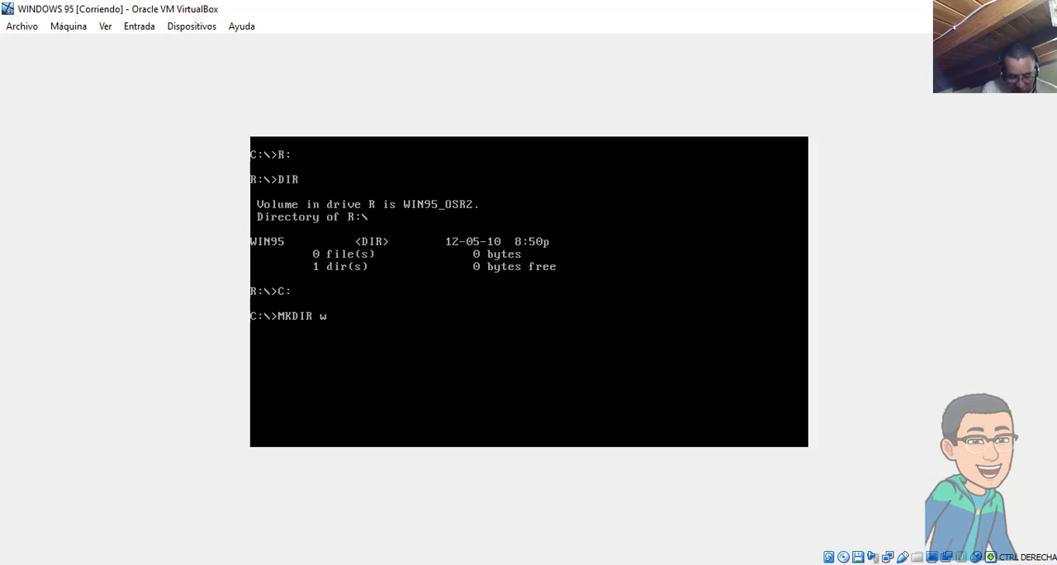
key(BackSpace)
key(BackSpace)
key(BackSpace)
text(WIN)
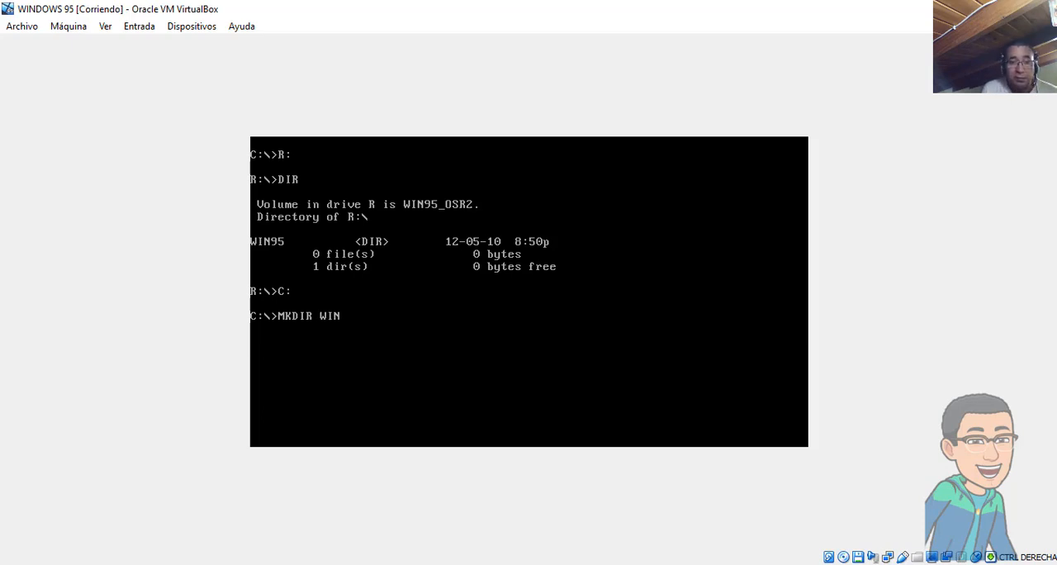
key(Return)
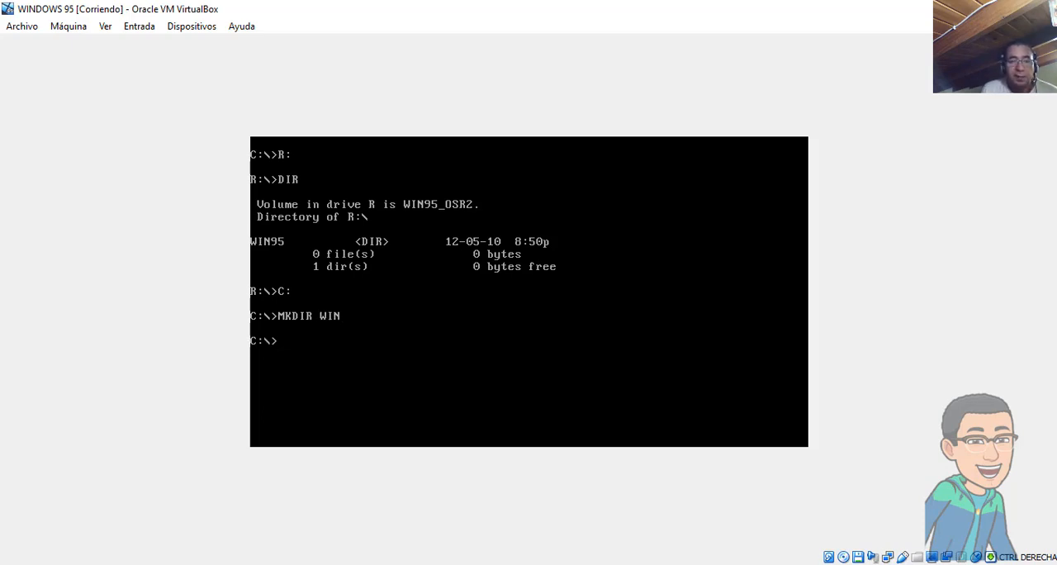
text(DIR)
key(Return)
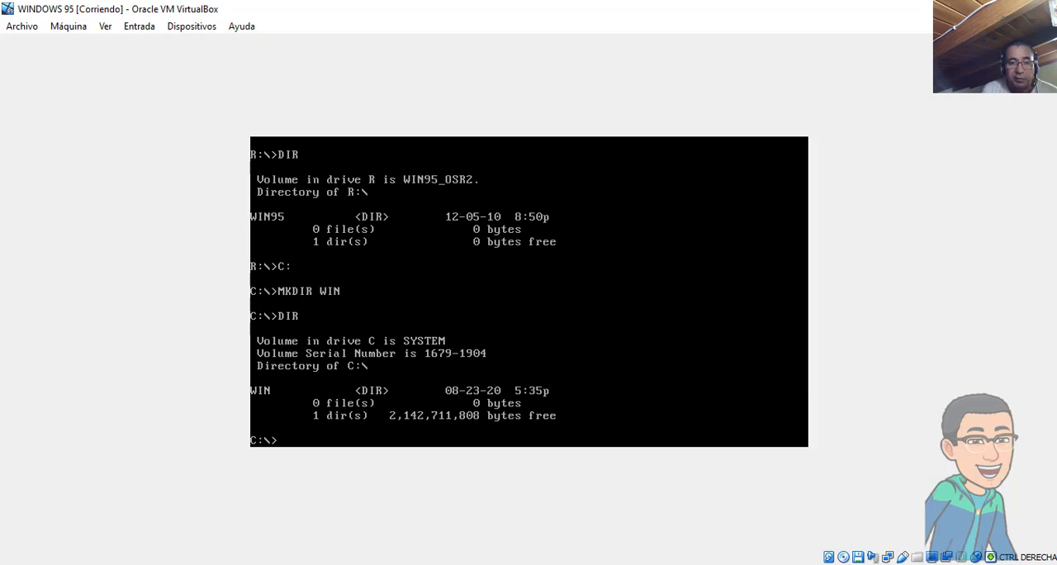
Switch to the CD-ROM drive R: on a cleared screen and list its contents.
text(CLS)
key(Return)
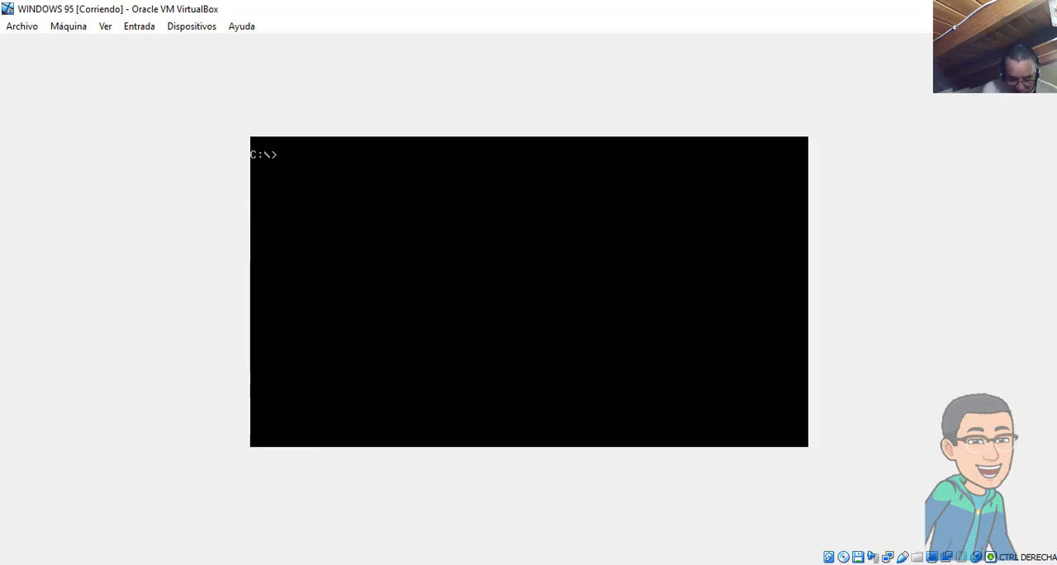
text(R:)
key(Return)
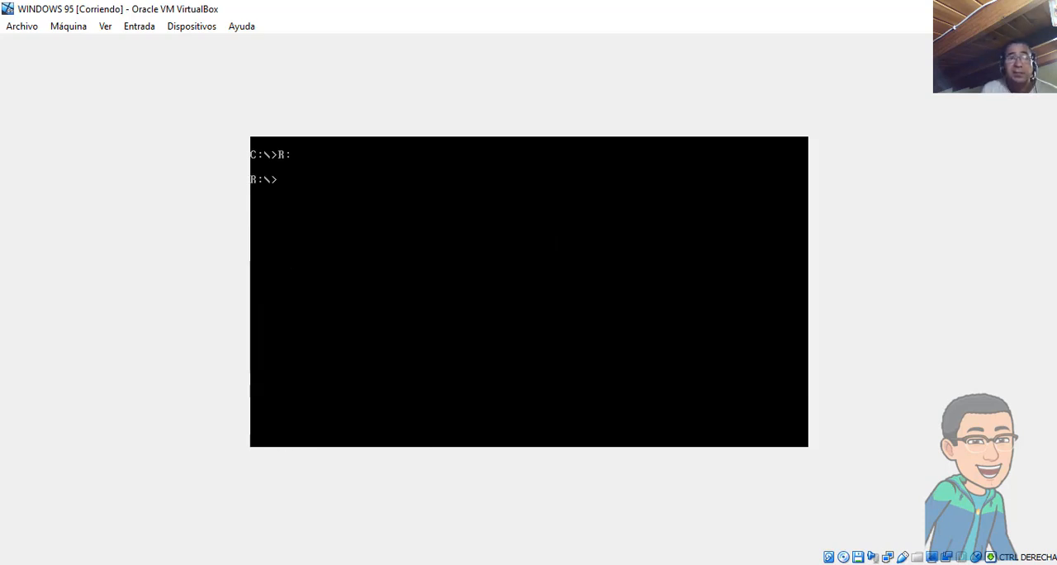
text(DIR)
key(Return)
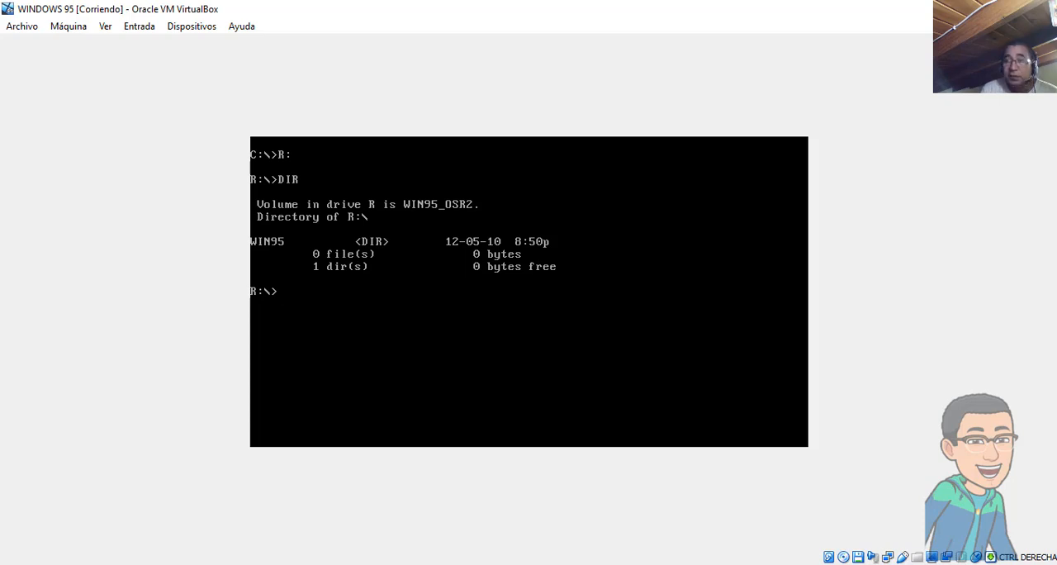
Copy the files of the WIN95 folder from the CD-ROM drive to C:\WIN.
text(COPY)
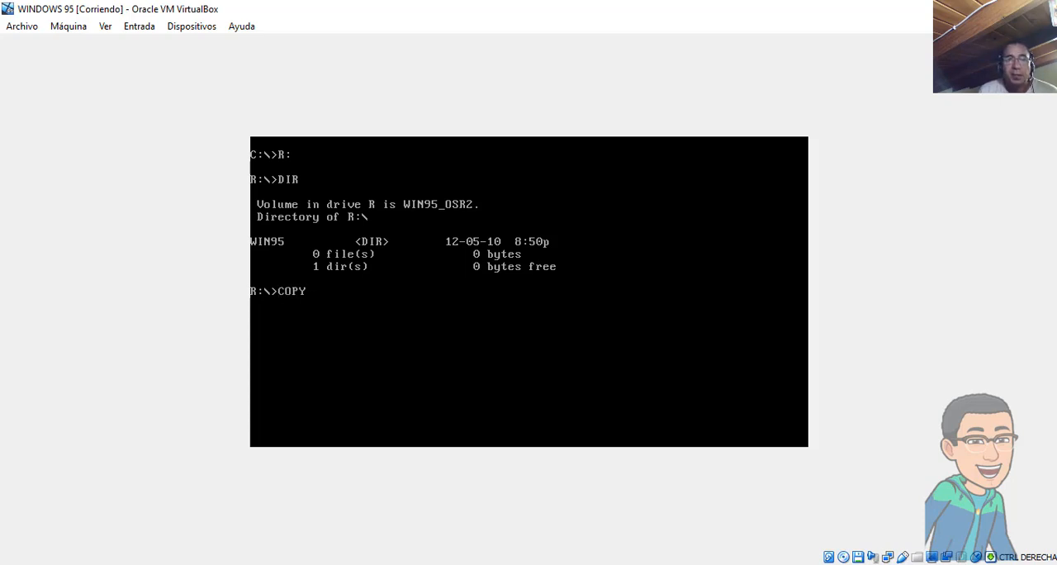
text( WIN9)
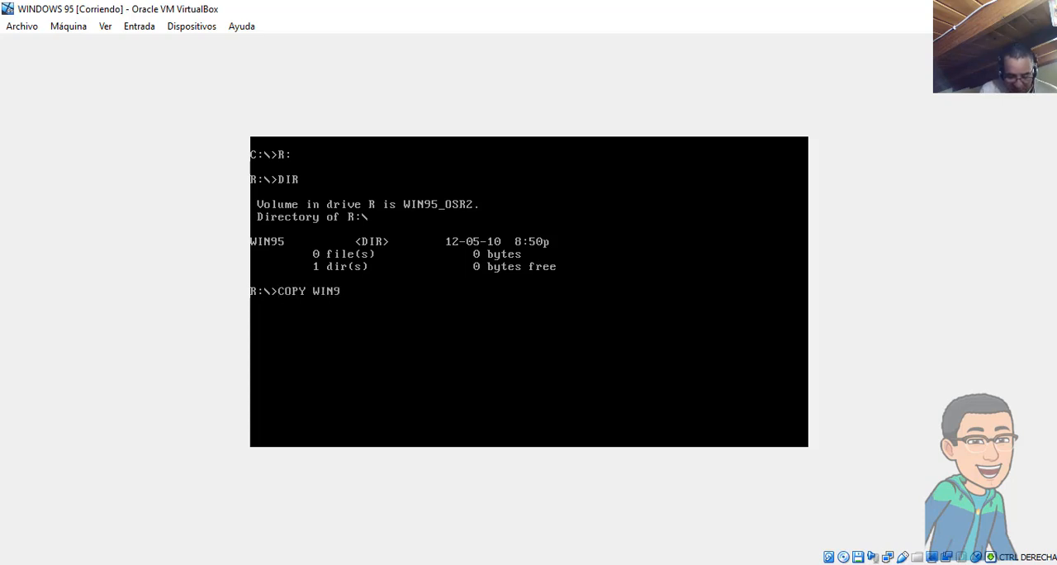
text(5)
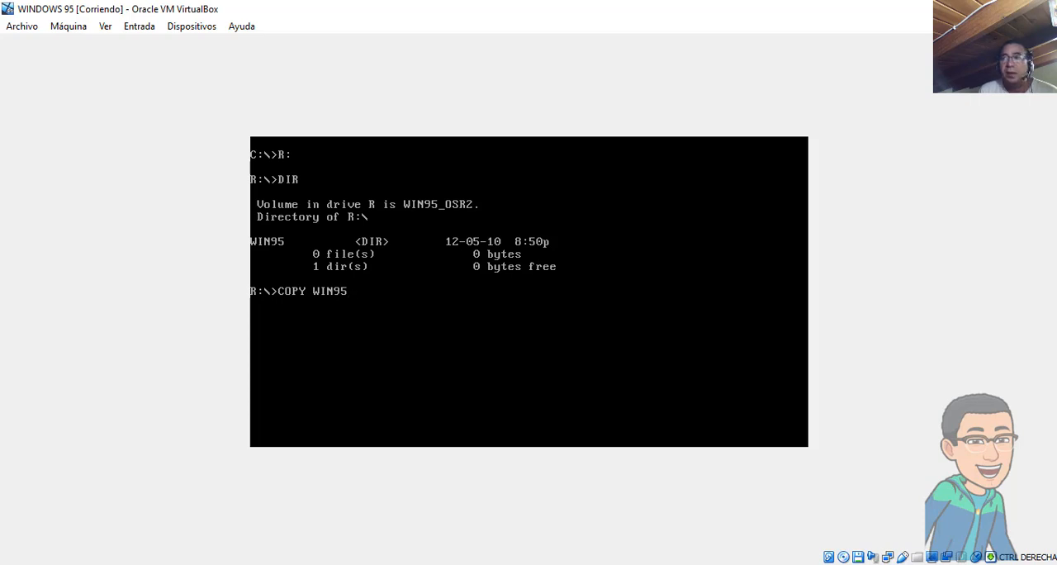
text( A C:)
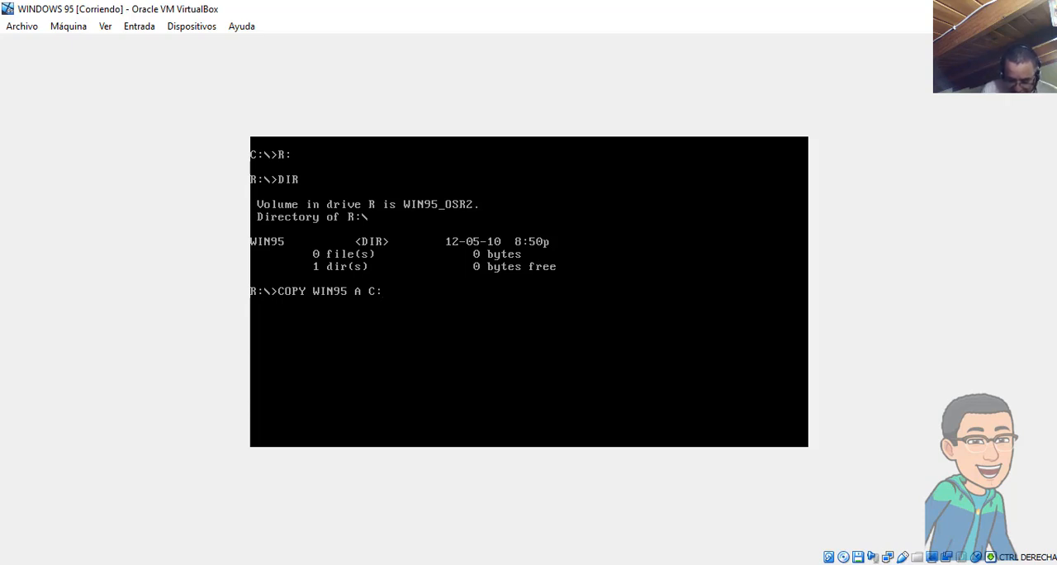
key(Control_R)
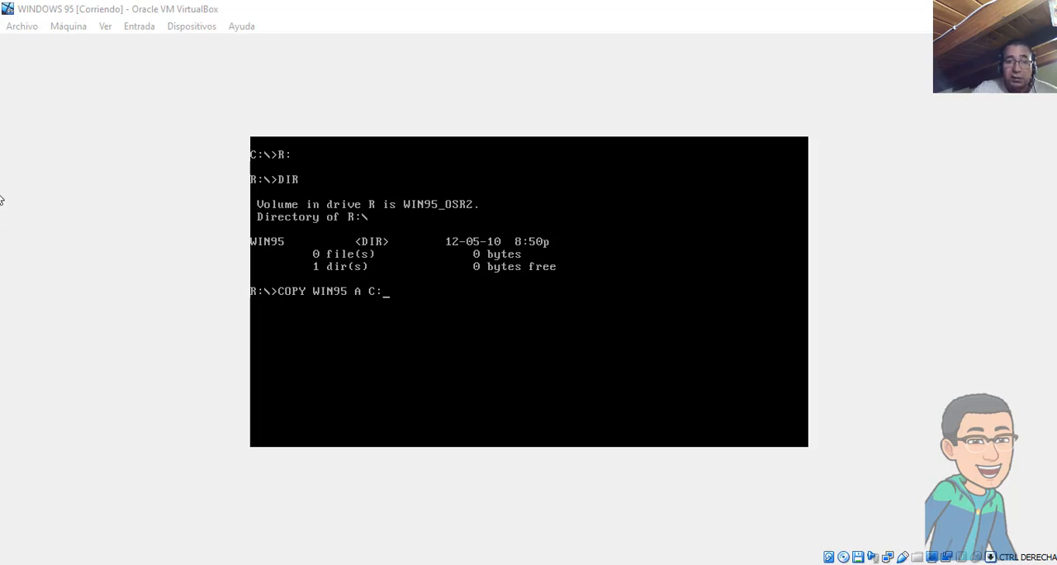
click(403, 314)
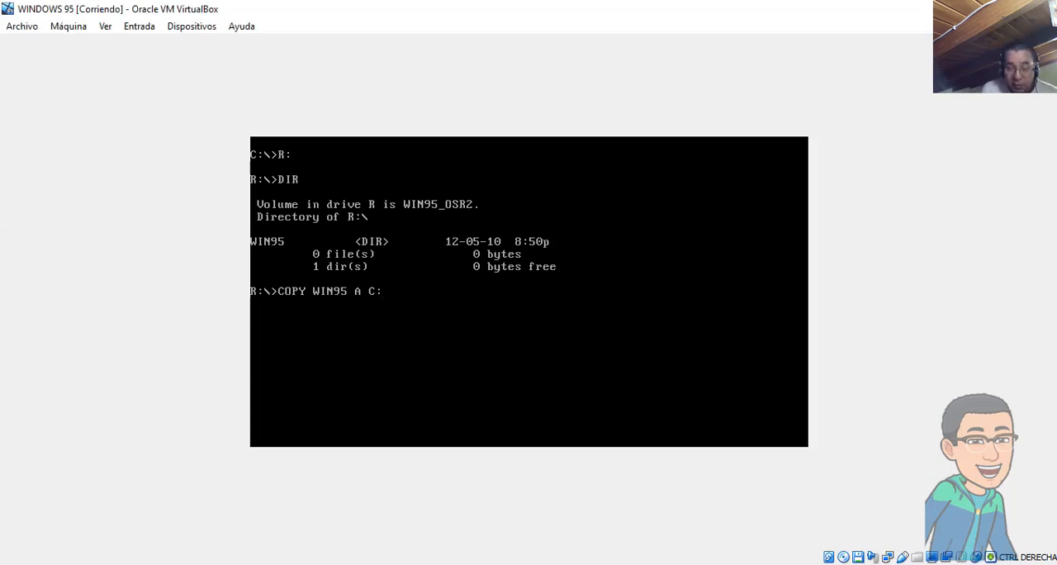
text(\)
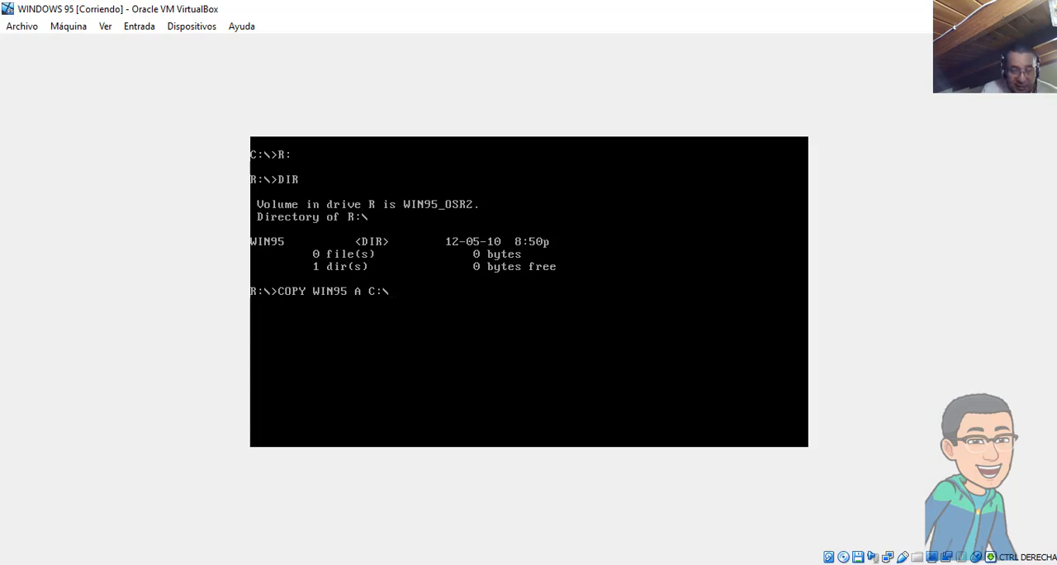
text(WIN)
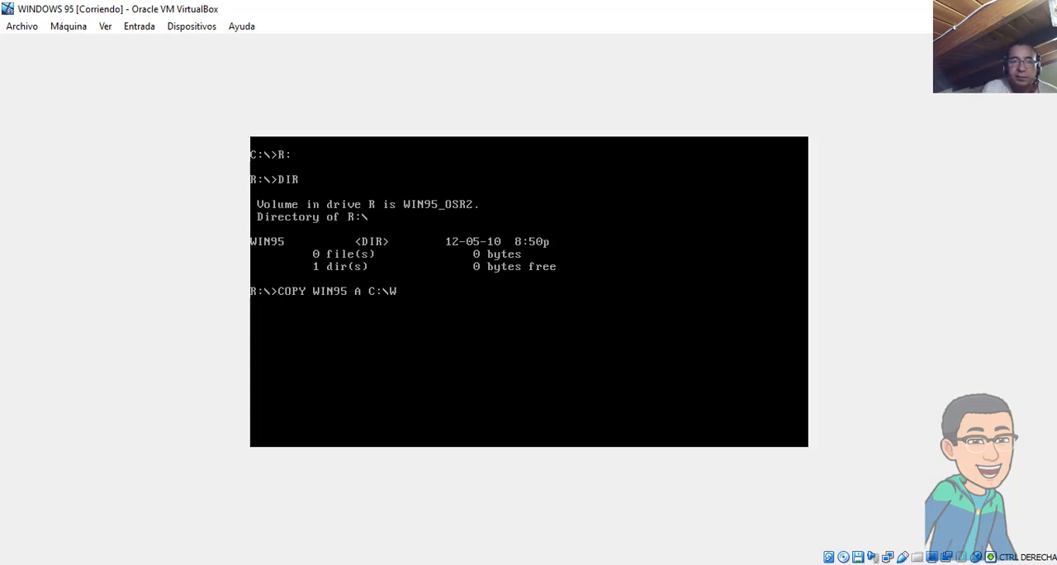
key(BackSpace)
key(BackSpace)
key(BackSpace)
key(BackSpace)
key(BackSpace)
key(BackSpace)
key(BackSpace)
text(C)
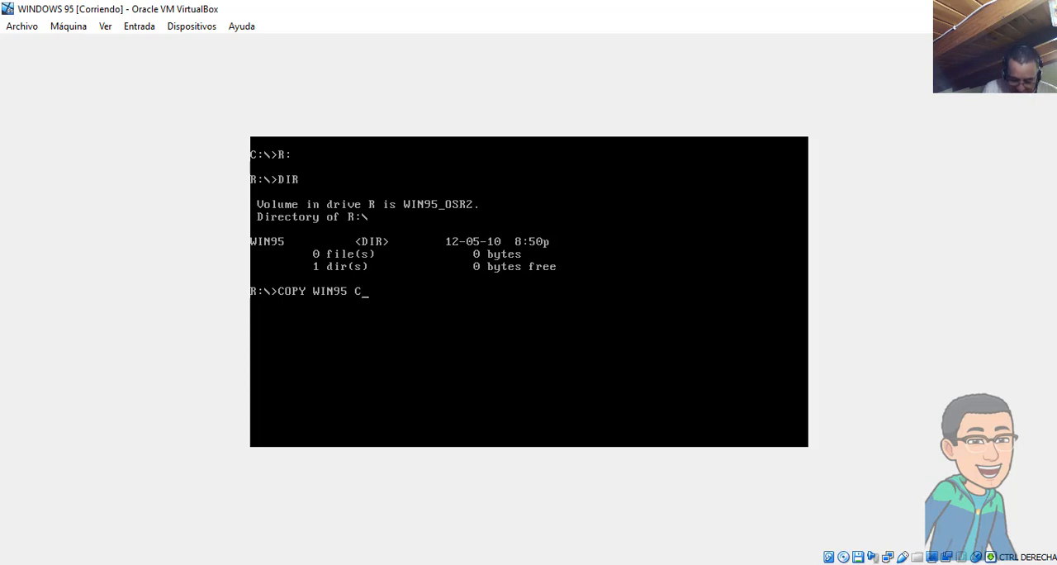
text(:\)
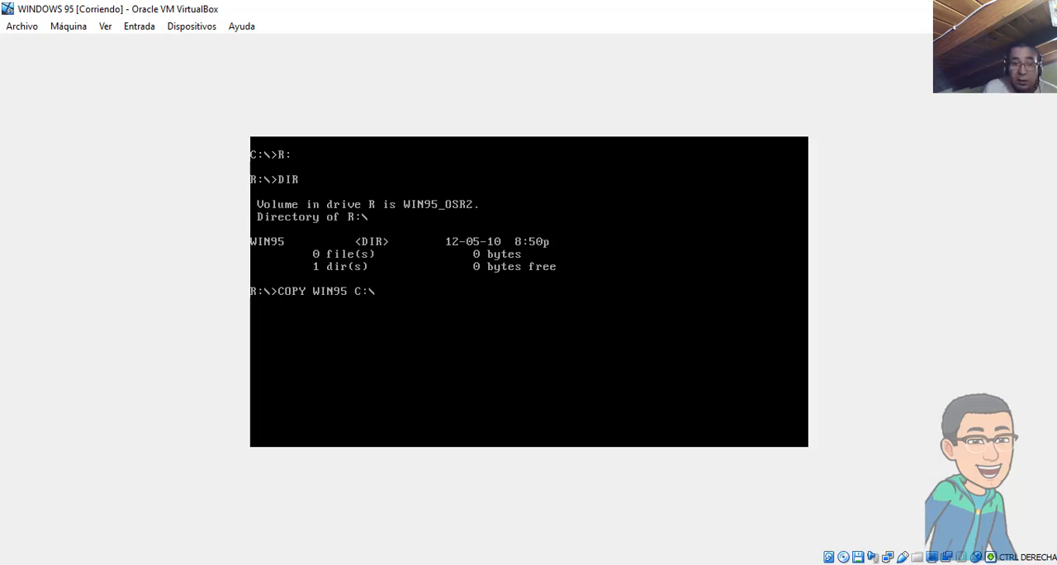
text(WIN)
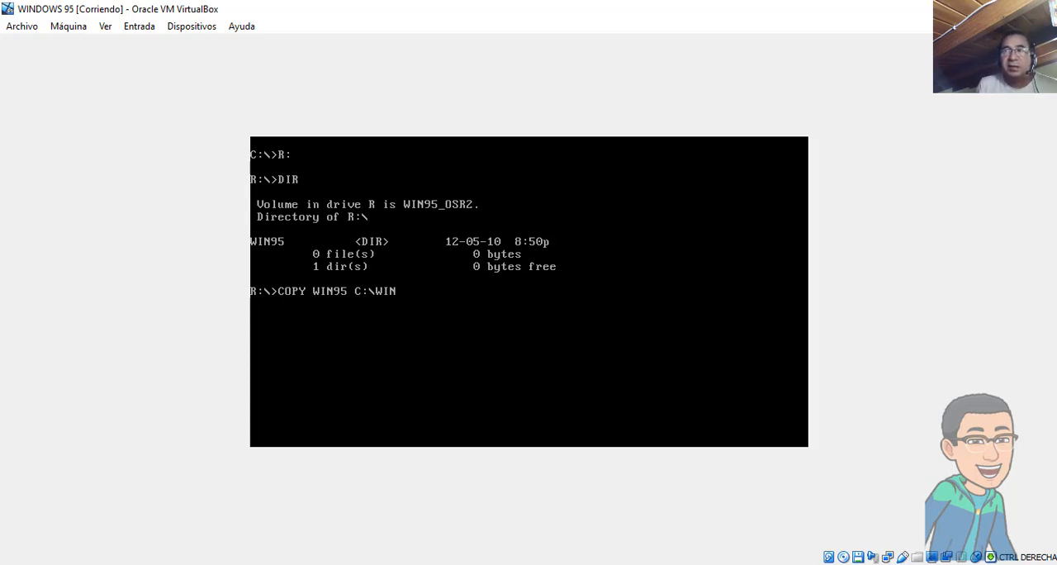
key(Return)
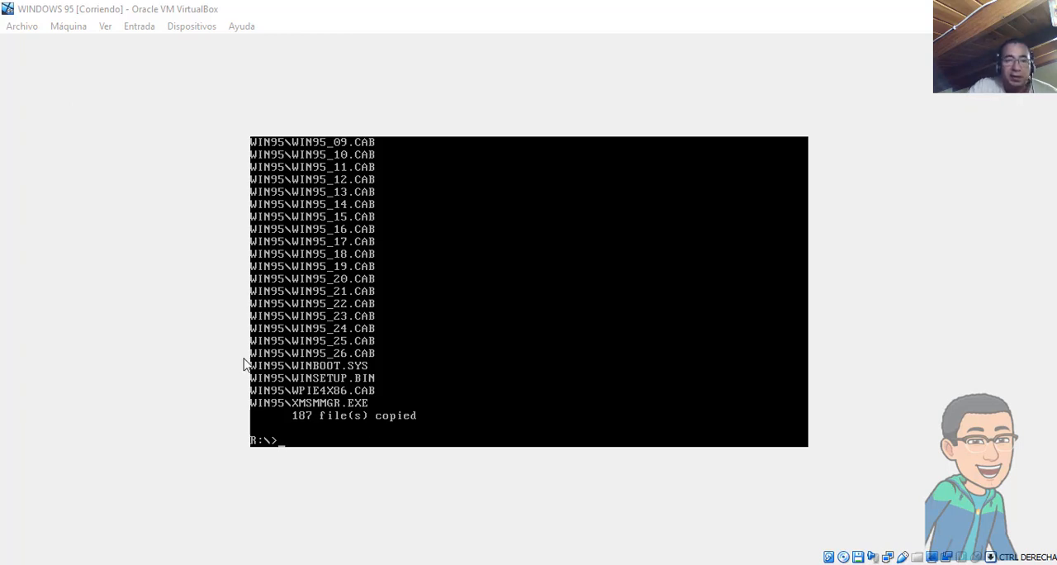
Return to drive C: with a cleared screen and list the root directory.
text(C:)
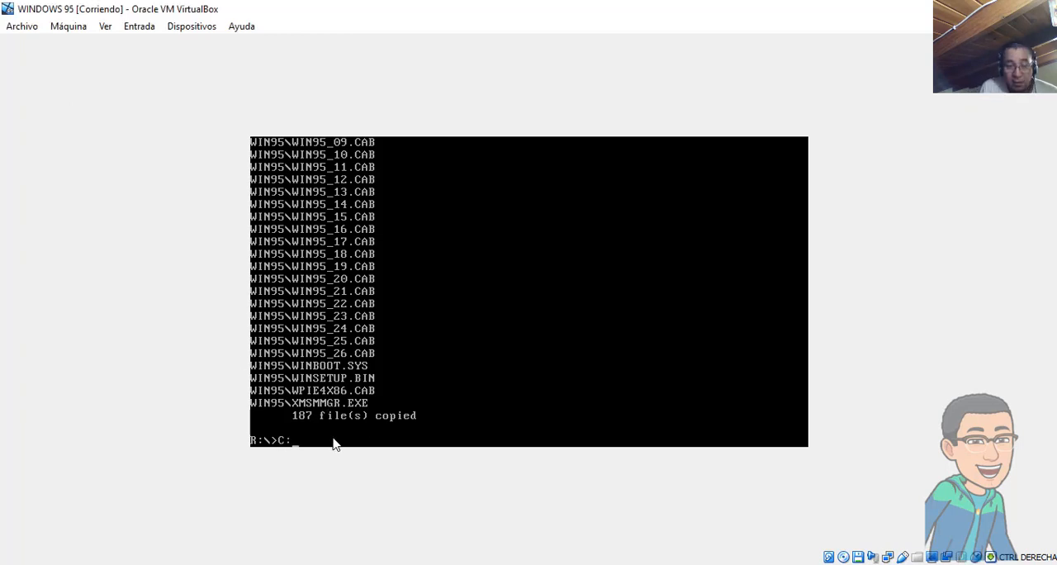
key(Return)
text(CLS)
key(Return)
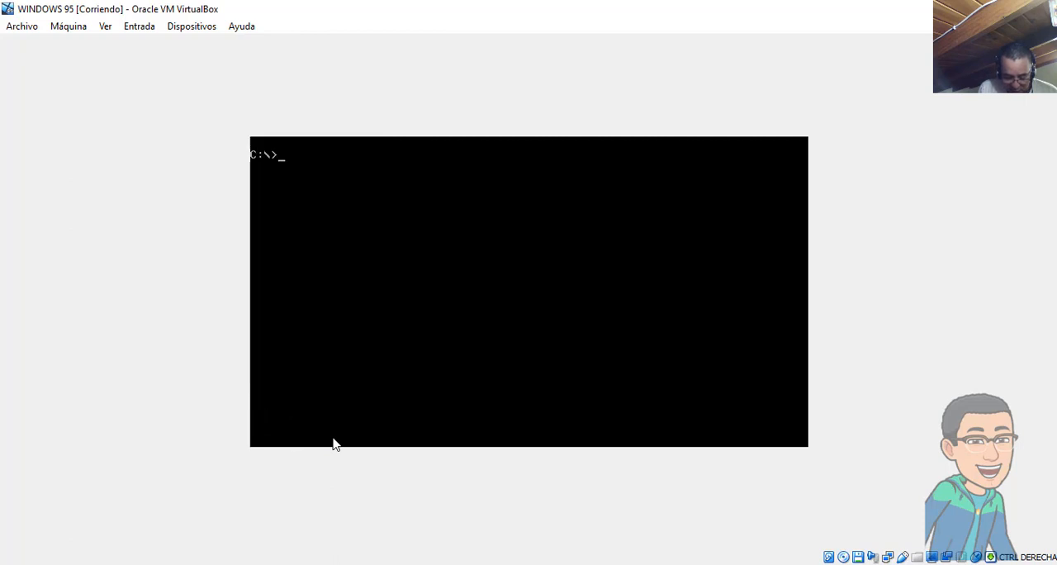
text(DIR)
key(Return)
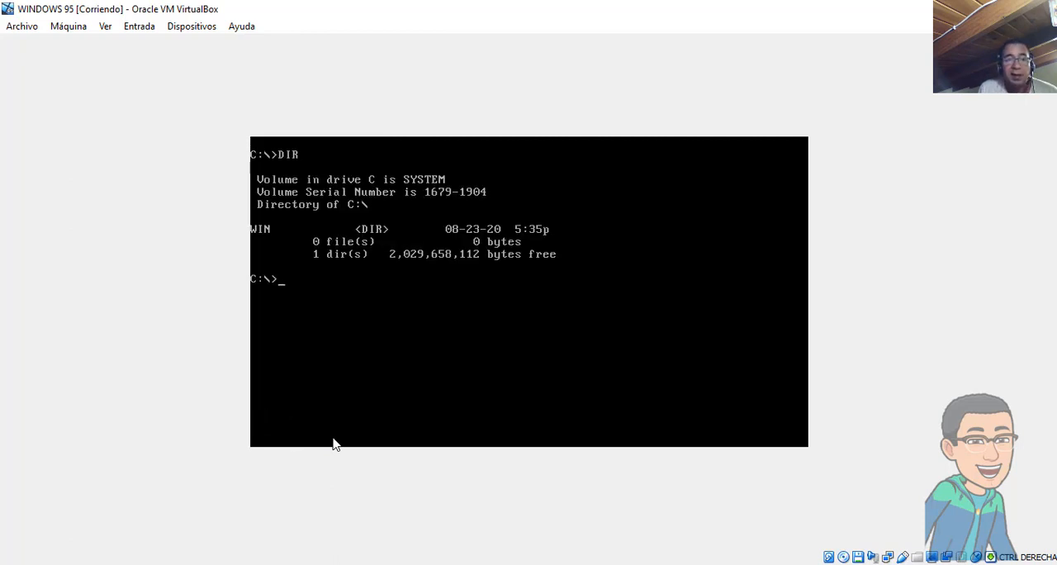
Change to the WIN directory on drive C: and list its contents.
text(CD)
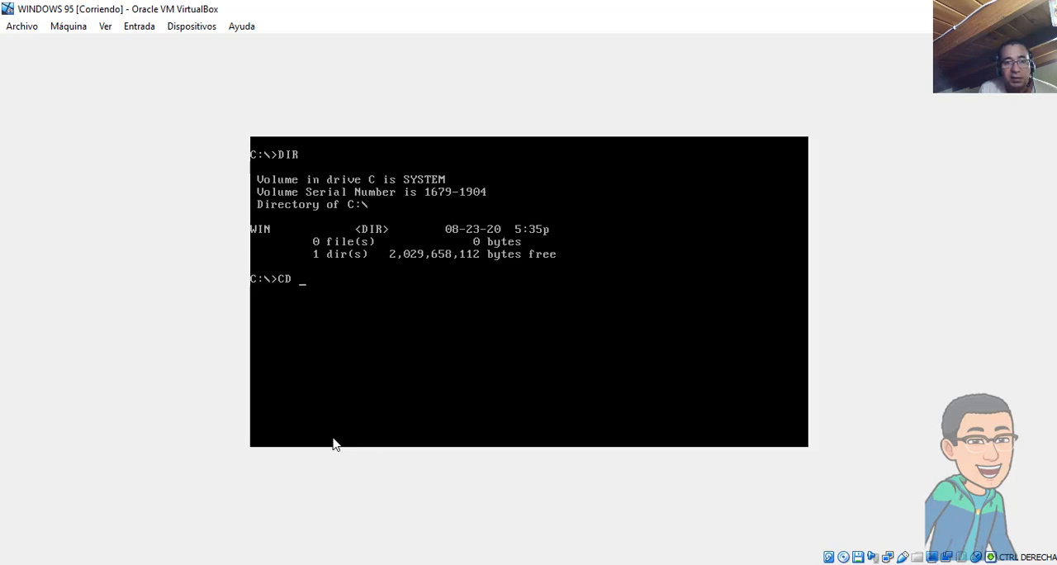
text( WIN)
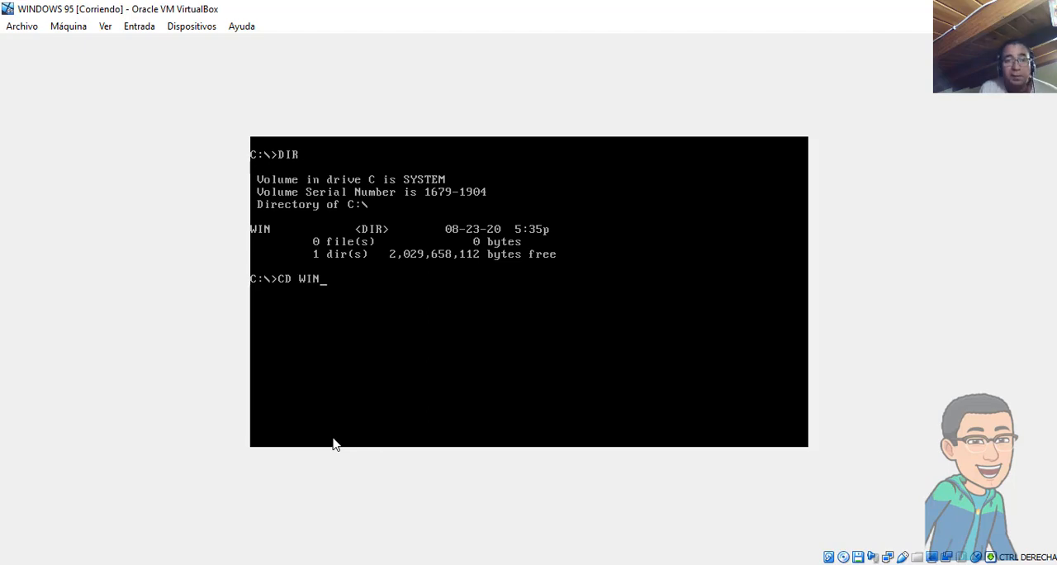
key(Return)
text(DIR)
key(Return)
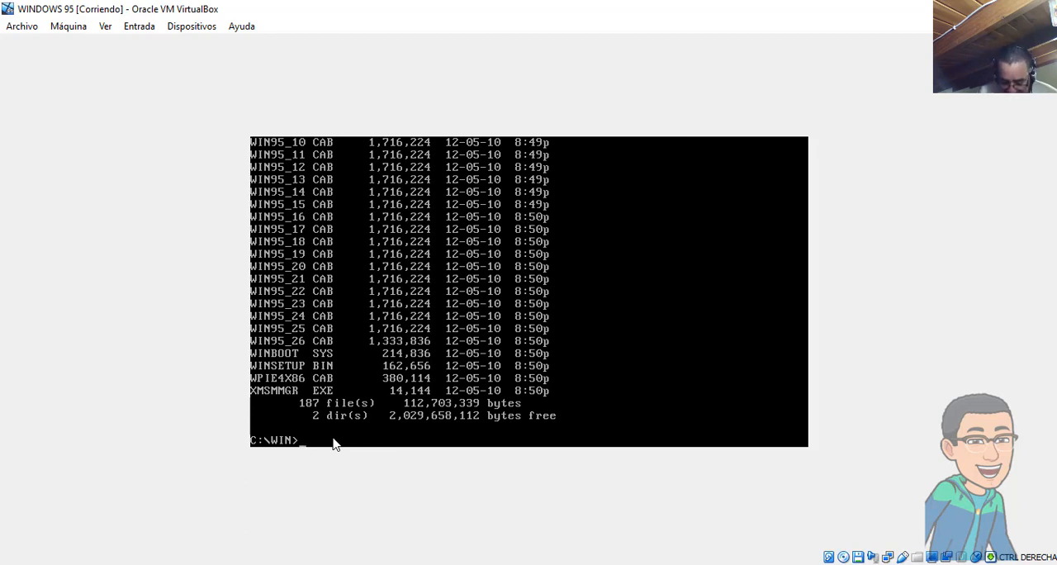
List only the EXE files in C:\WIN using the filter *.EXE.
text(DIR)
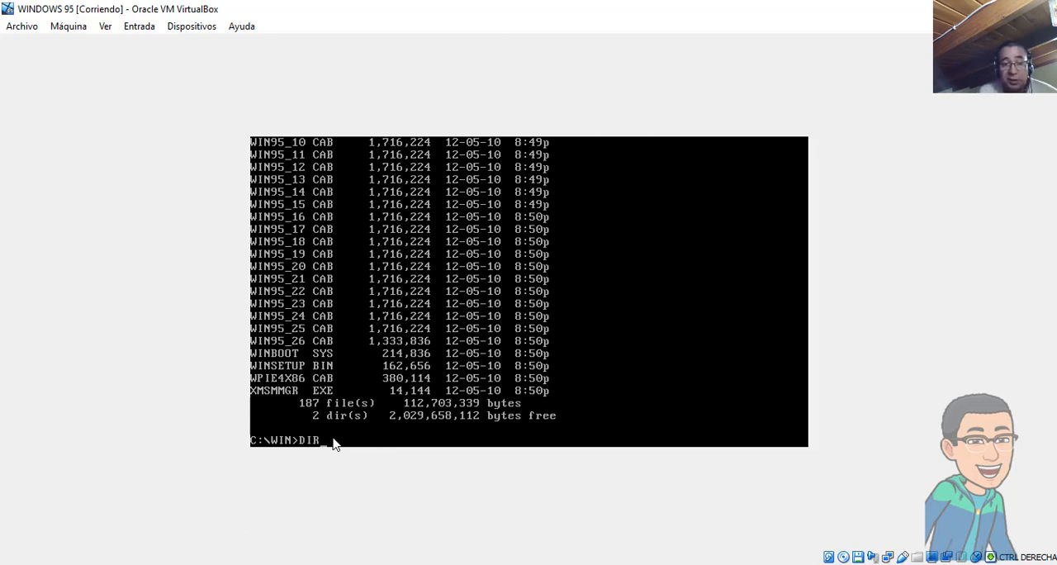
text( *)
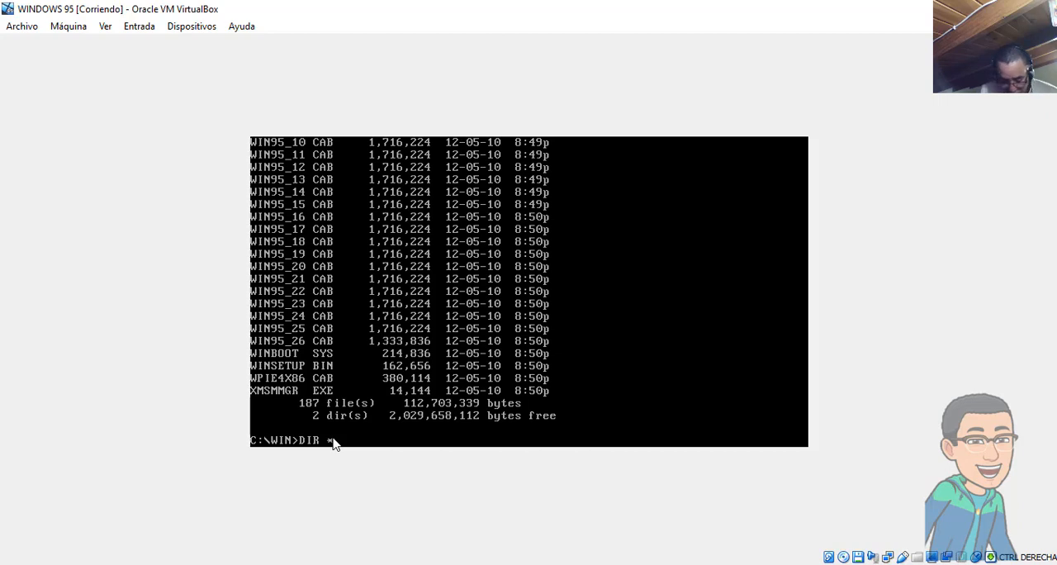
text(.EXE)
key(BackSpace)
key(BackSpace)
key(BackSpace)
key(BackSpace)
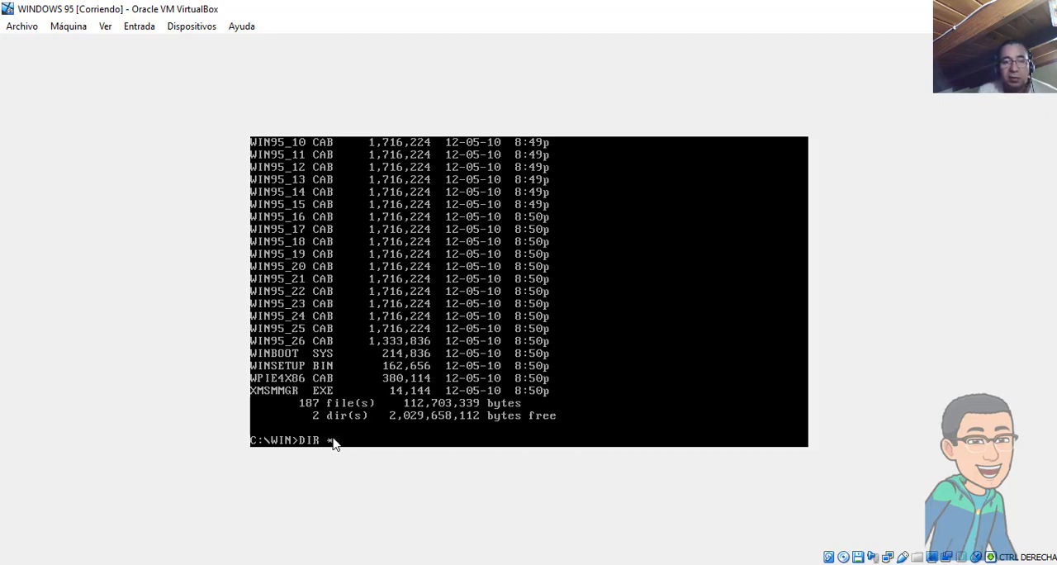
text(.EXE)
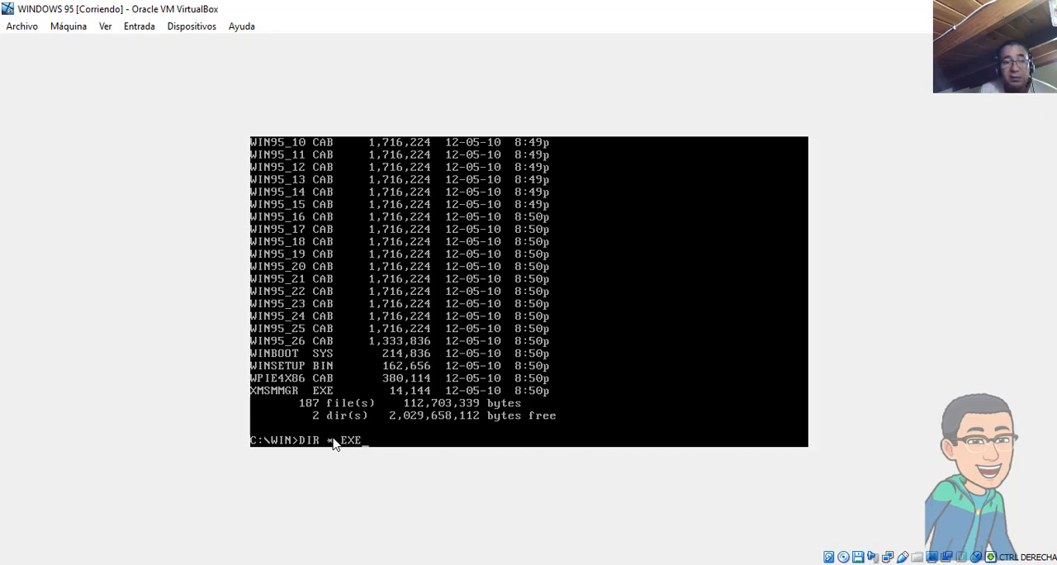
key(Return)
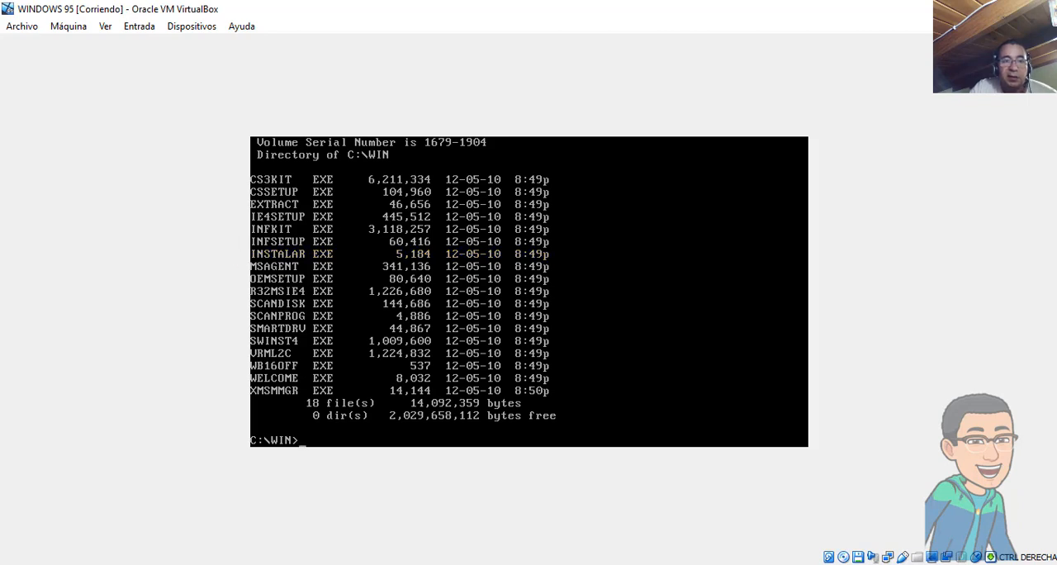
Run the instalar program from C:\WIN and continue with the routine system check.
text(instalar)
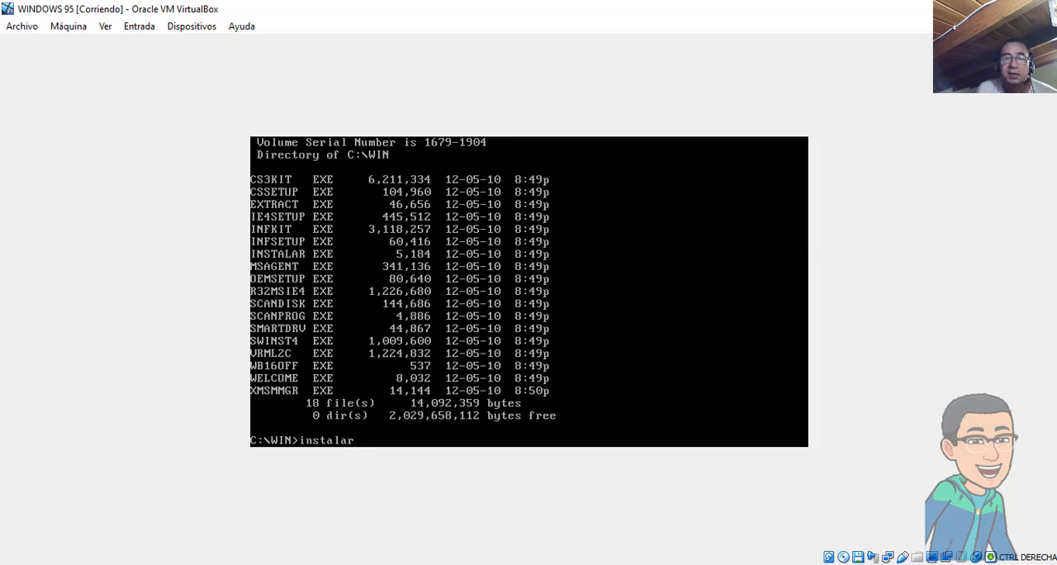
key(Return)
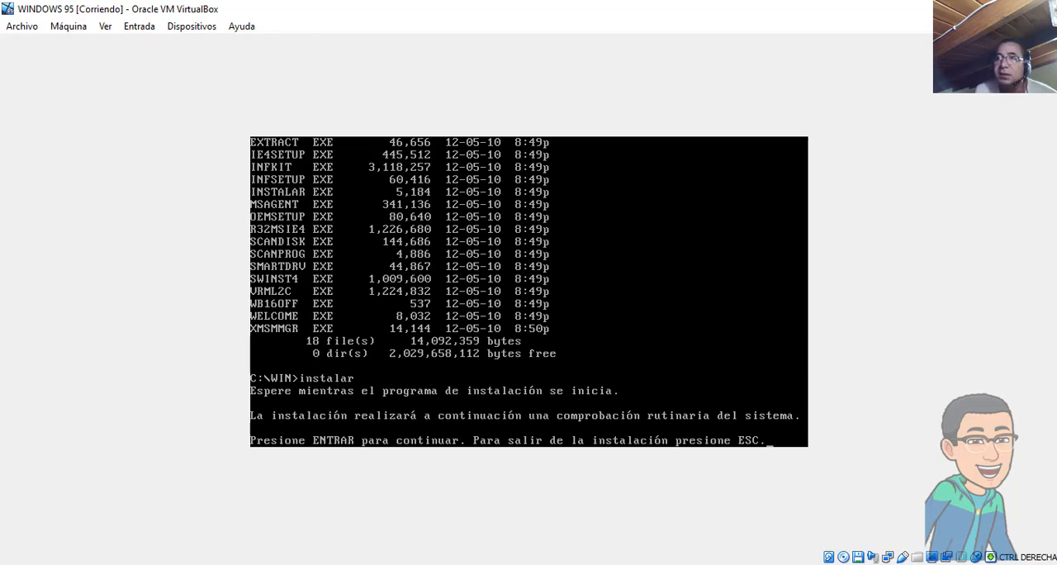
key(alt+Tab)
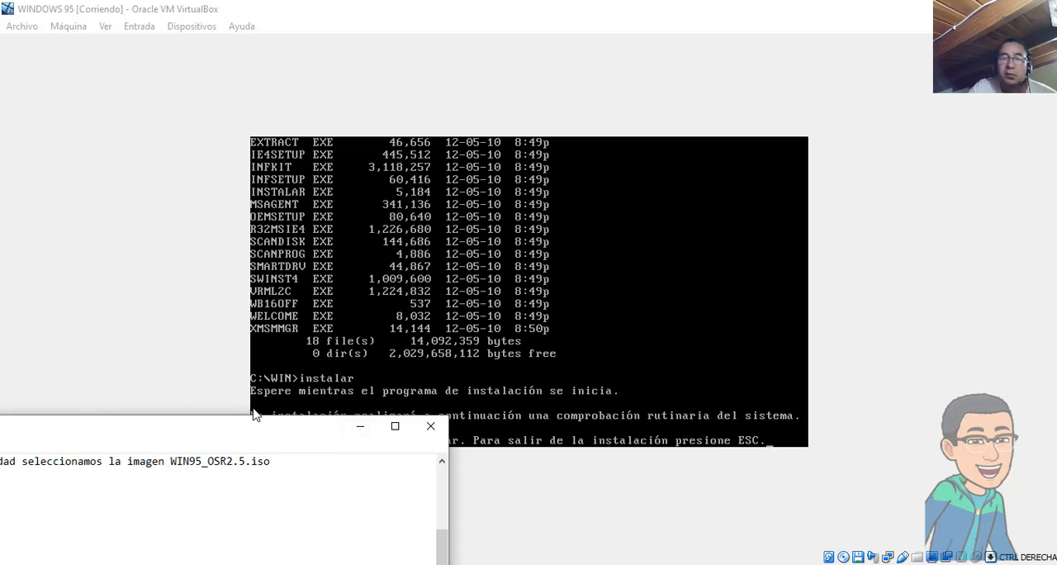
key(alt+Tab)
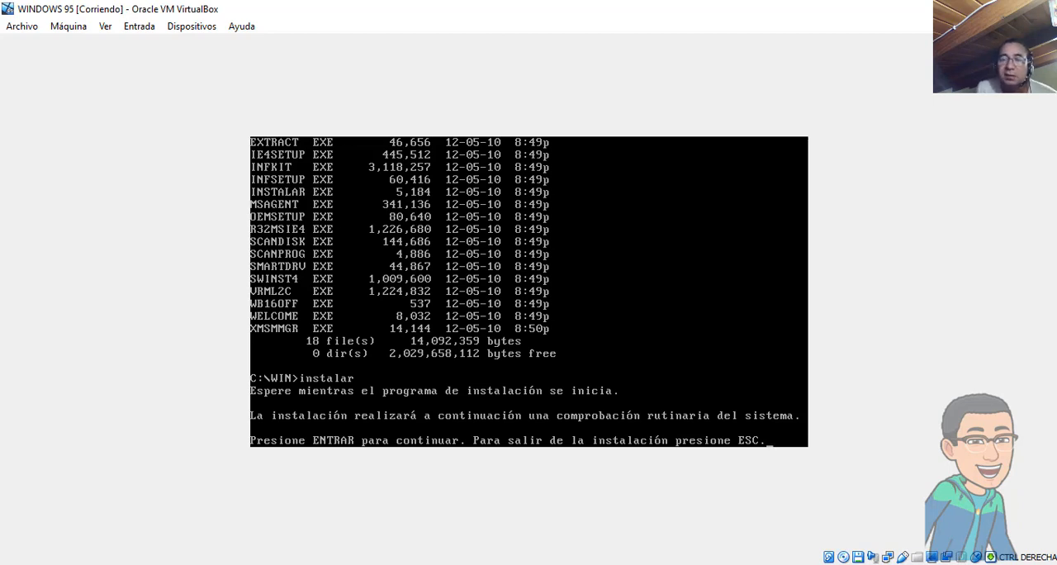
key(Return)
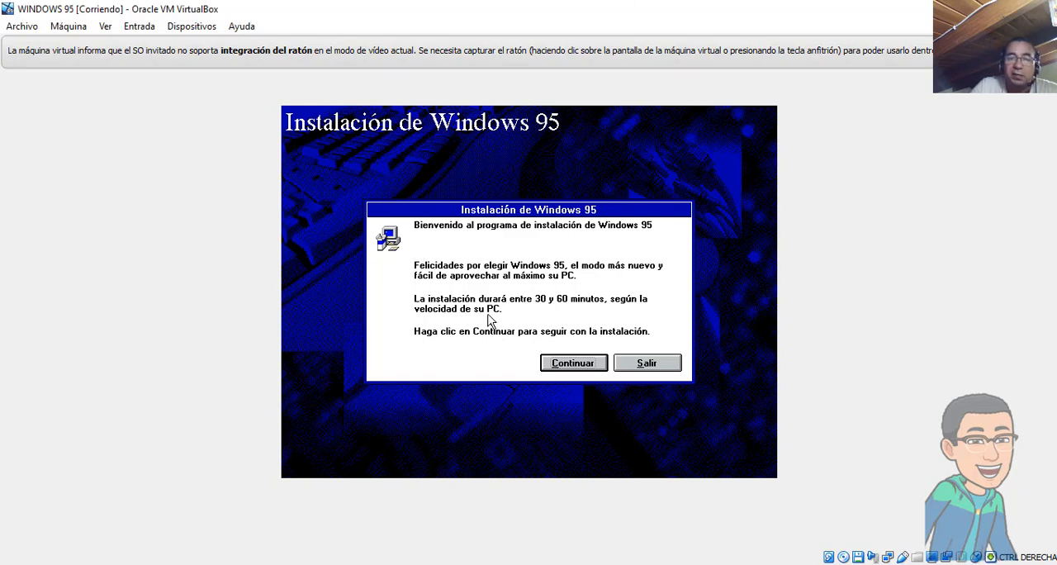
Continue past the Windows 95 setup welcome message and accept the software license agreement.
click(581, 365)
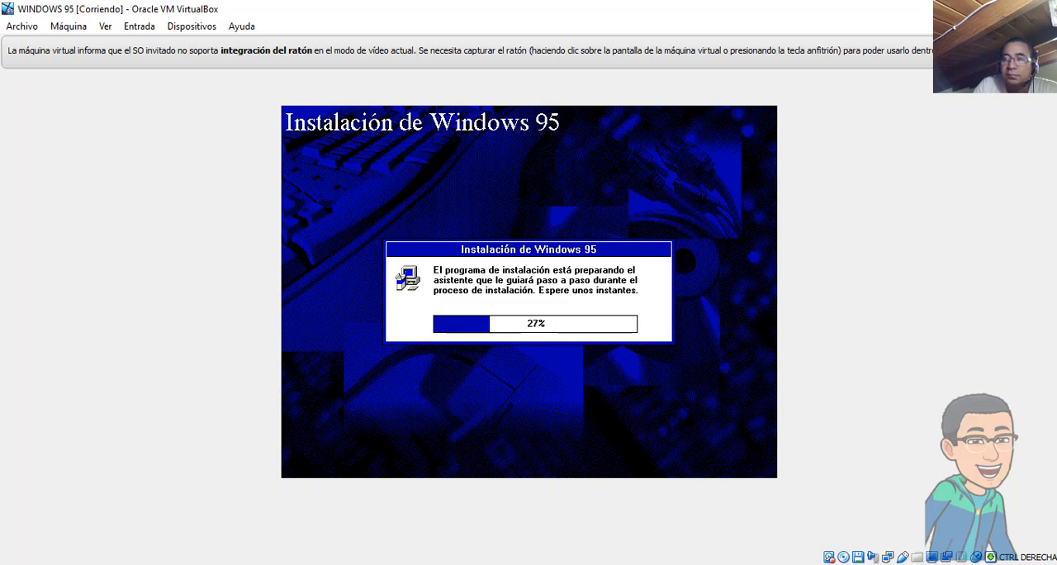
drag(402, 381, 1056, 285)
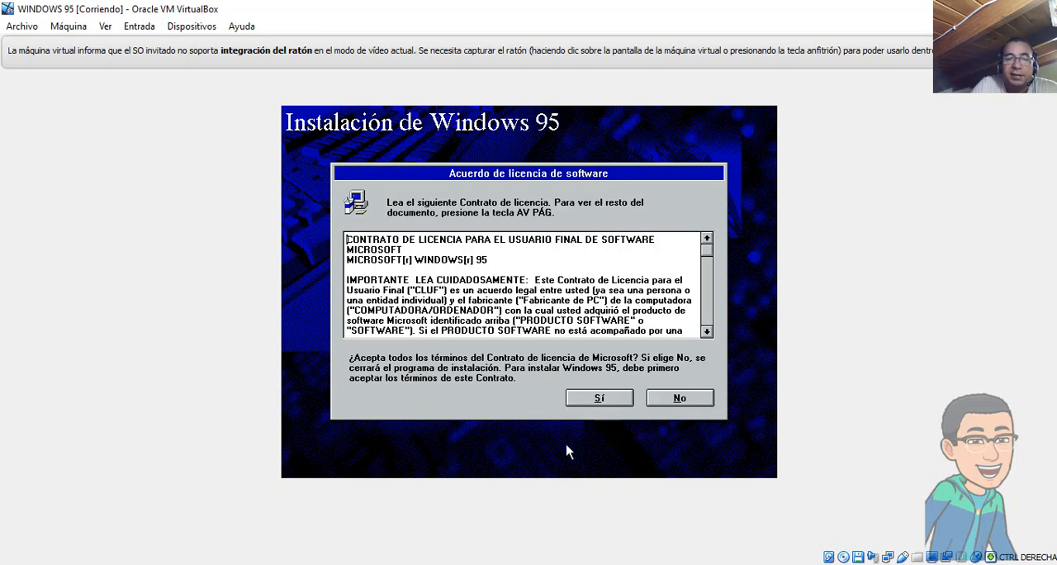
click(588, 400)
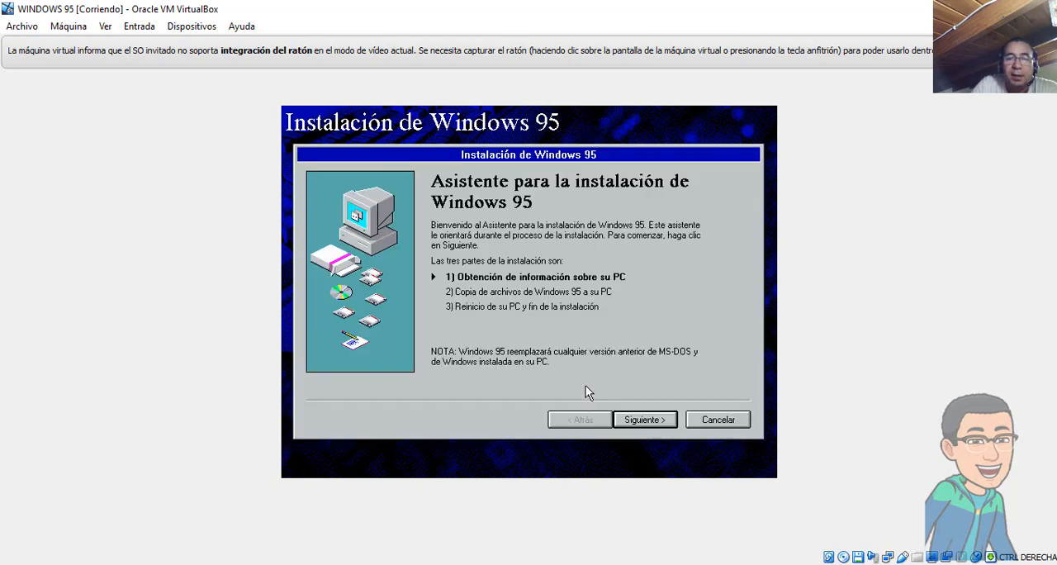
Start the installation wizard, keep C:\WINDOWS as the target directory and choose the Típica installation type.
click(664, 426)
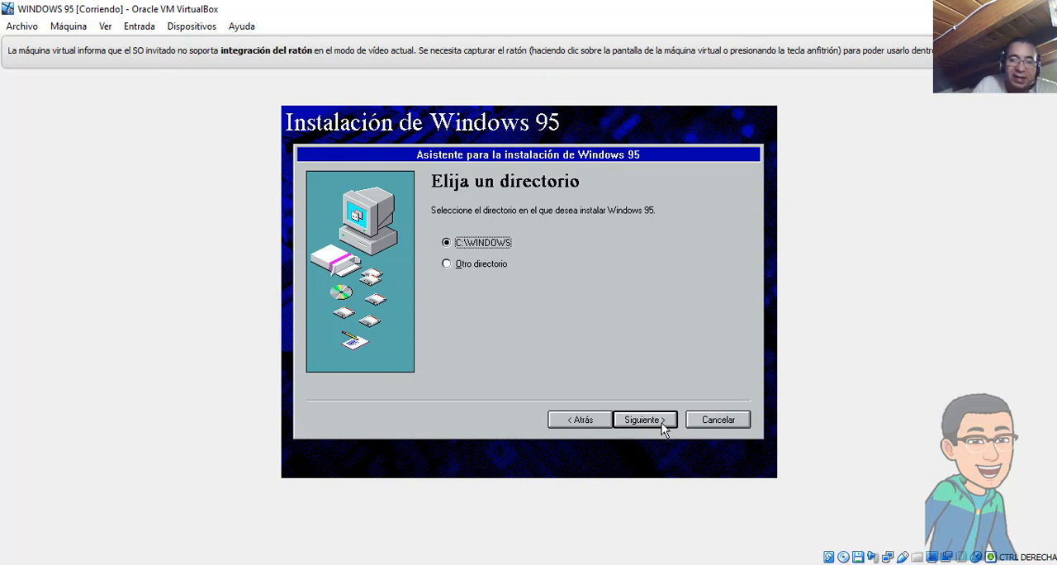
click(663, 427)
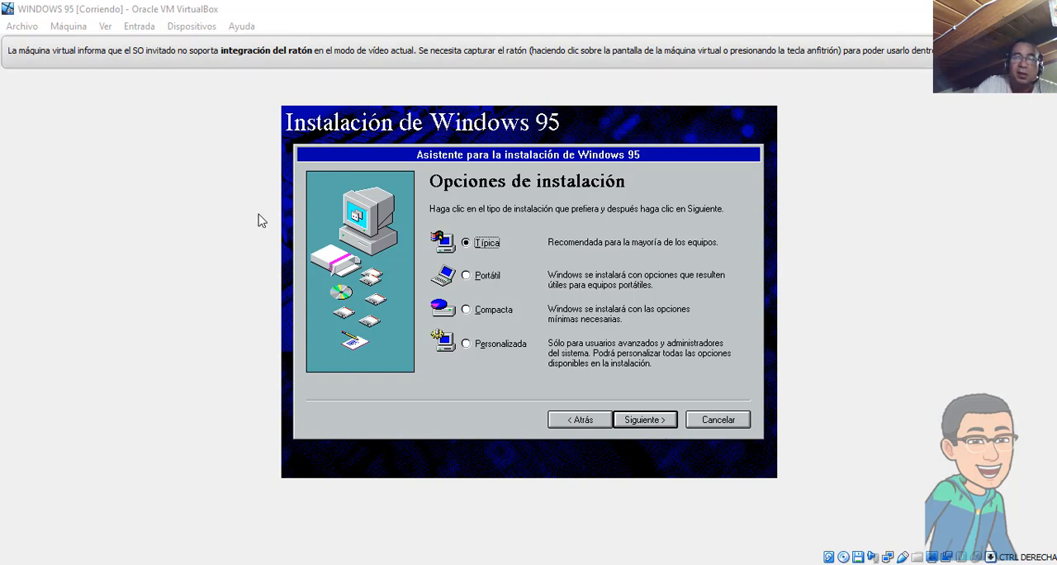
click(492, 249)
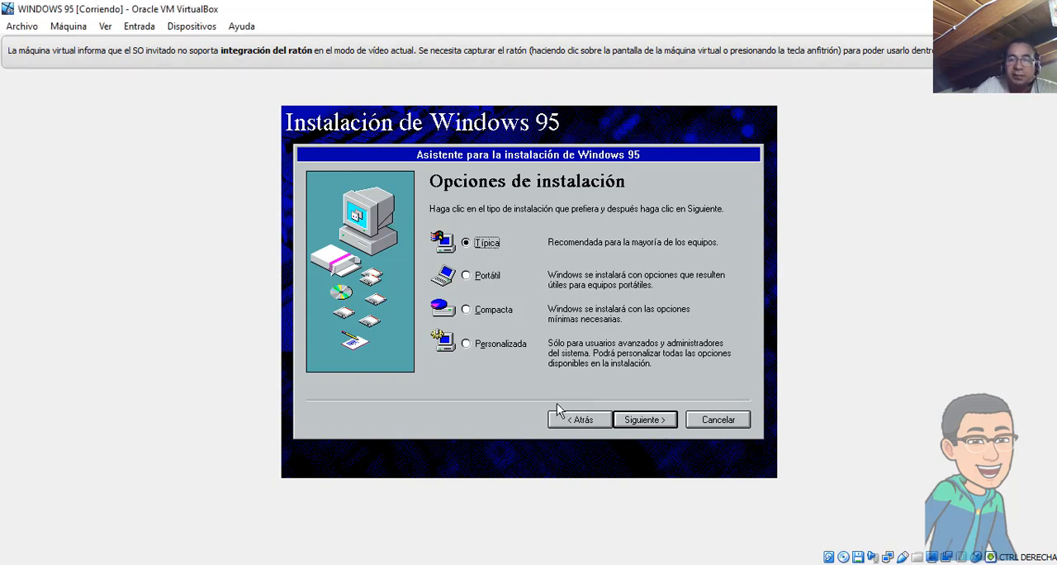
click(642, 421)
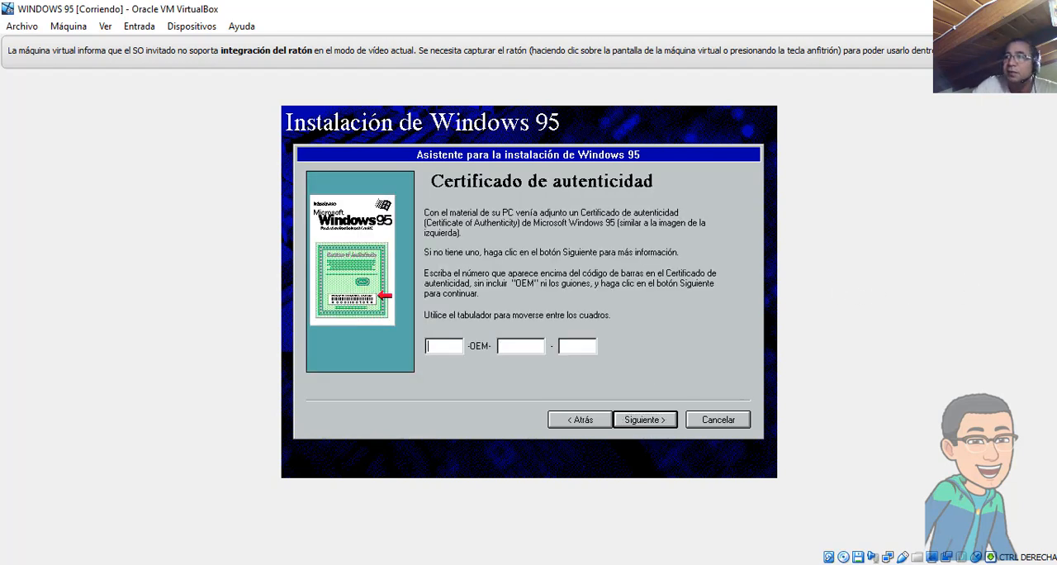
Switch to the Notepad instructions file, look up the installation serial and return to the VirtualBox machine.
key(Control_R)
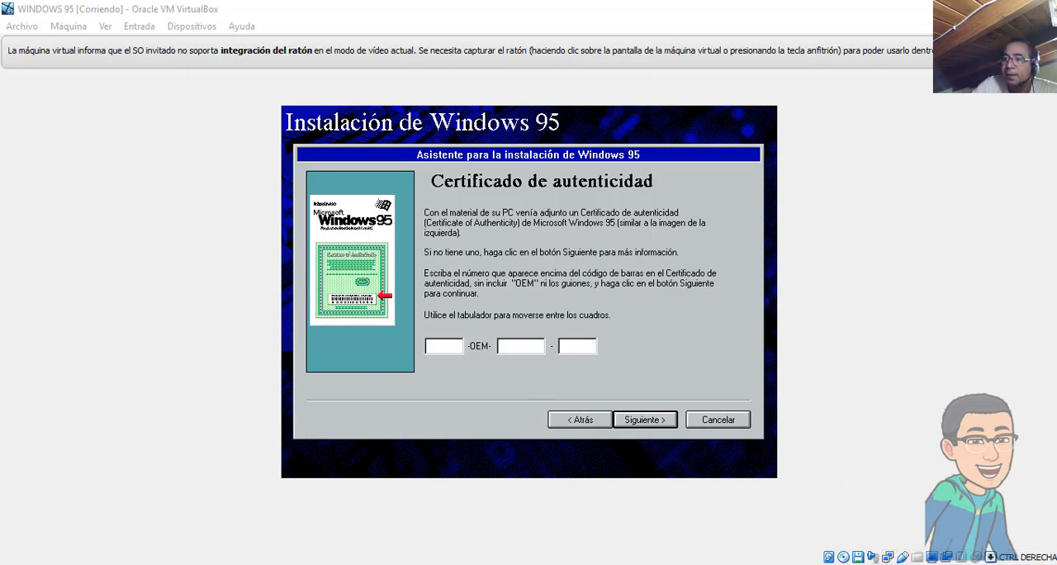
key(alt+Tab)
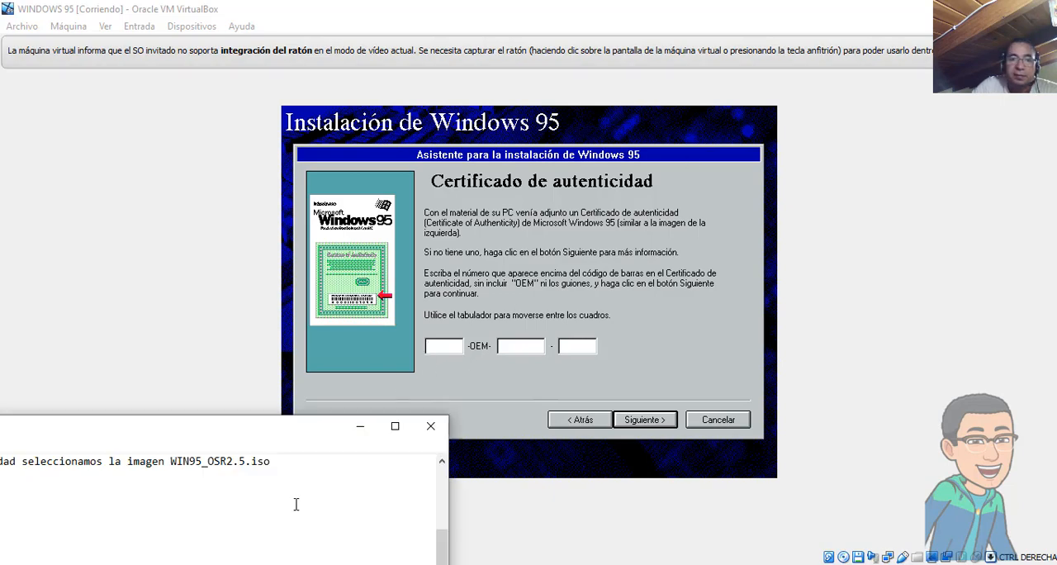
drag(139, 439, 611, 108)
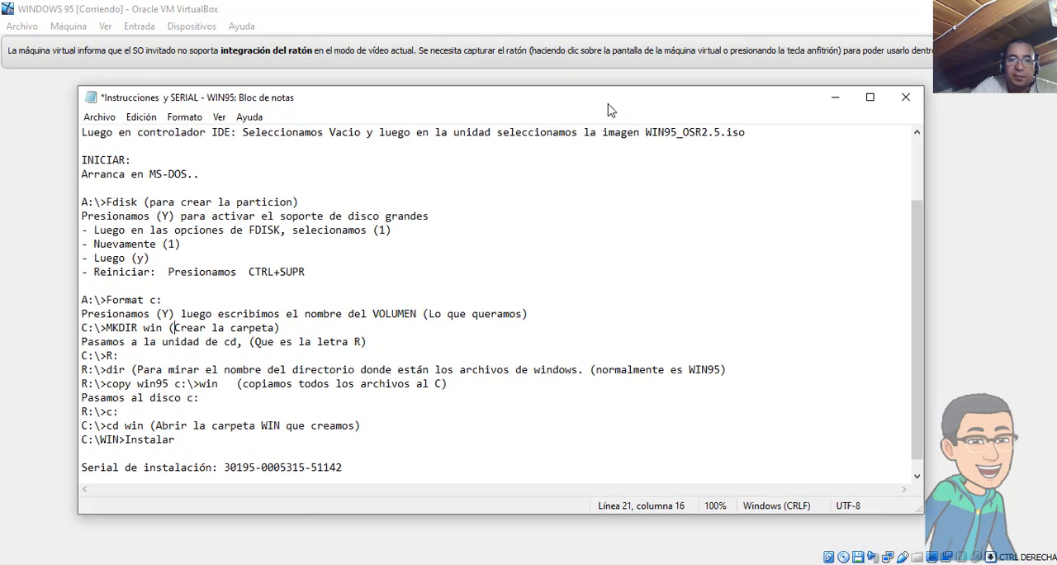
scroll(260, 364, down, 1)
click(236, 452)
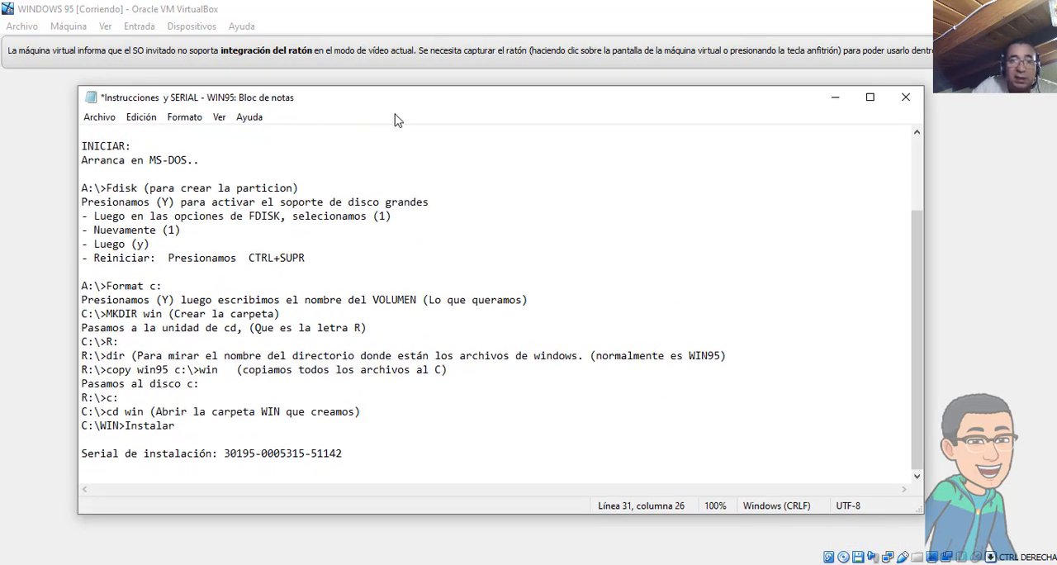
key(alt+Tab)
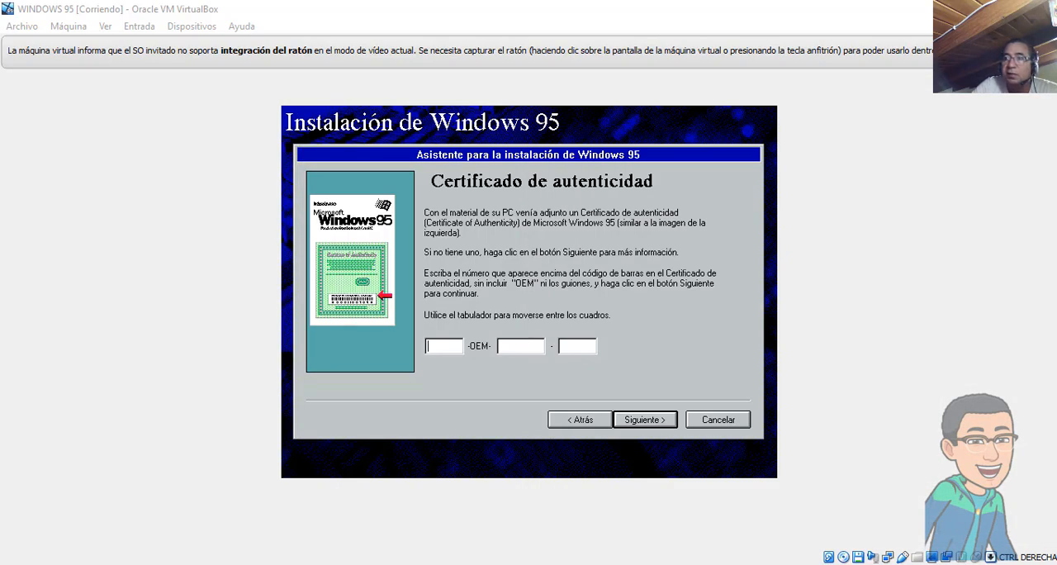
Enter the Windows 95 OEM serial number in the Certificado de autenticidad fields and continue.
click(453, 356)
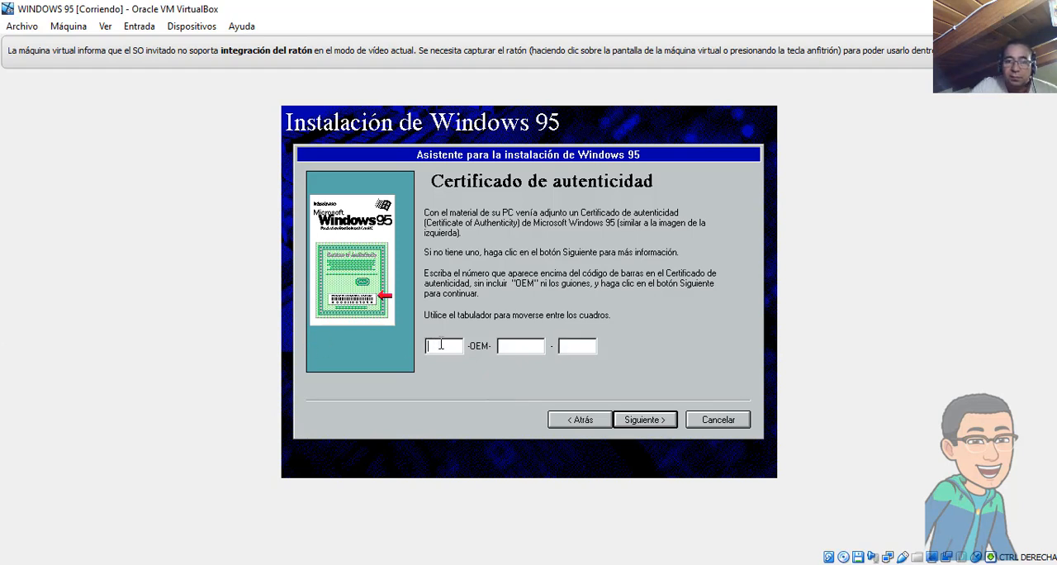
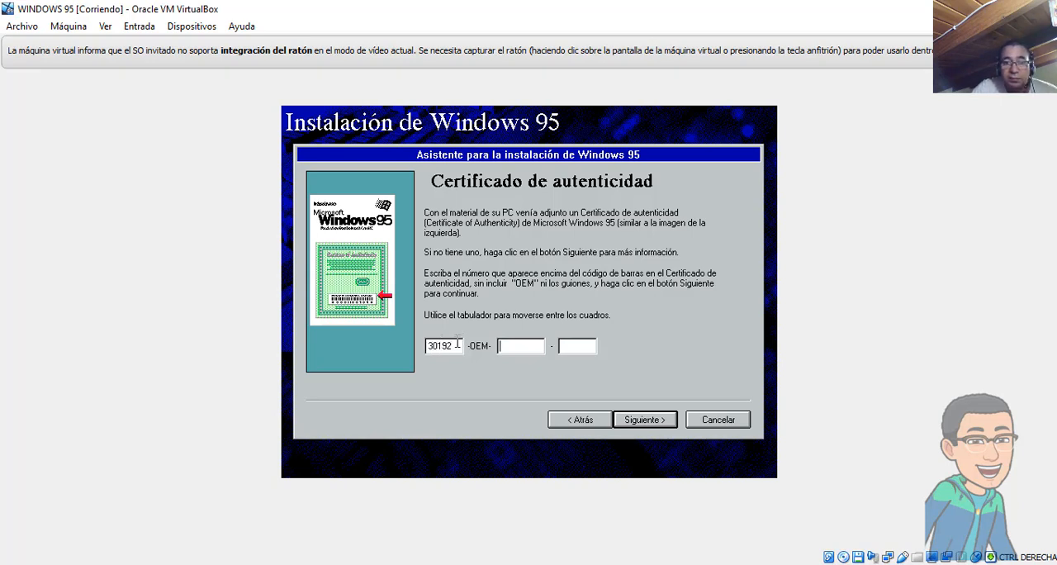
click(458, 345)
key(BackSpace)
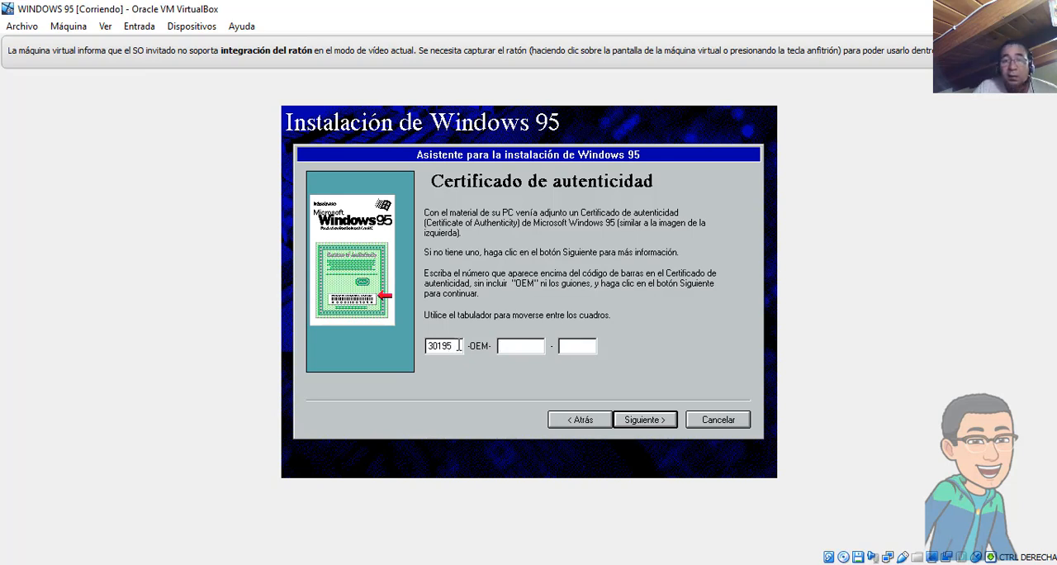
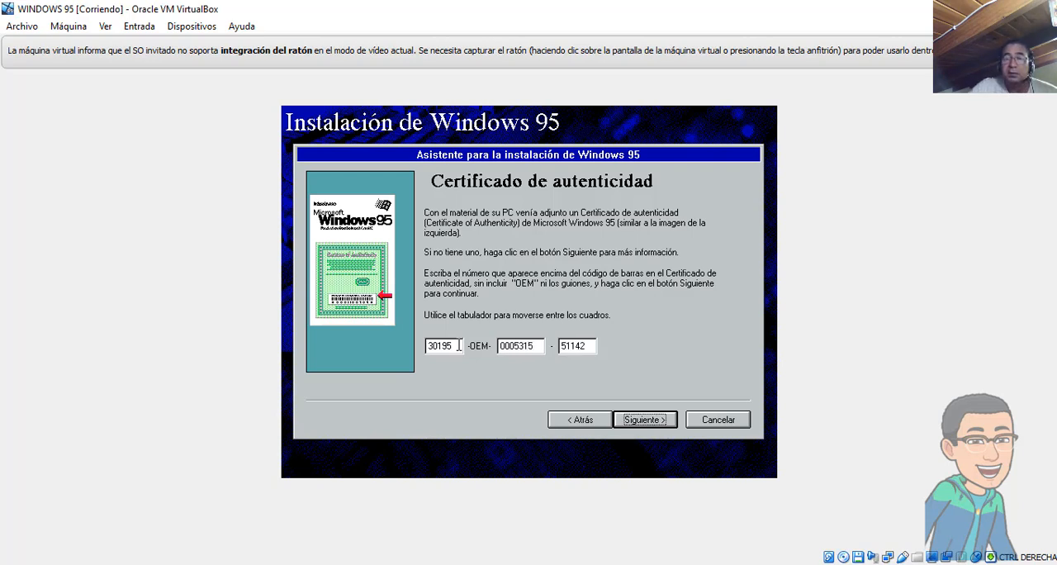
click(647, 423)
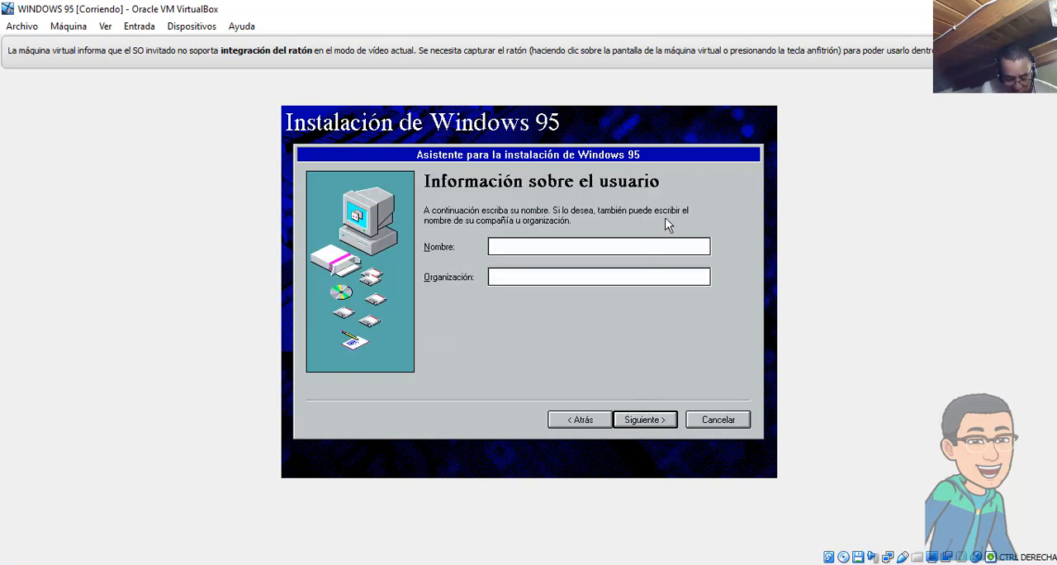
Fill in the user's name and enter PERSONAL-HOGAR as the organization.
text(VIDALES)
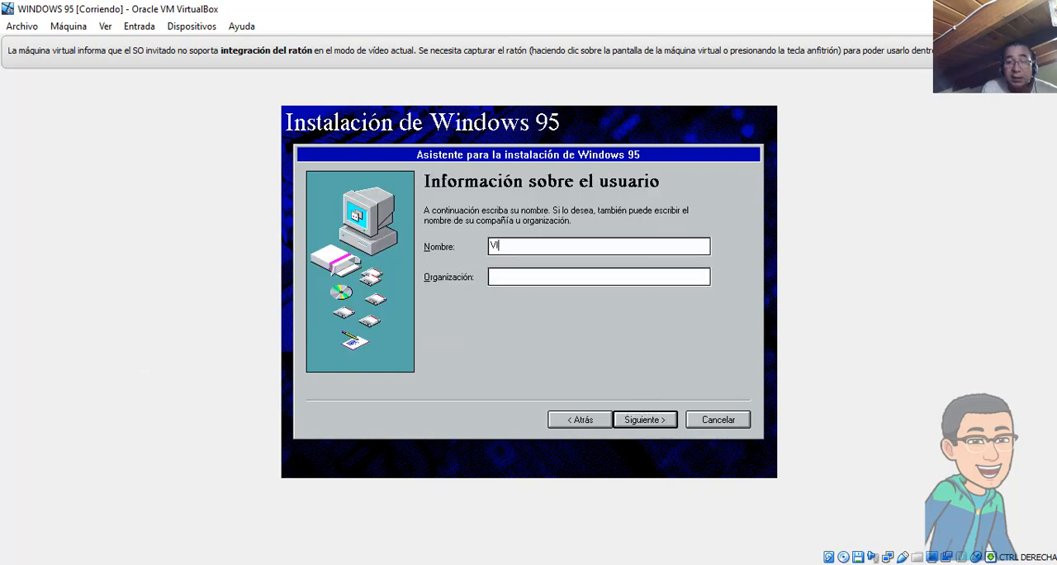
key(Tab)
text(PER)
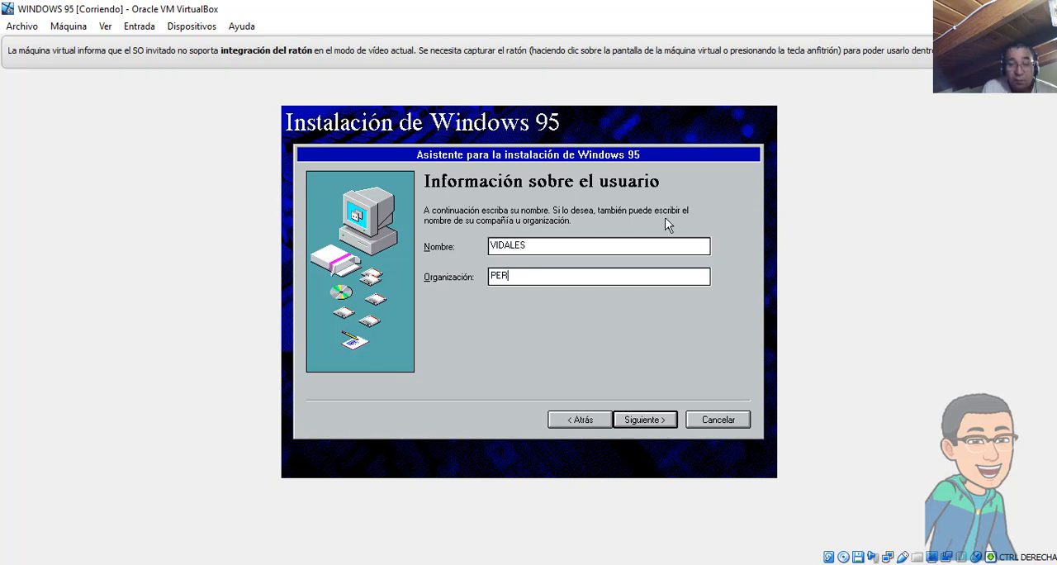
text(SONAL-HOGAR)
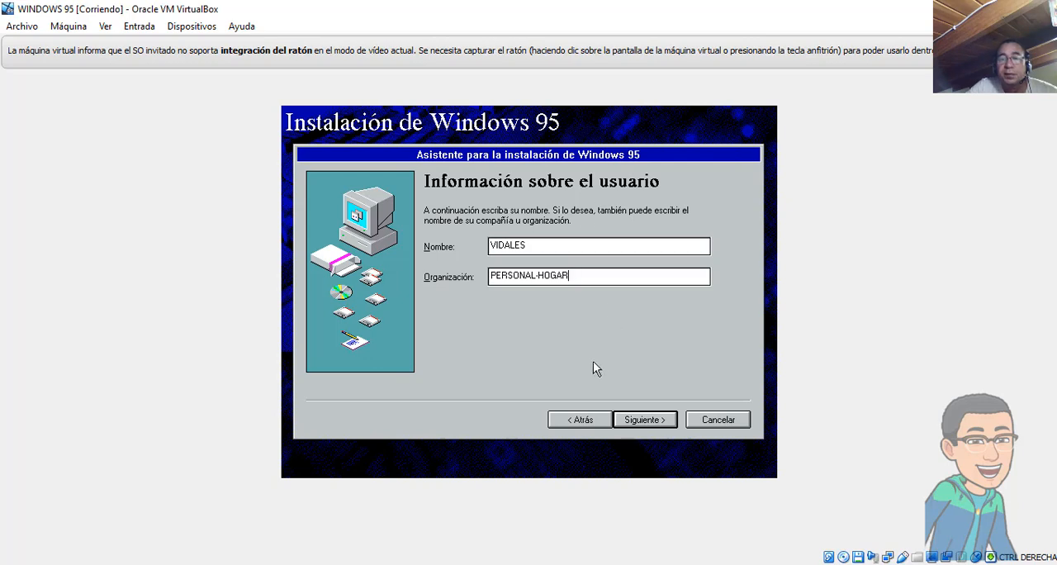
Accept the user information and include Adaptador de red and Tarjeta de captura de vídeo, sonido o MIDI in the hardware analysis.
click(641, 417)
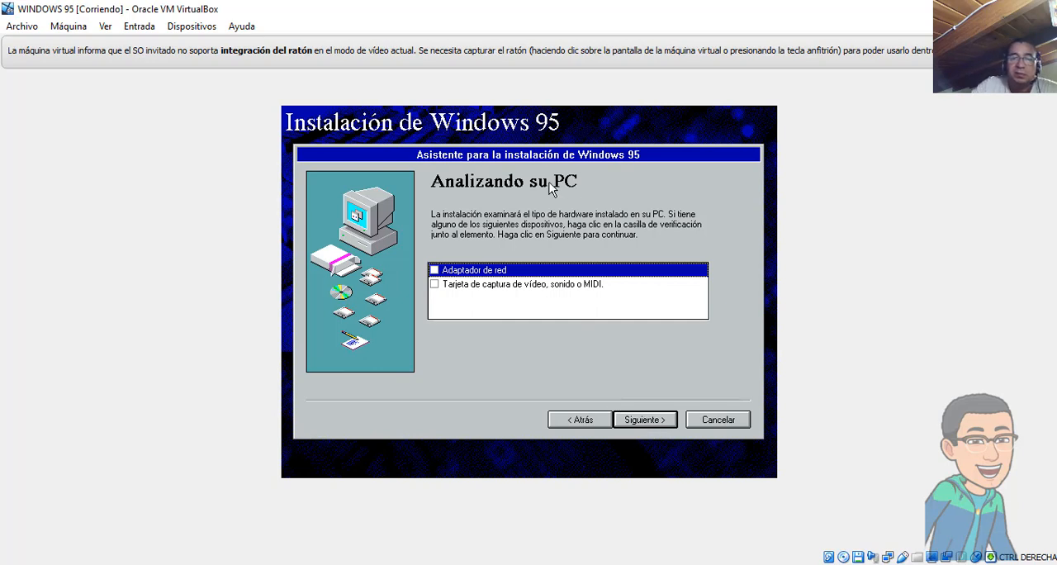
click(434, 270)
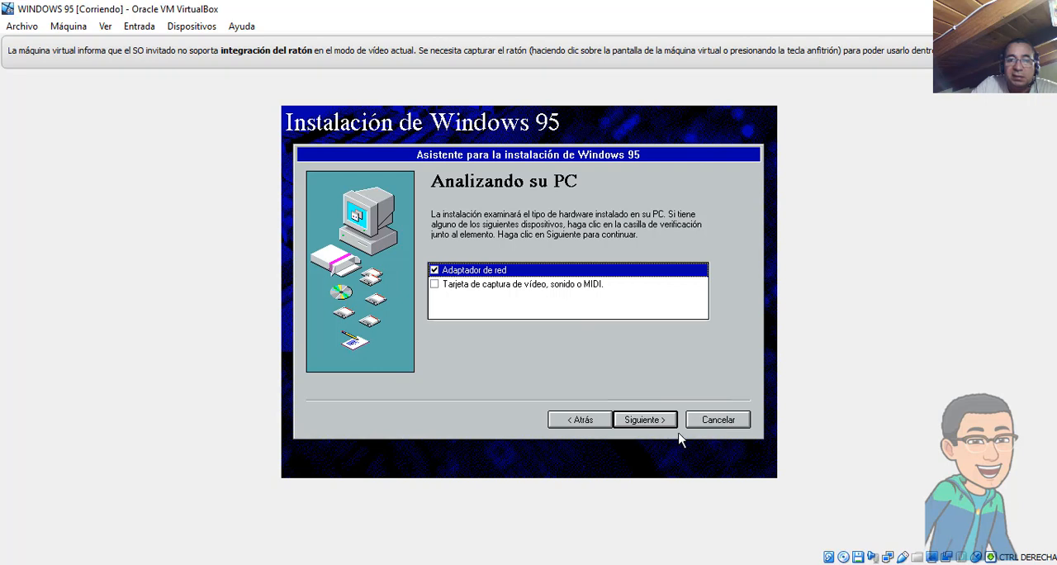
click(434, 284)
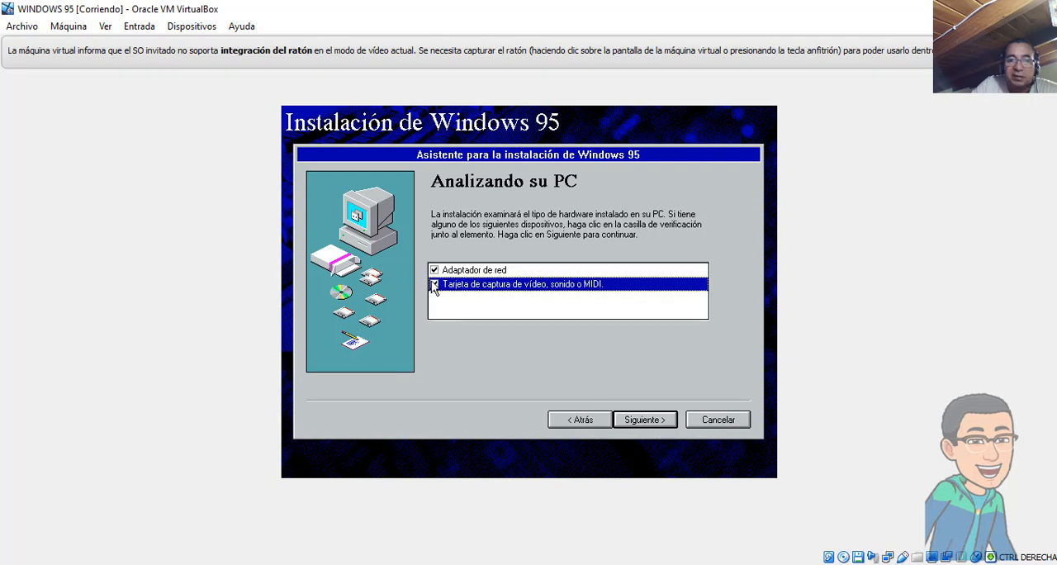
click(658, 423)
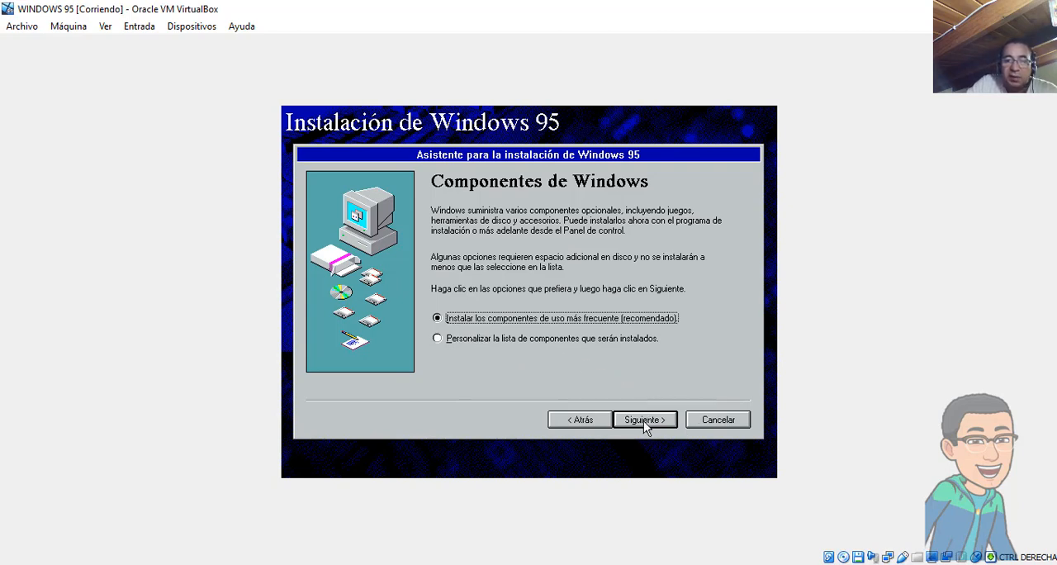
Review the customizable component list, including the details of Comunicaciones, and return to the Componentes de Windows page.
click(535, 337)
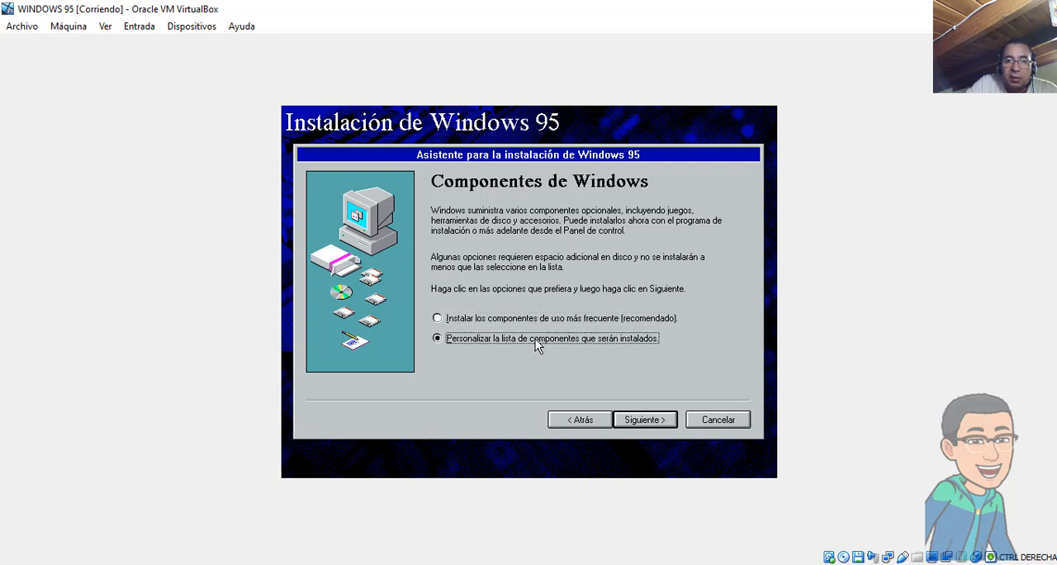
click(670, 422)
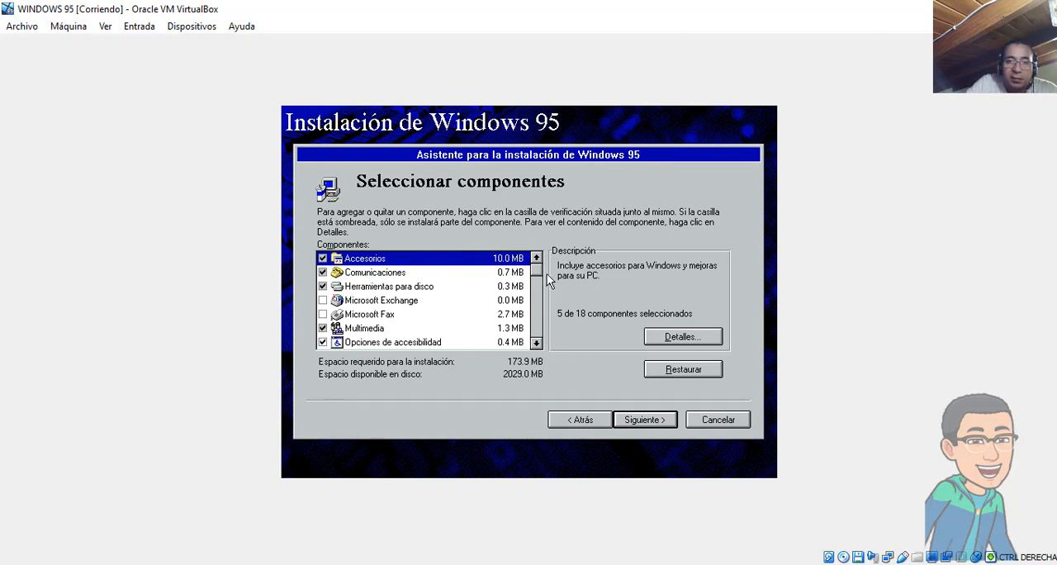
click(536, 342)
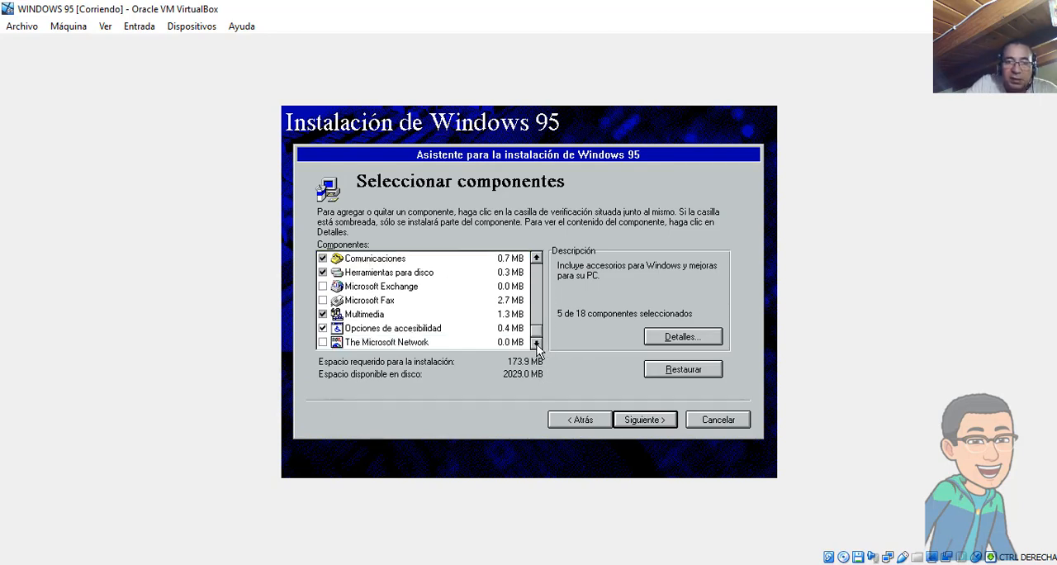
click(536, 258)
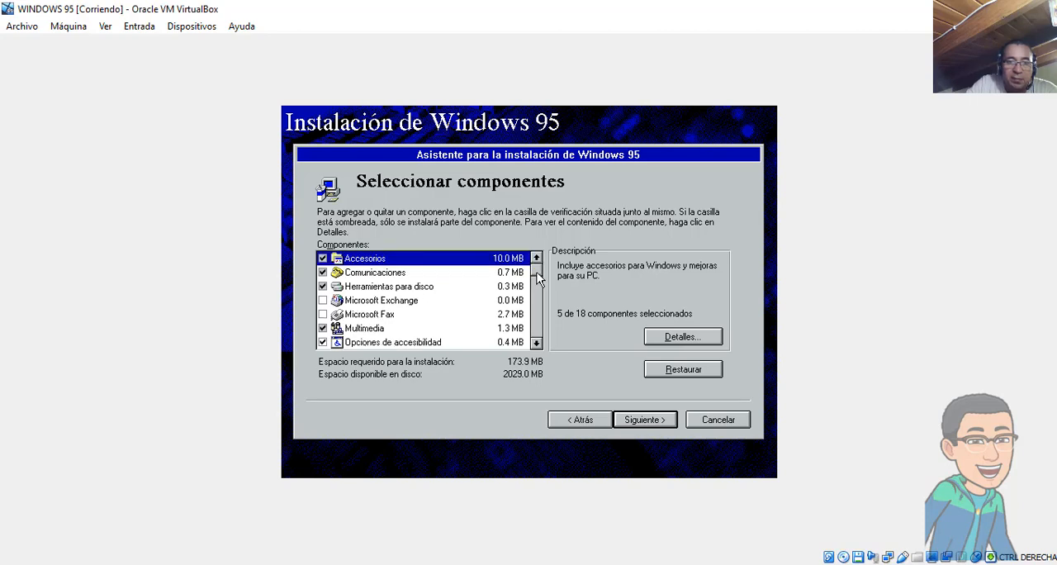
click(382, 275)
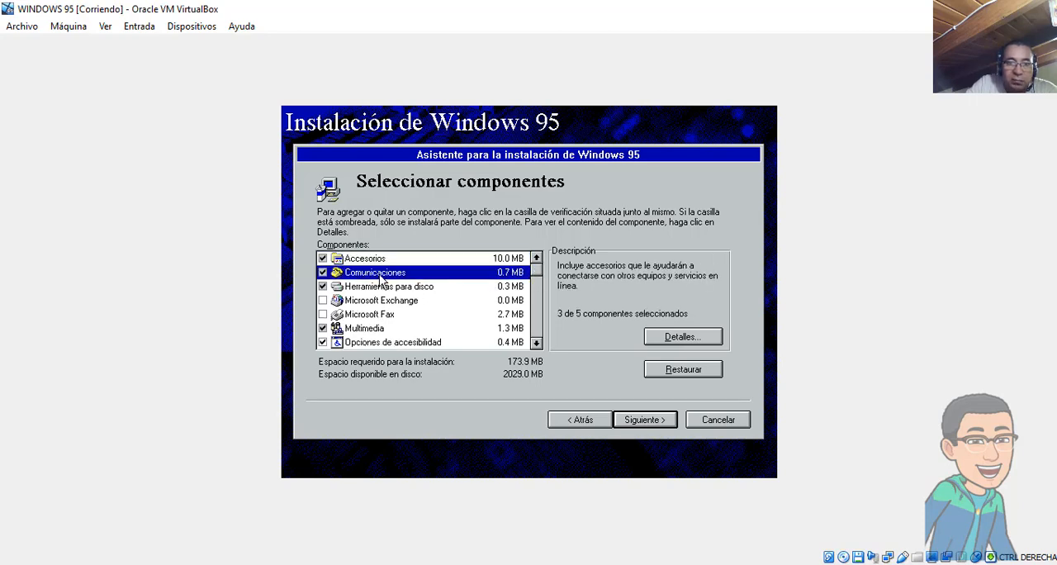
click(688, 338)
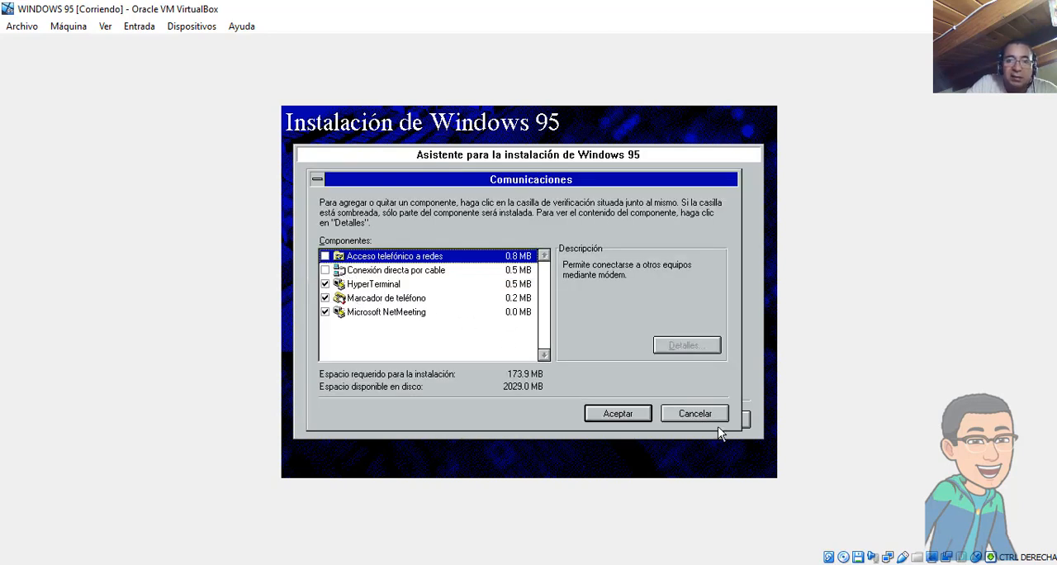
click(706, 414)
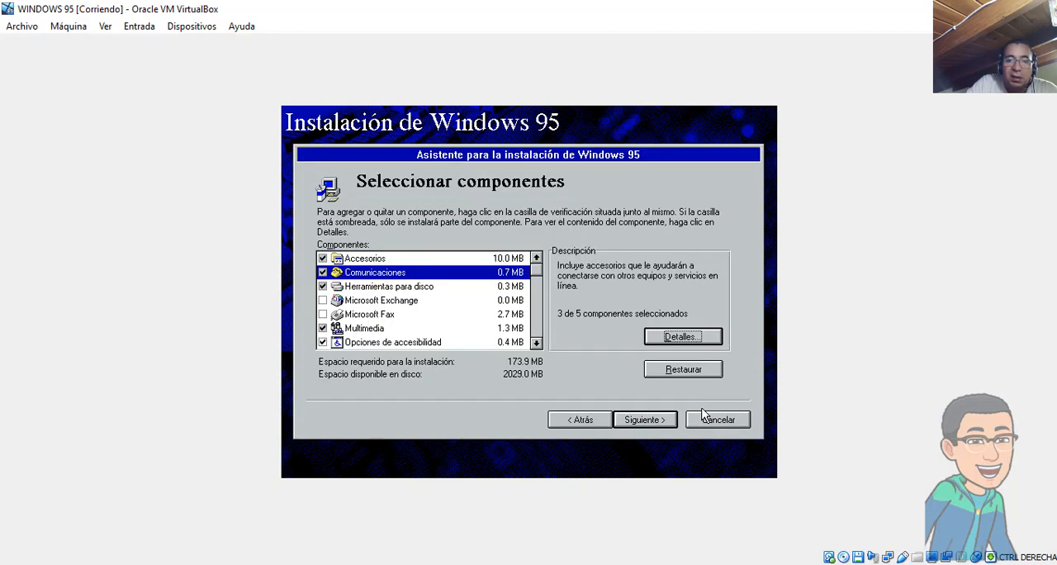
click(569, 421)
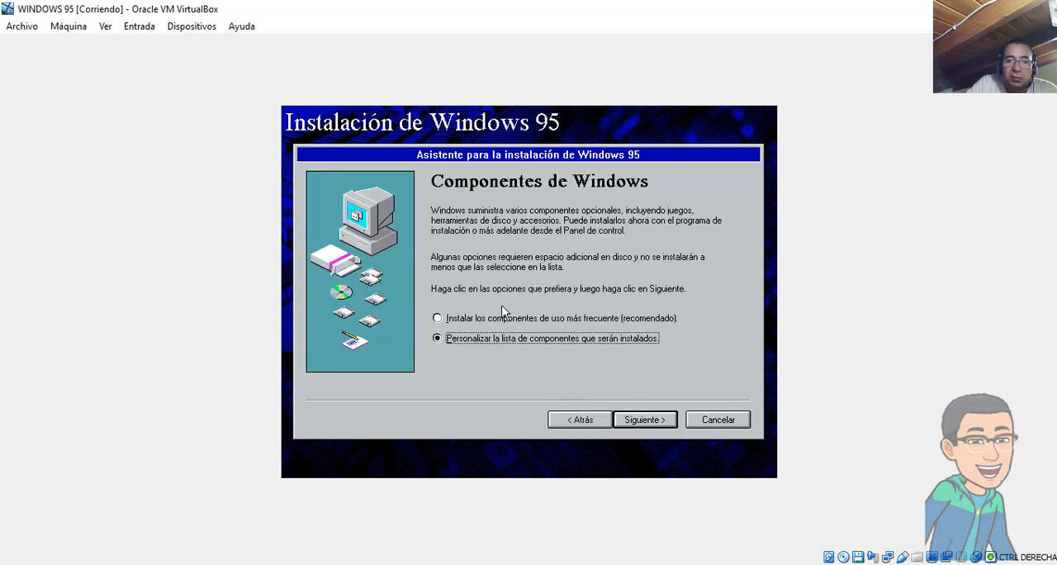
Choose to install the most frequently used components and not to create a startup disk.
click(498, 317)
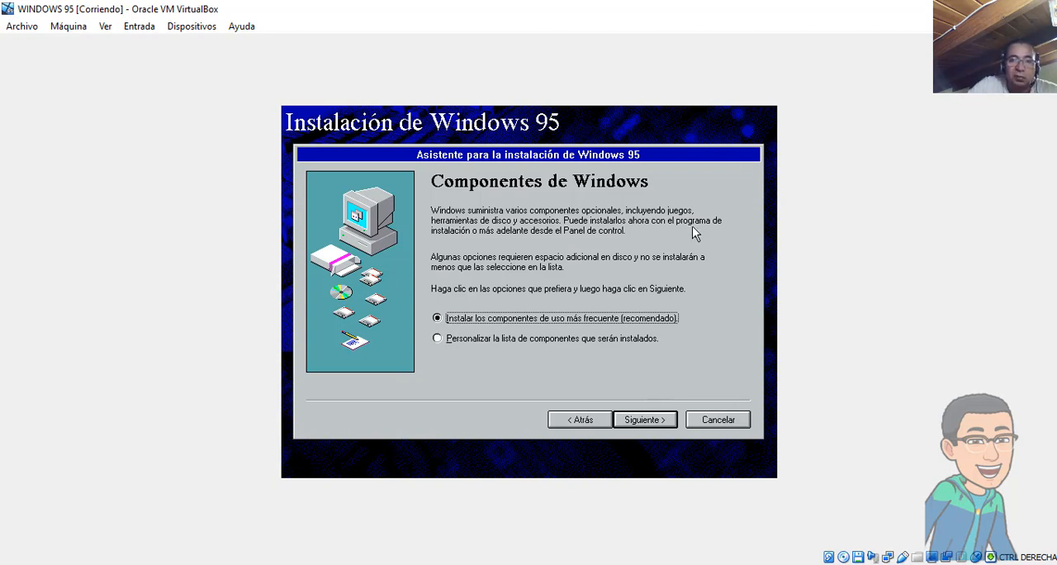
click(553, 325)
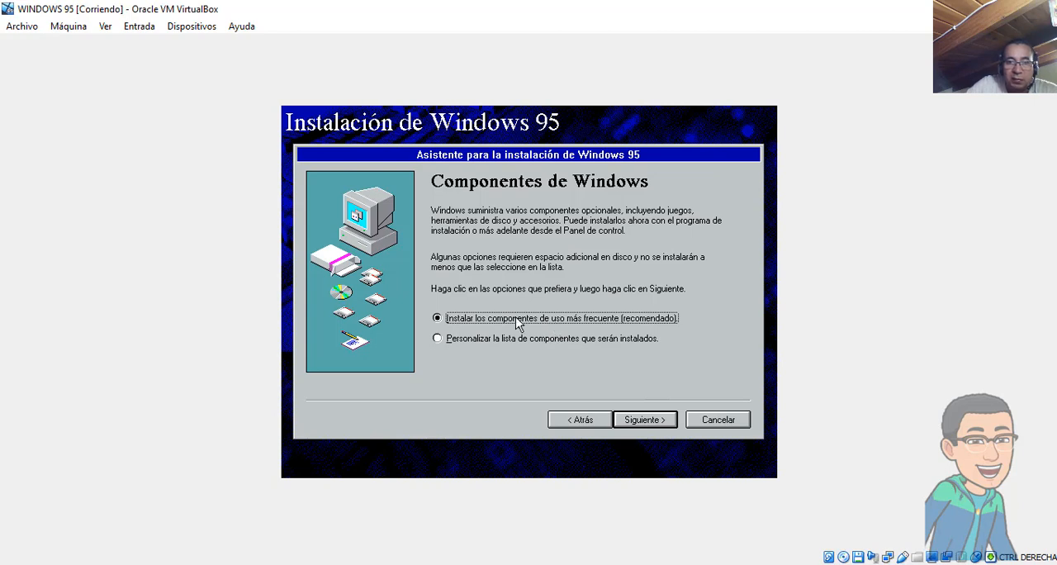
click(644, 420)
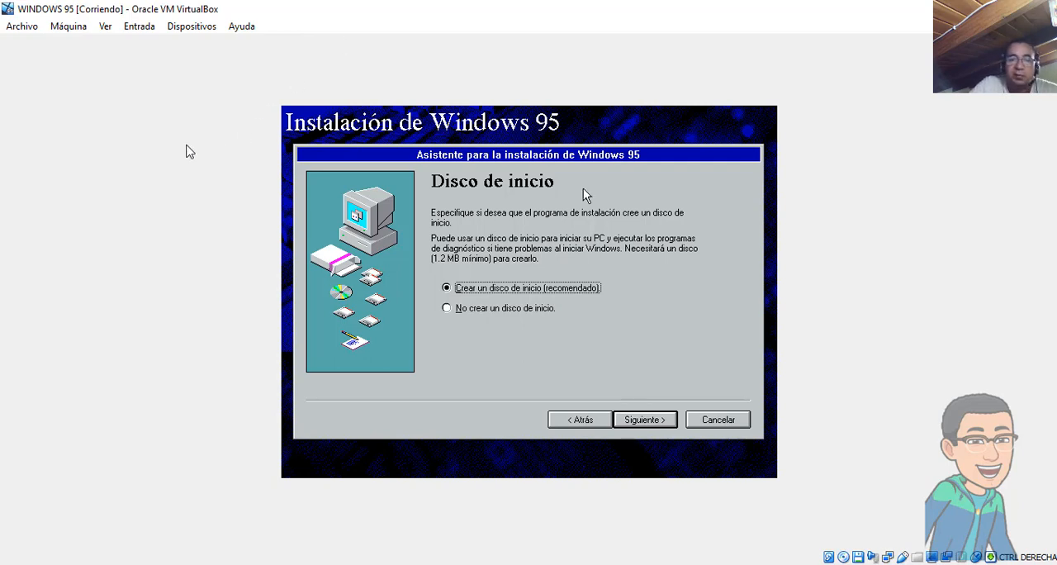
click(505, 309)
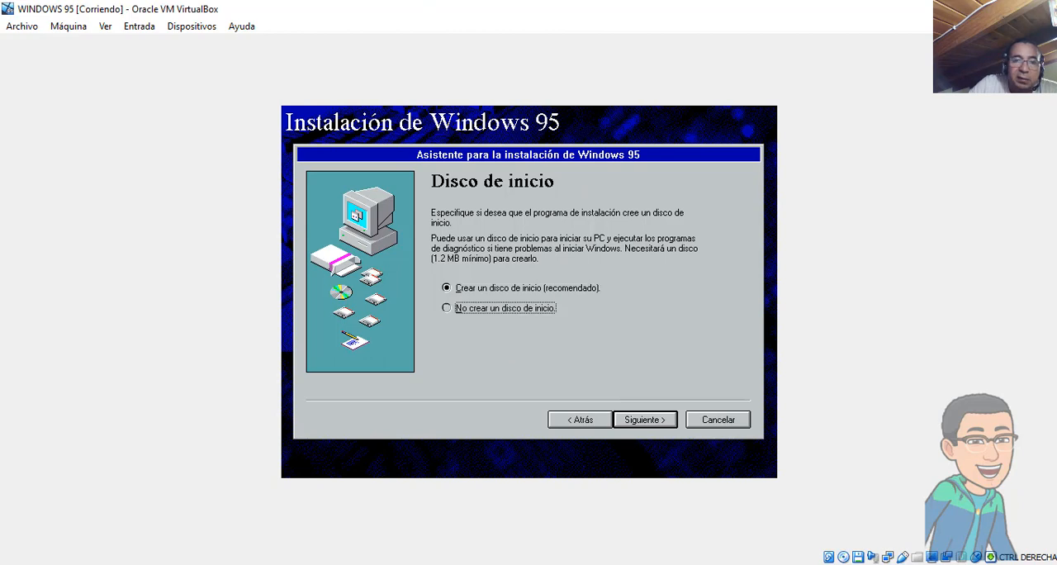
click(649, 424)
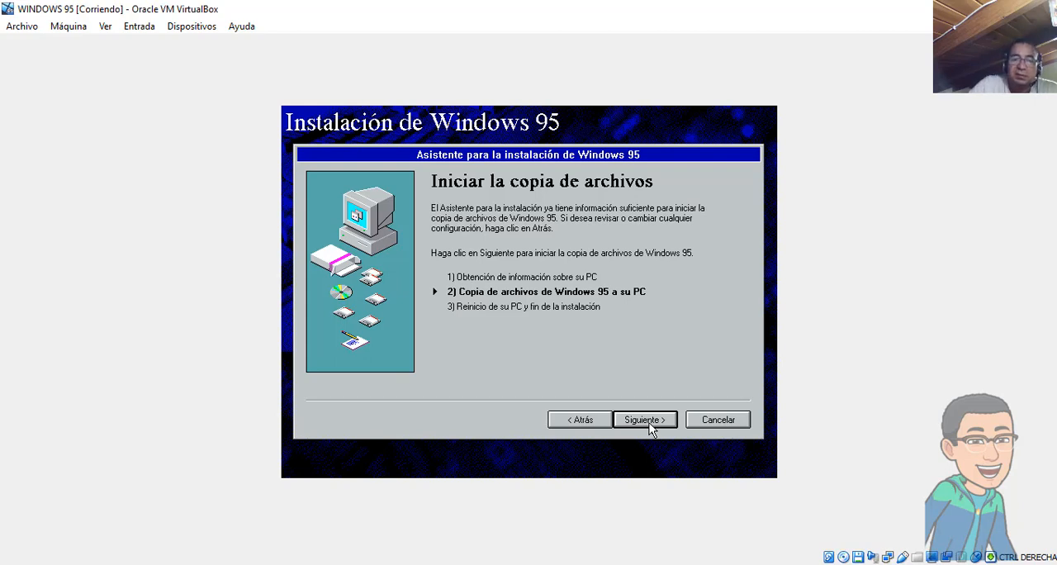
Start copying the Windows 95 files and finish the installation wizard.
click(641, 423)
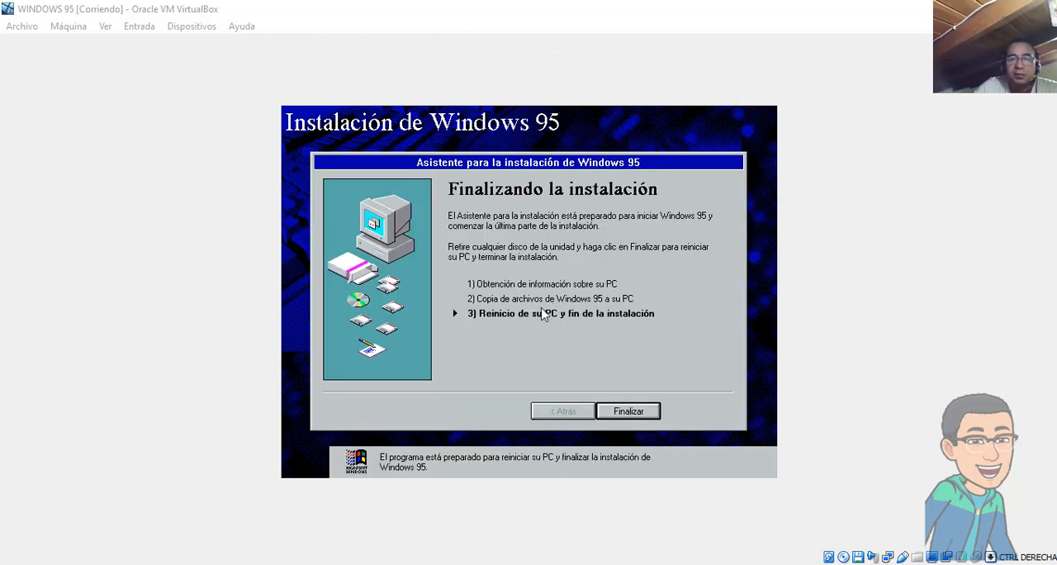
click(629, 411)
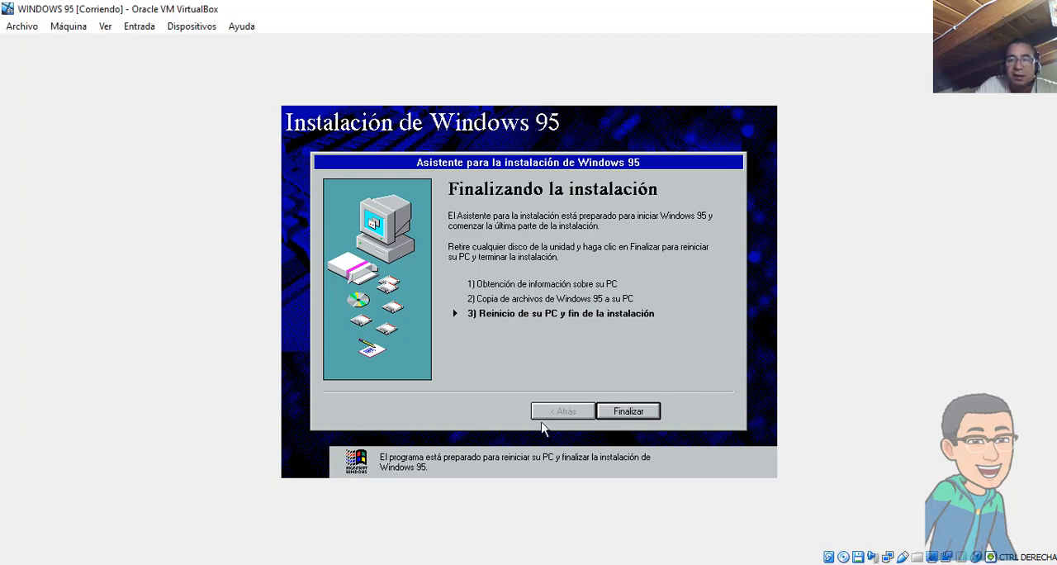
click(650, 411)
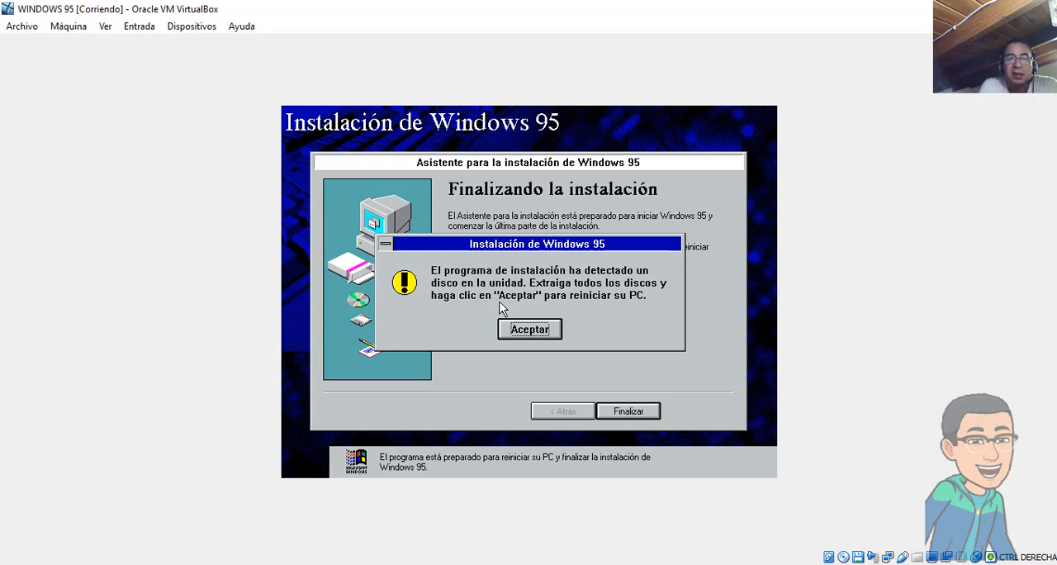
Remove the Windows95b.img floppy and the optical disc image from the virtual drives and restart the PC.
click(185, 27)
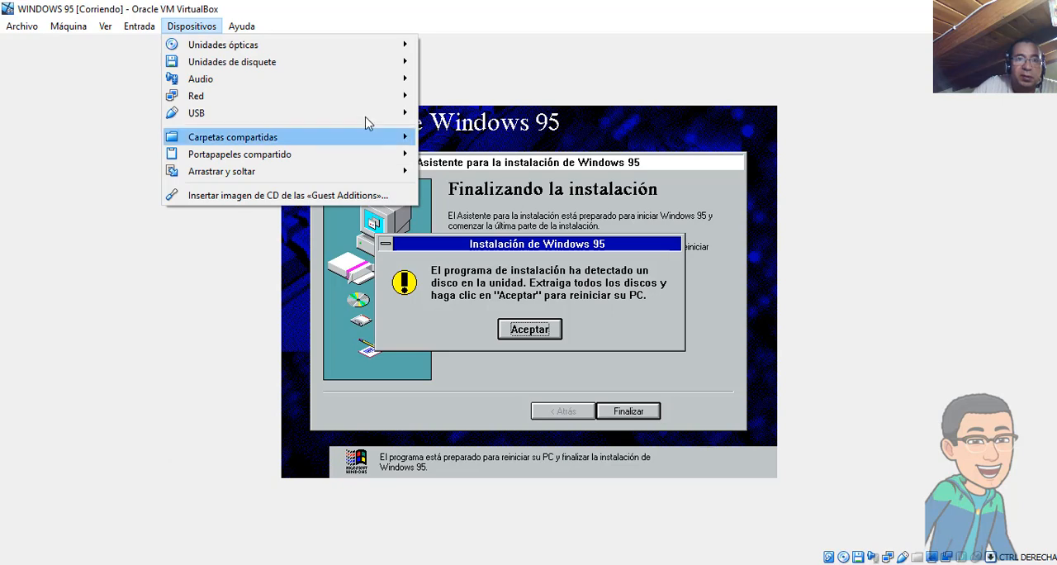
mouse_move(328, 64)
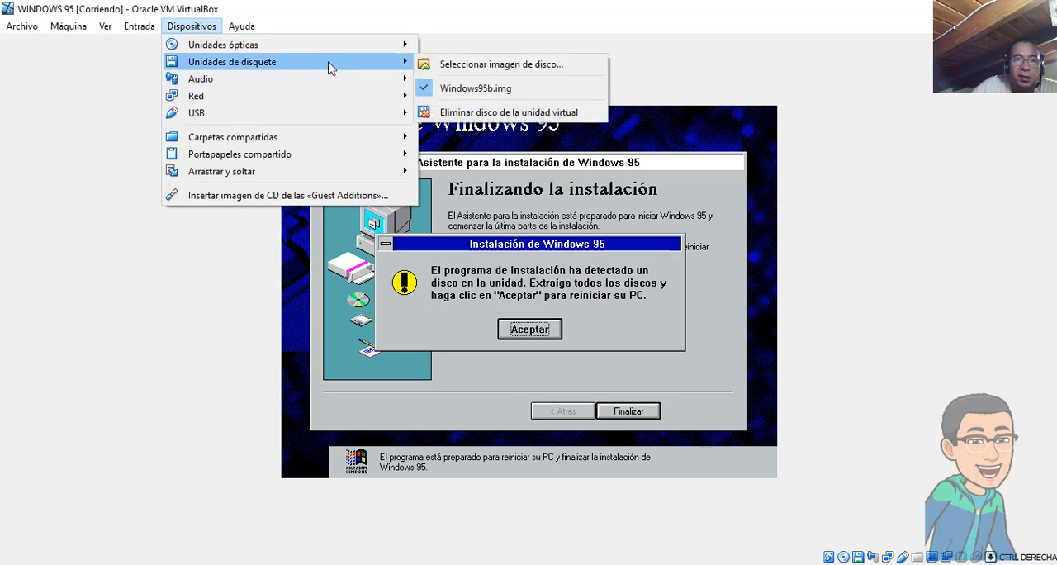
click(470, 111)
click(215, 27)
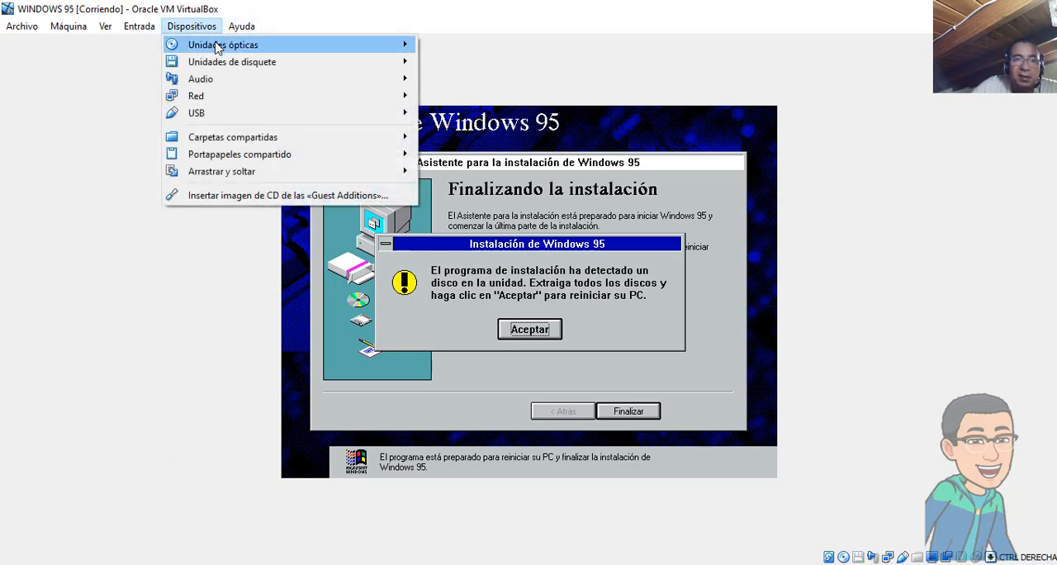
mouse_move(217, 46)
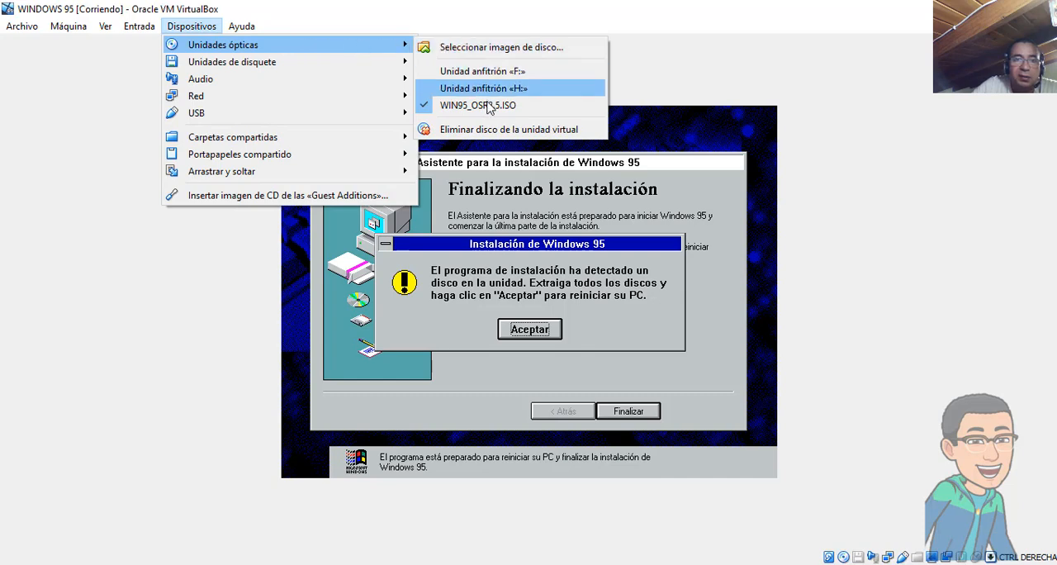
click(491, 129)
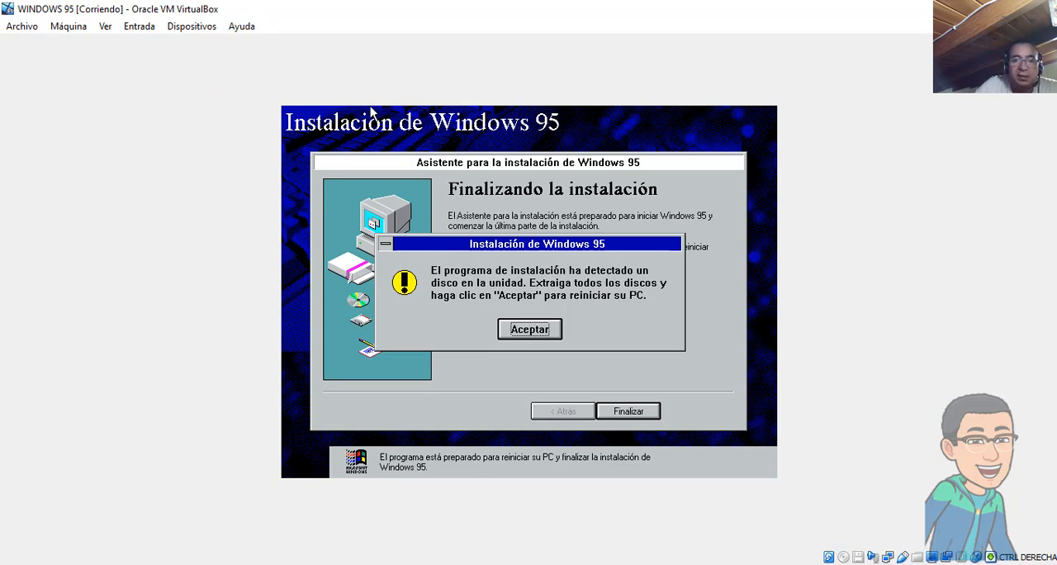
click(529, 329)
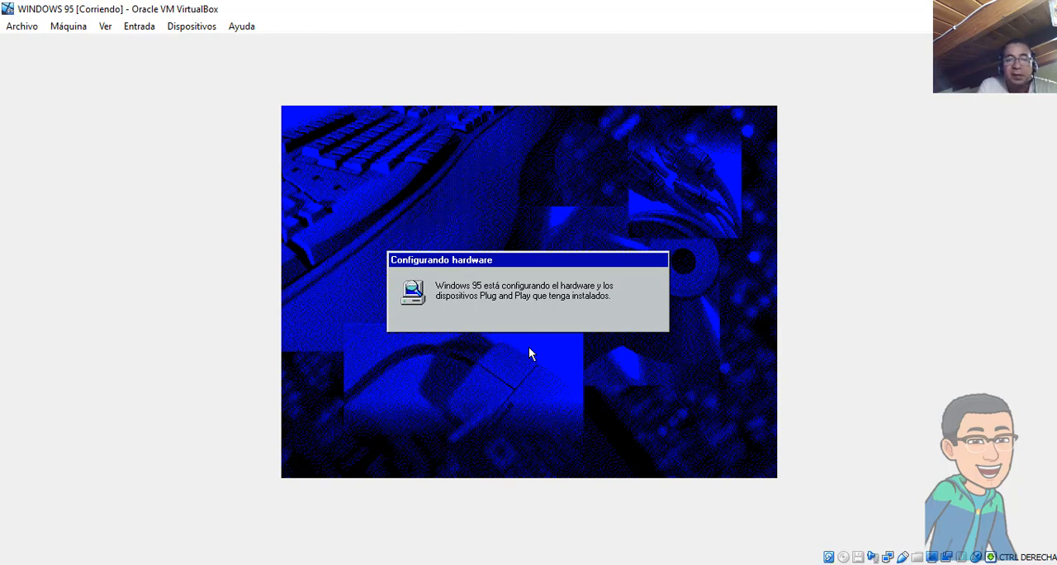
key(Control_R)
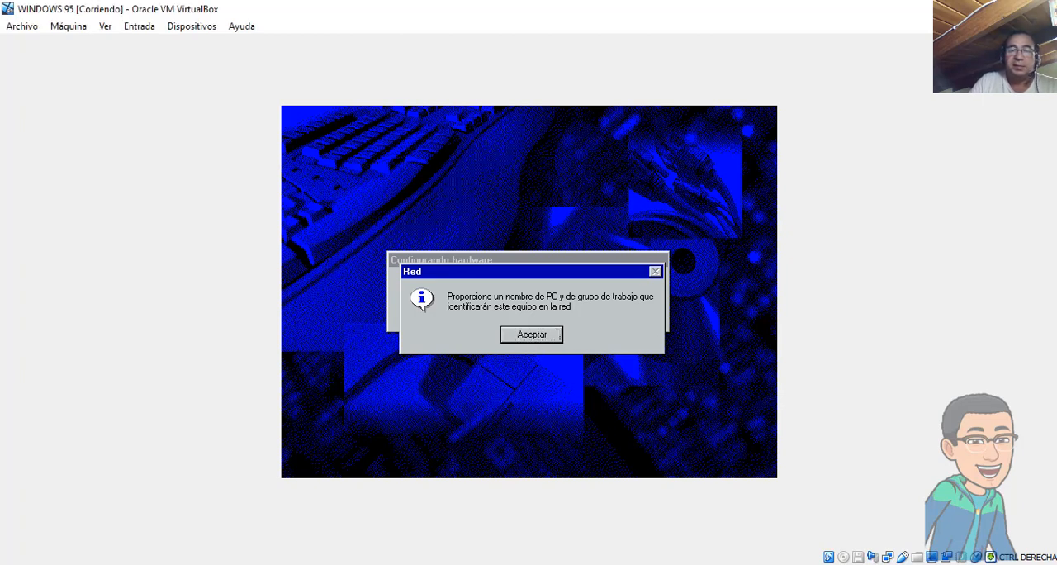
Accept the network notice and enter the user's hyphenated full name in capitals as the PC name.
click(539, 330)
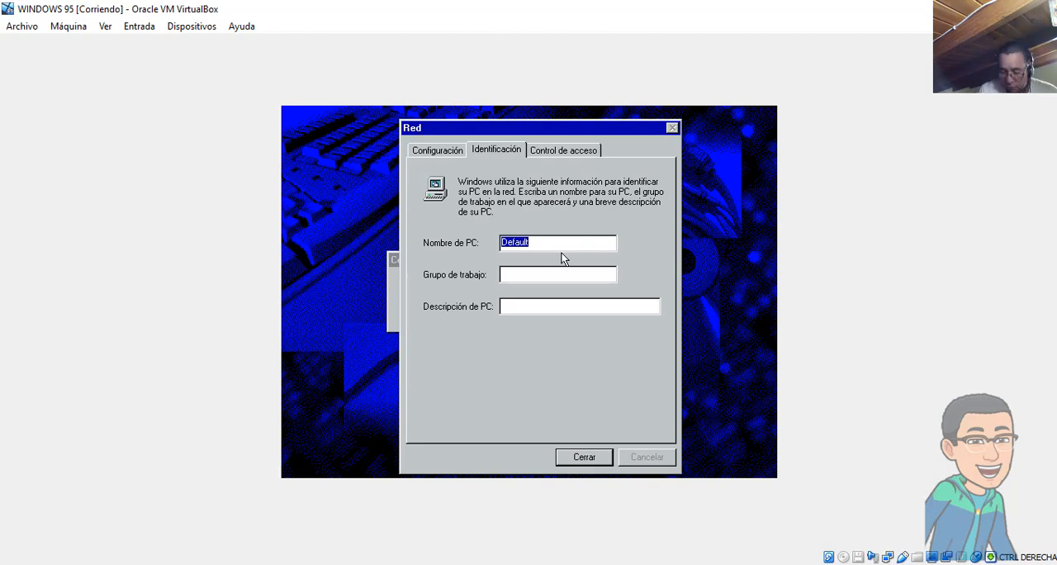
text(oscar)
key(BackSpace)
key(BackSpace)
key(BackSpace)
key(BackSpace)
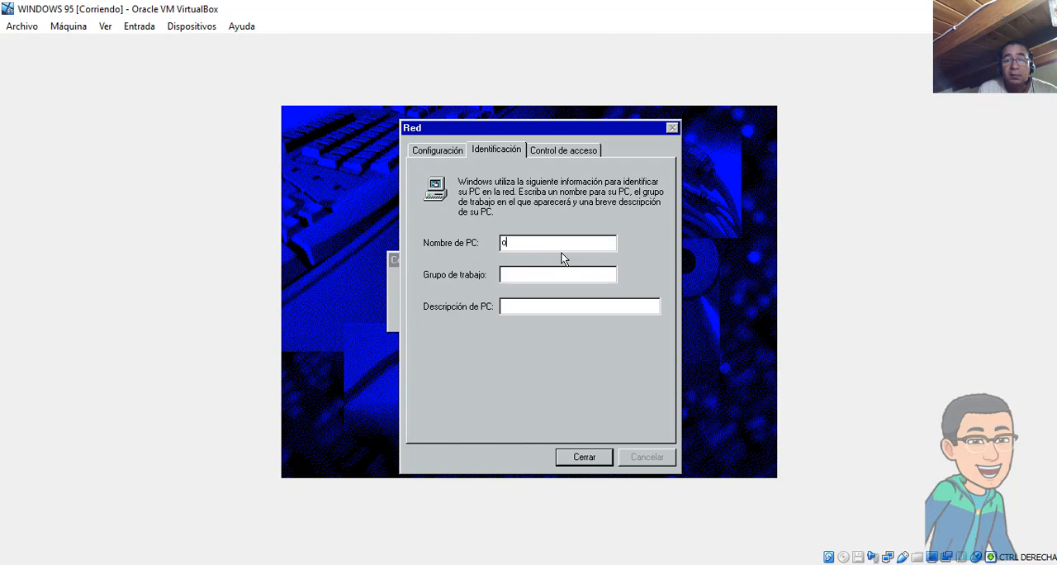
key(BackSpace)
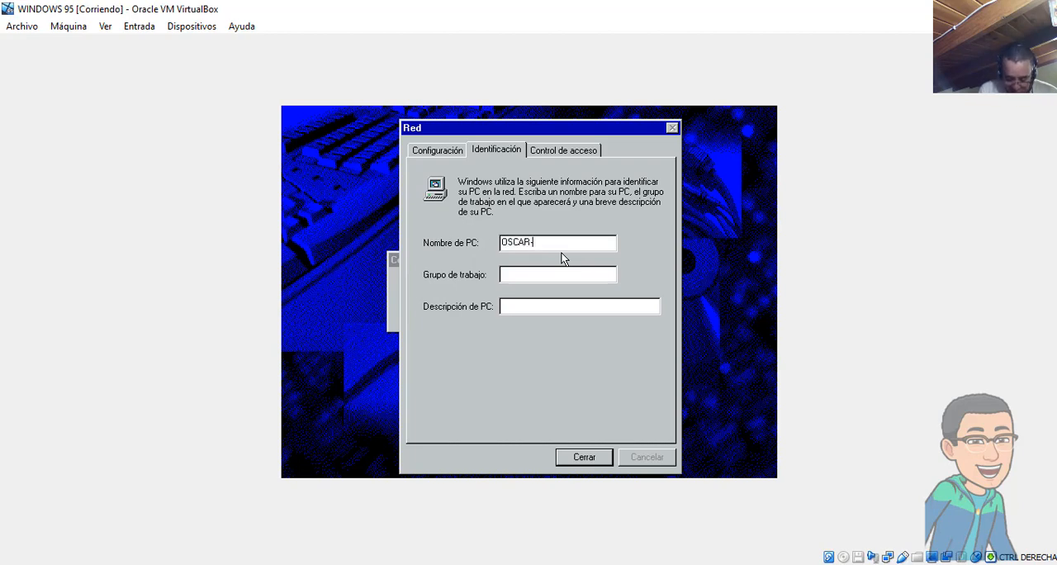
key(Tab)
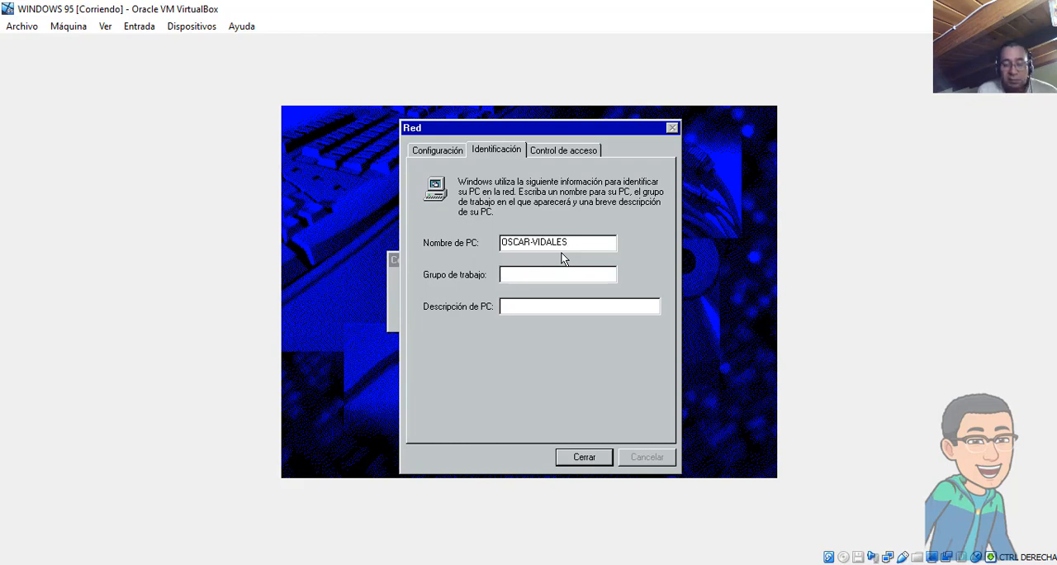
Set the workgroup to familia and the PC description to equipo familiar, and save the network identification.
text(familia)
key(Tab)
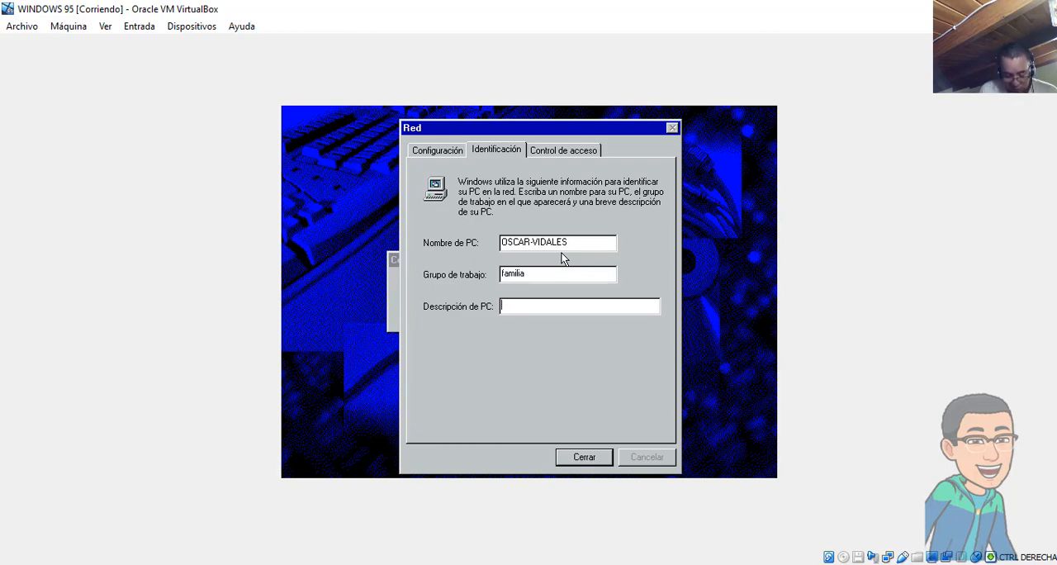
text(equipo fa)
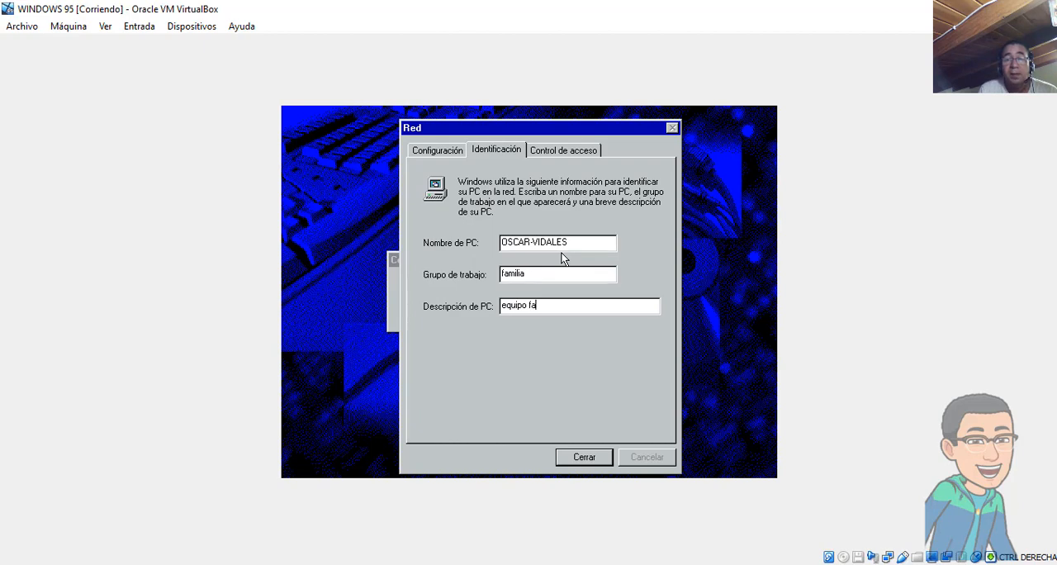
text(miliar)
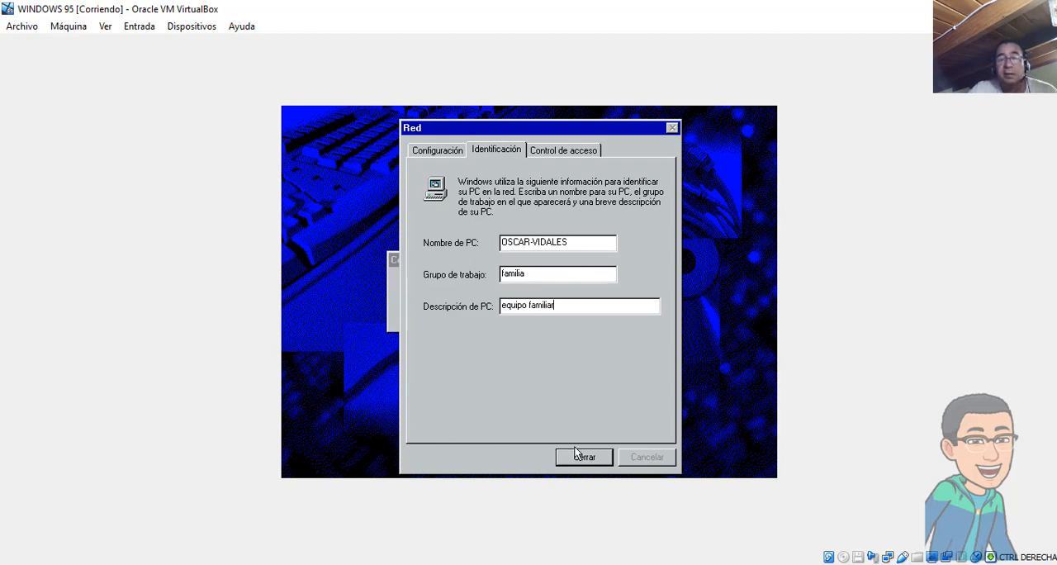
click(579, 456)
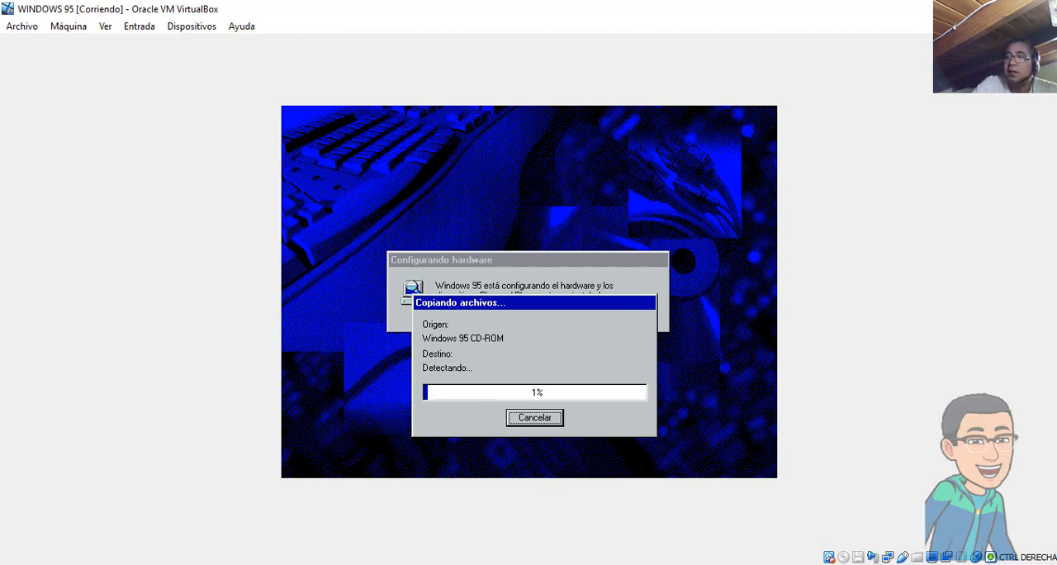
Set the time zone to (GMT-05:00) Bogotá, Lima, check the date and time, and save the settings.
key(Control_R)
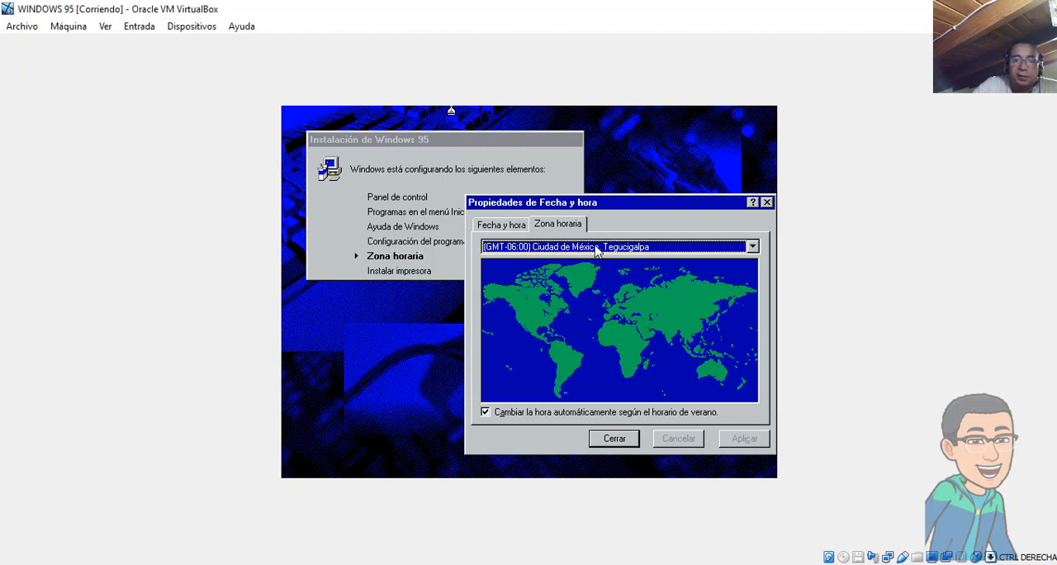
click(751, 246)
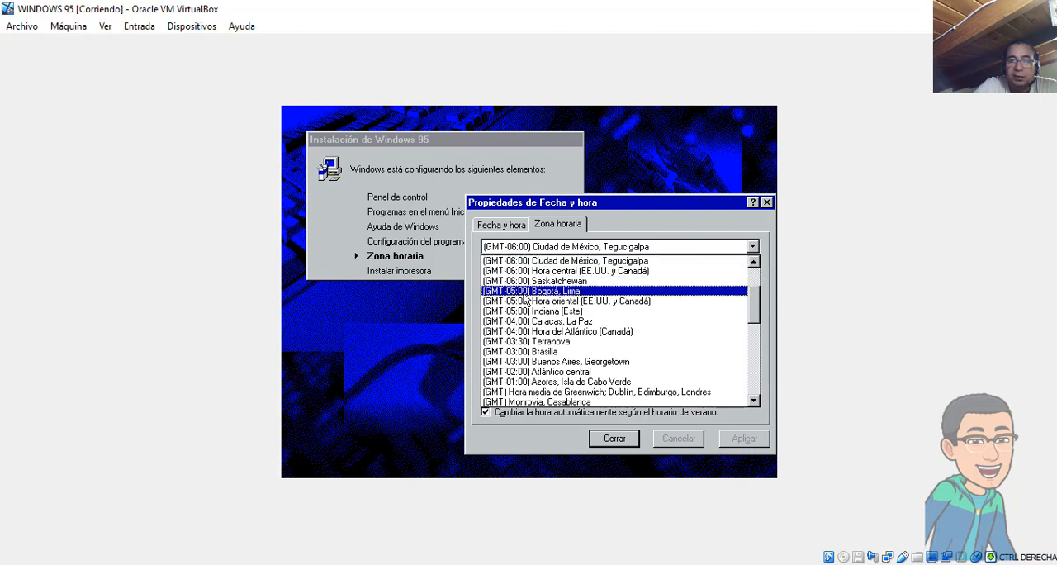
click(559, 291)
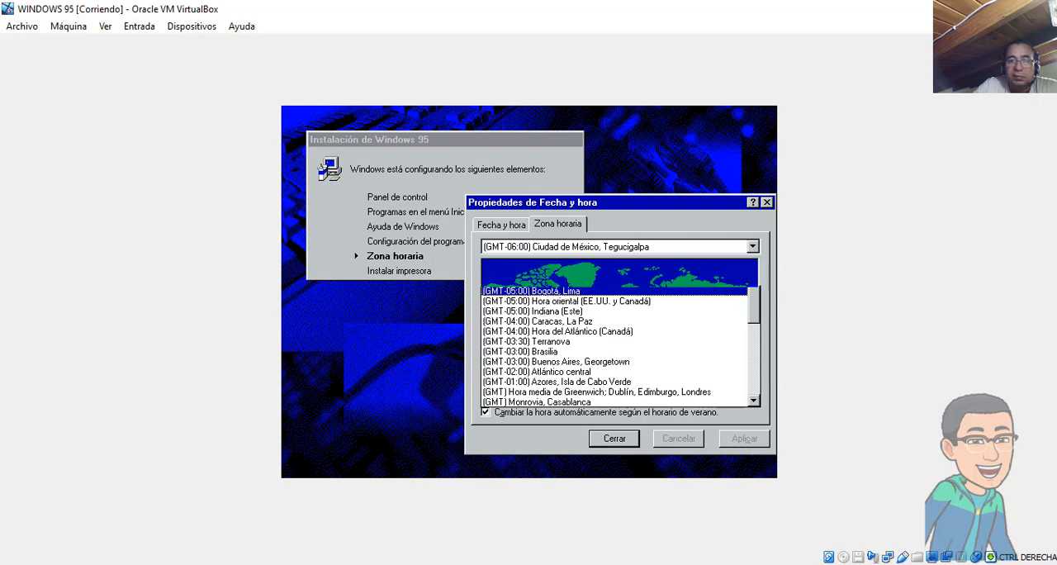
click(497, 226)
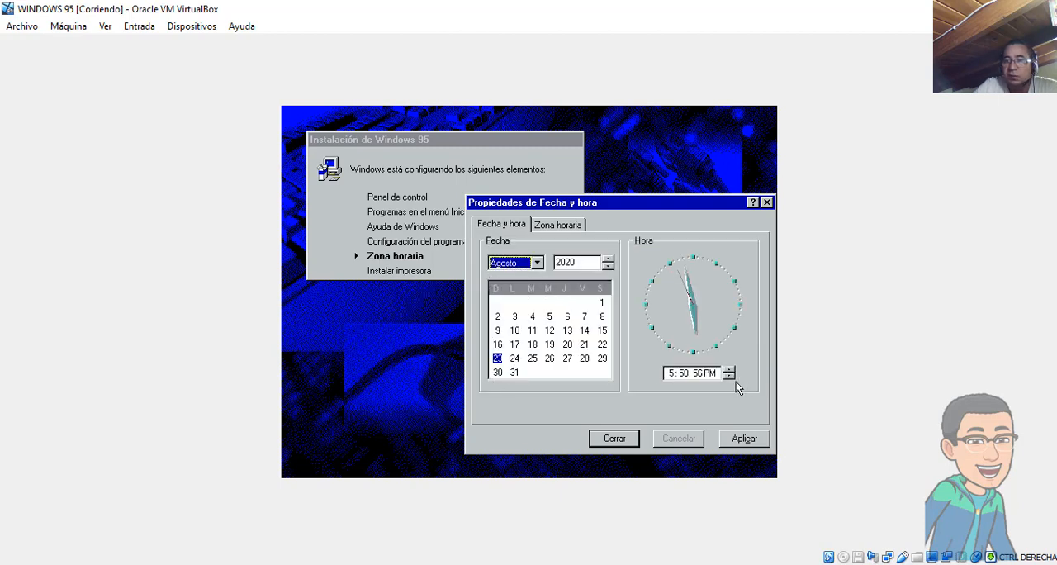
click(744, 437)
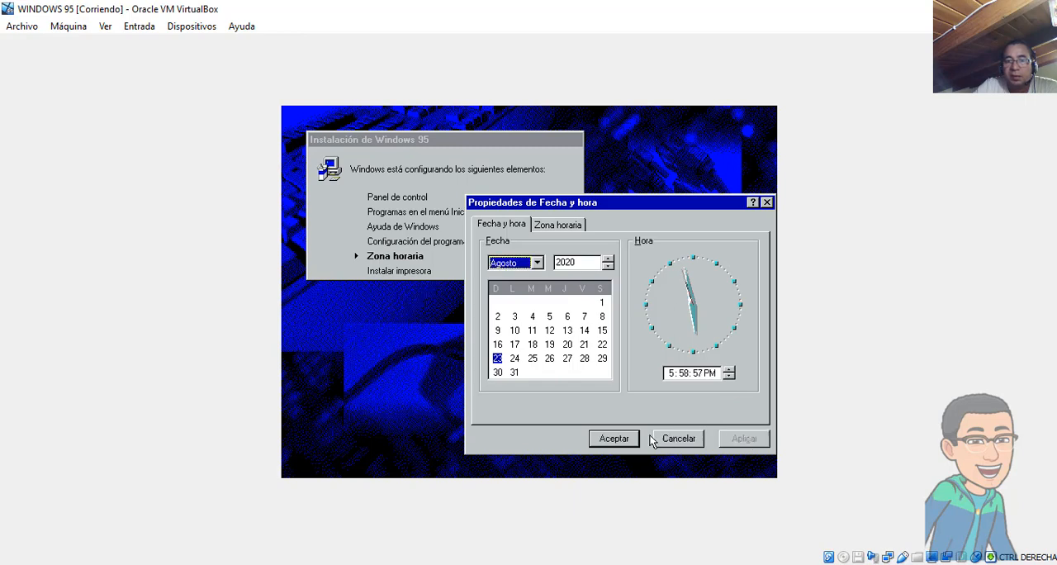
click(618, 439)
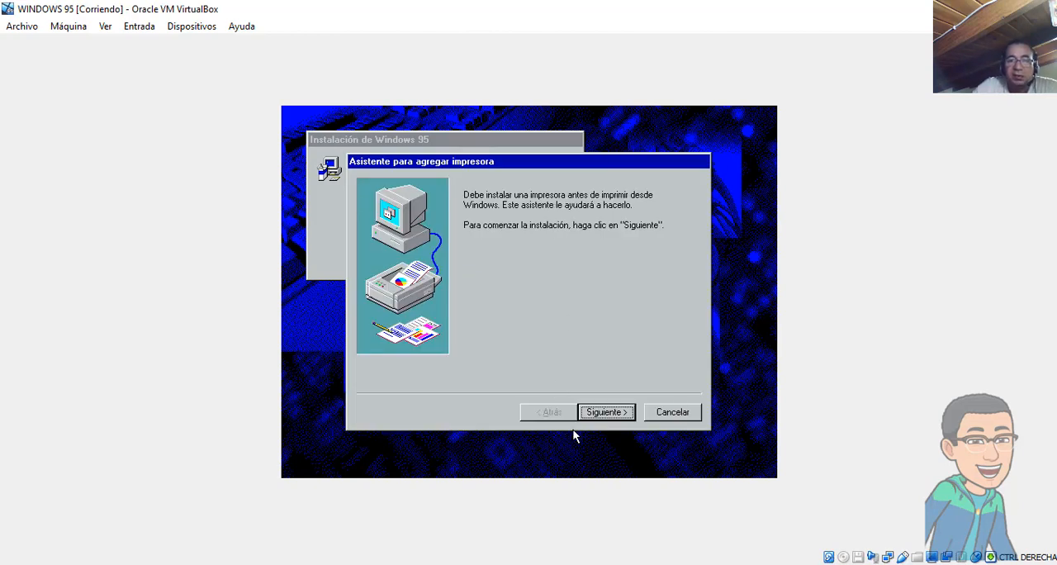
Skip the printer installation and restart the PC to apply the new configuration.
click(676, 412)
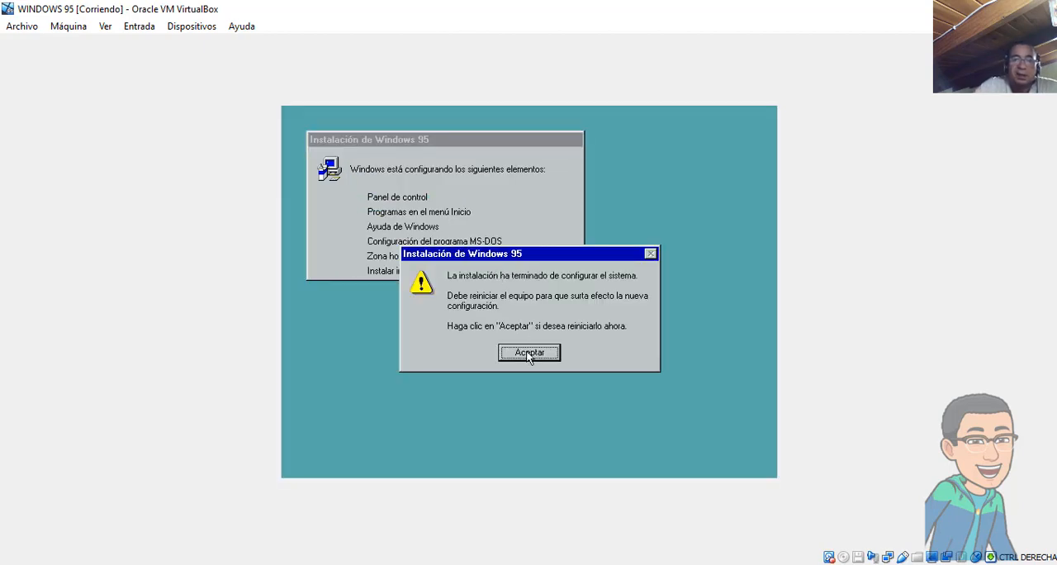
click(529, 353)
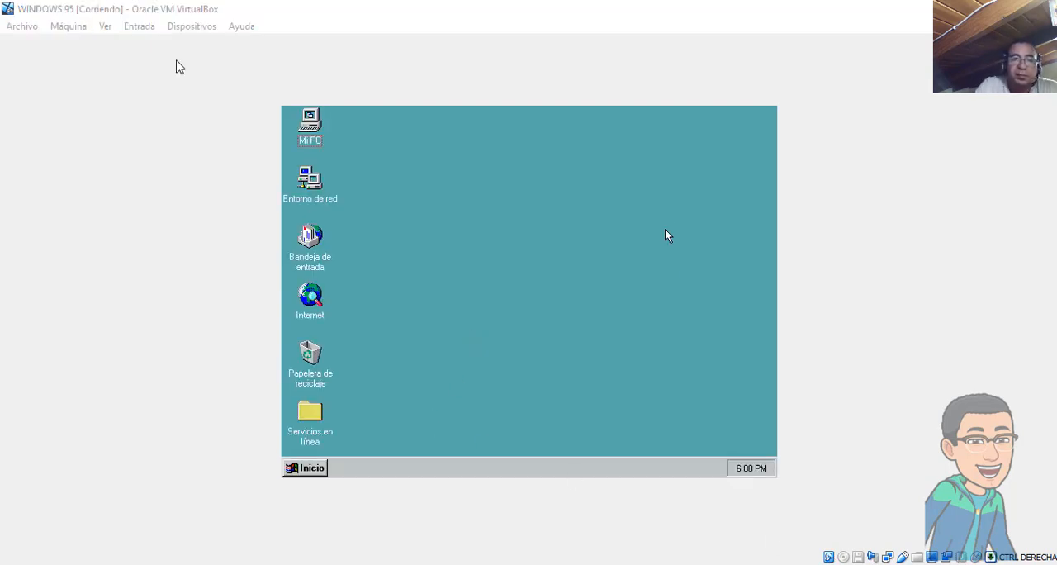
Return to the virtual machine and continue the Windows 95 setup wizard that finishes personalizing the PC.
click(362, 138)
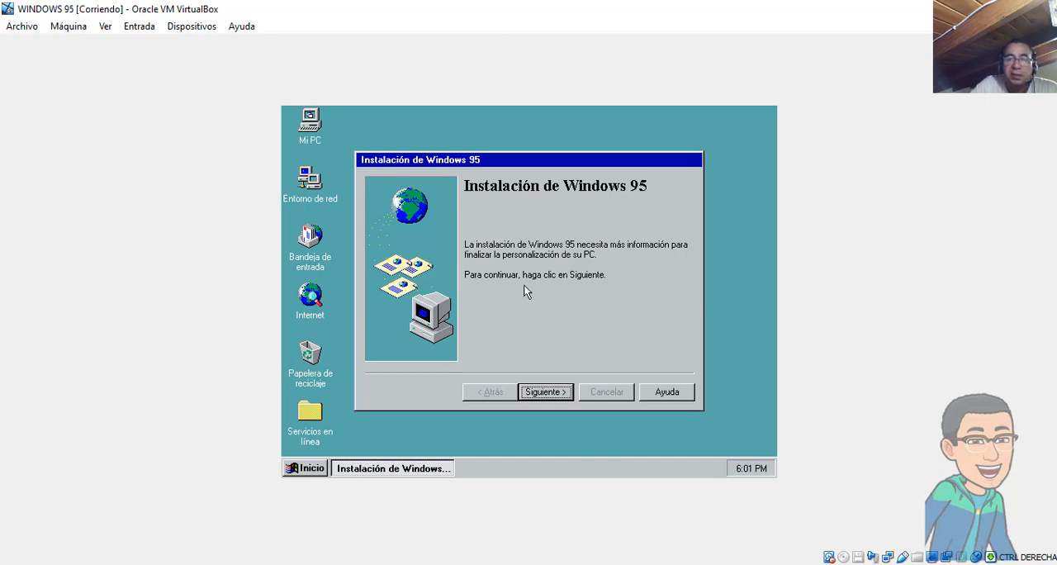
click(560, 396)
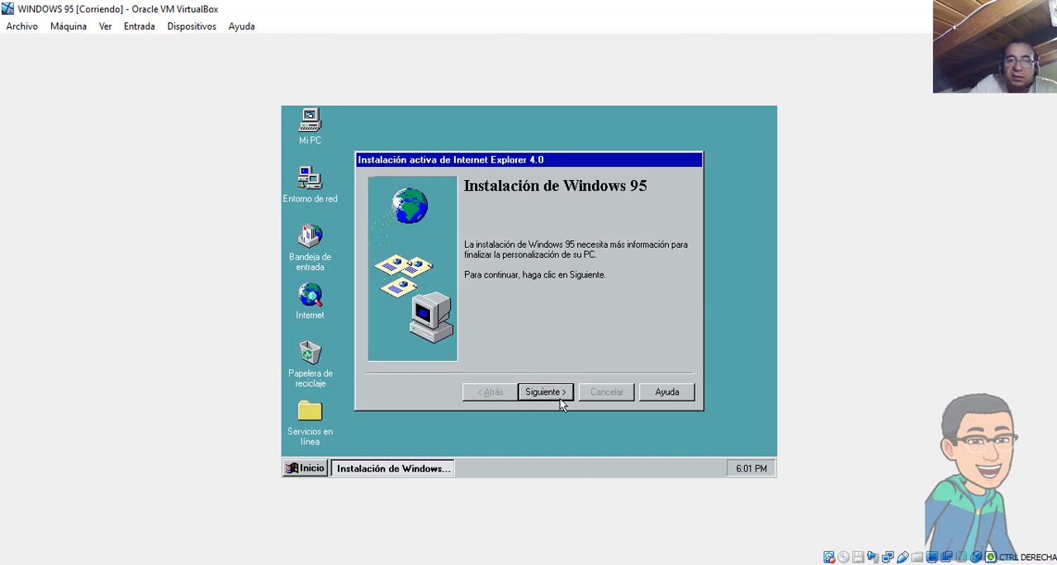
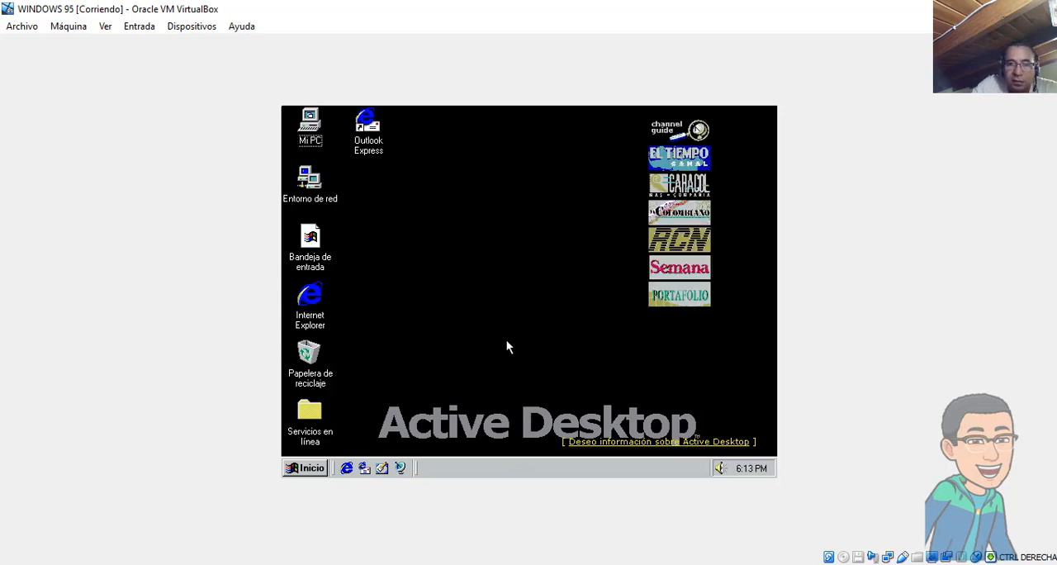
Turn off the Internet Explorer channel bar and the Active Desktop web page view, declining to reactivate Active Desktop for the wallpaper.
right_click(553, 241)
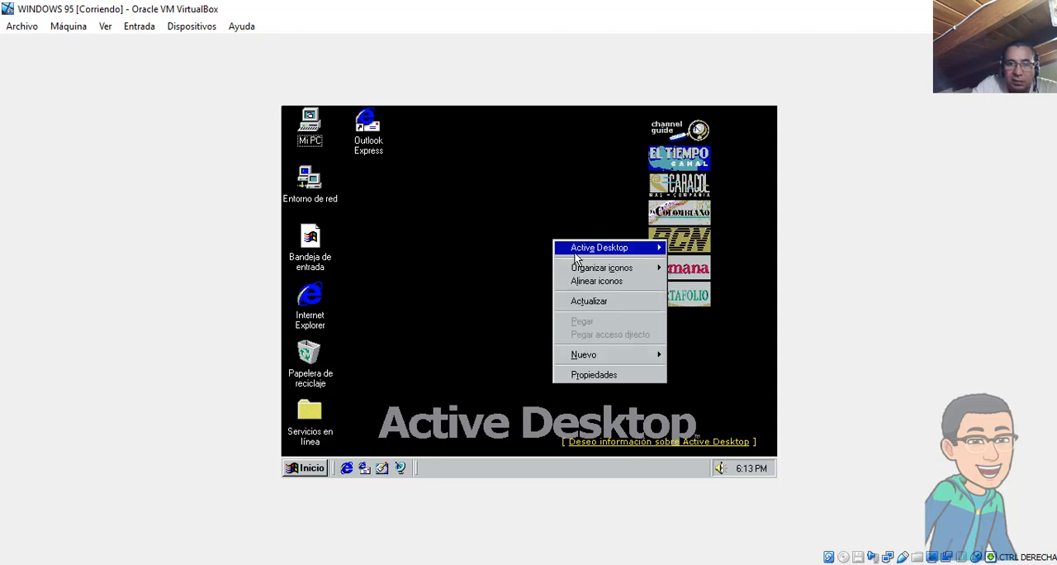
mouse_move(585, 255)
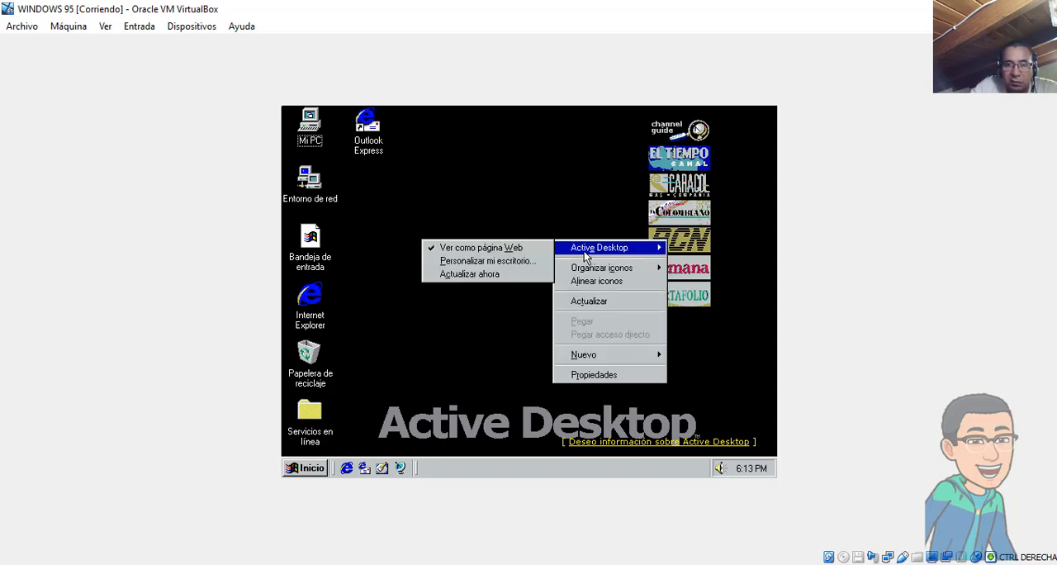
click(460, 261)
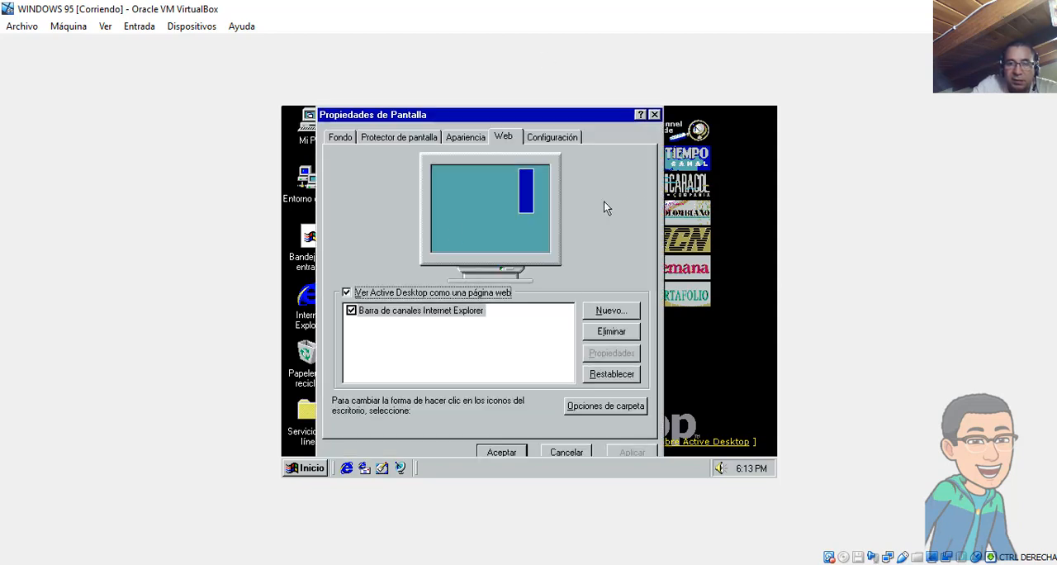
click(350, 312)
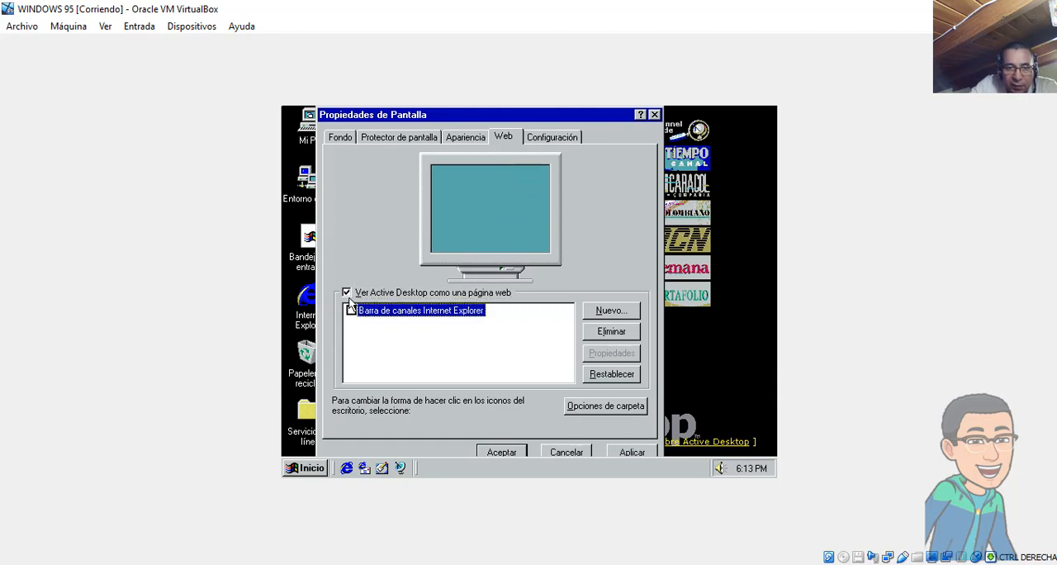
click(347, 293)
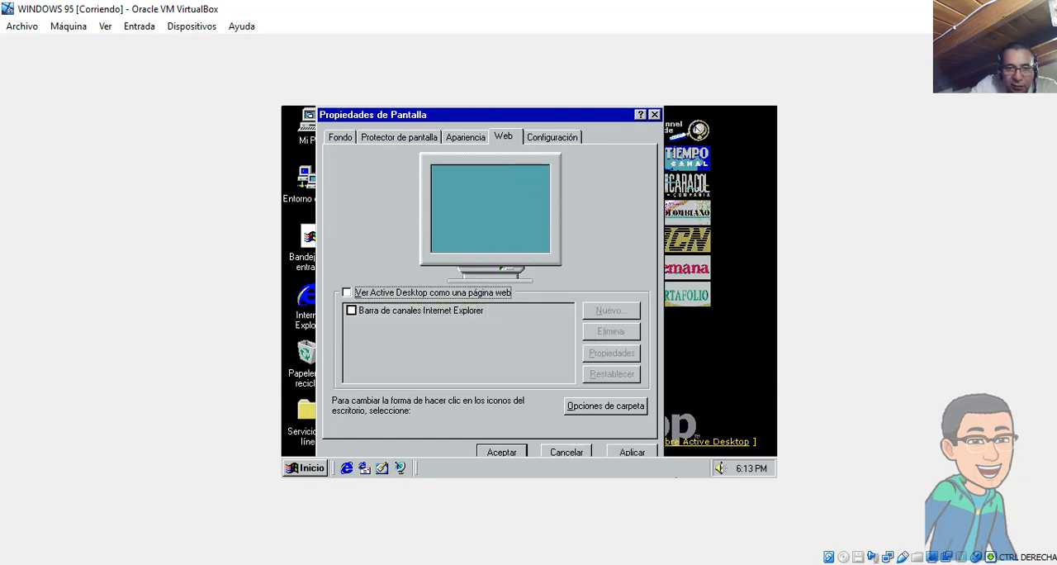
click(631, 453)
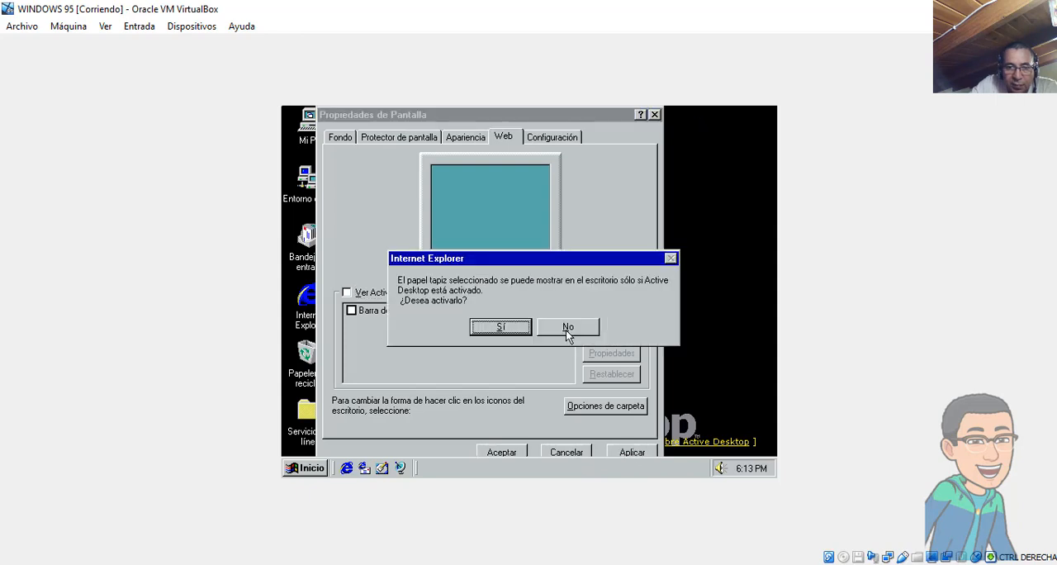
click(566, 327)
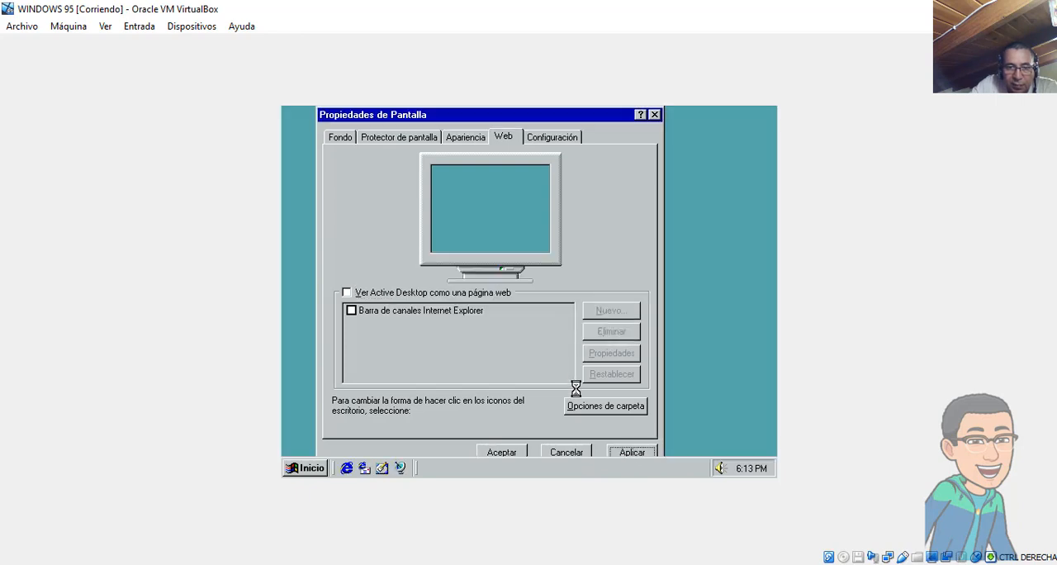
click(519, 453)
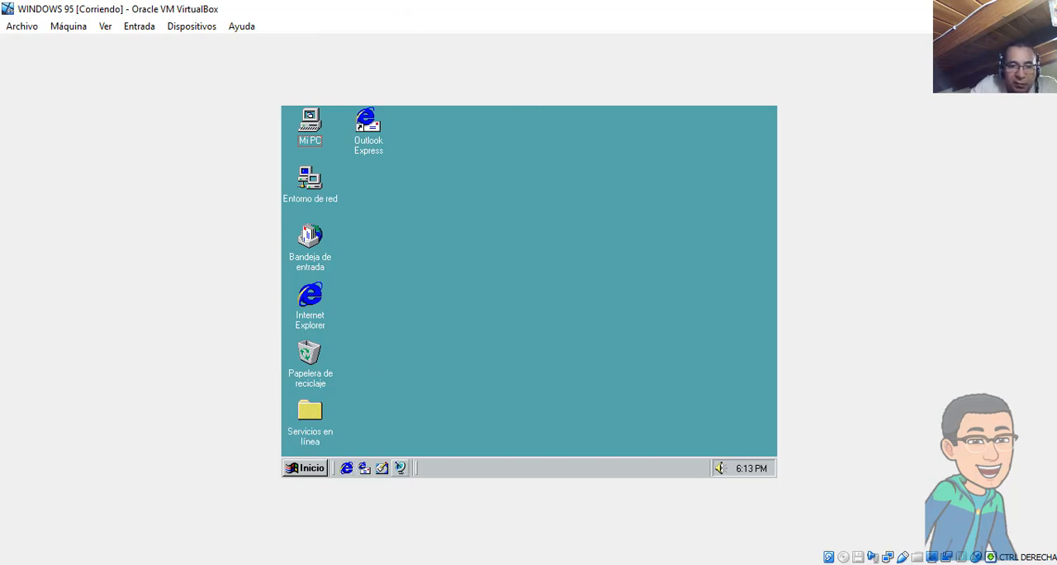
Open the Servicios en línea folder maximized, show the desktop, restore the folder and close it.
click(383, 470)
click(324, 427)
click(345, 431)
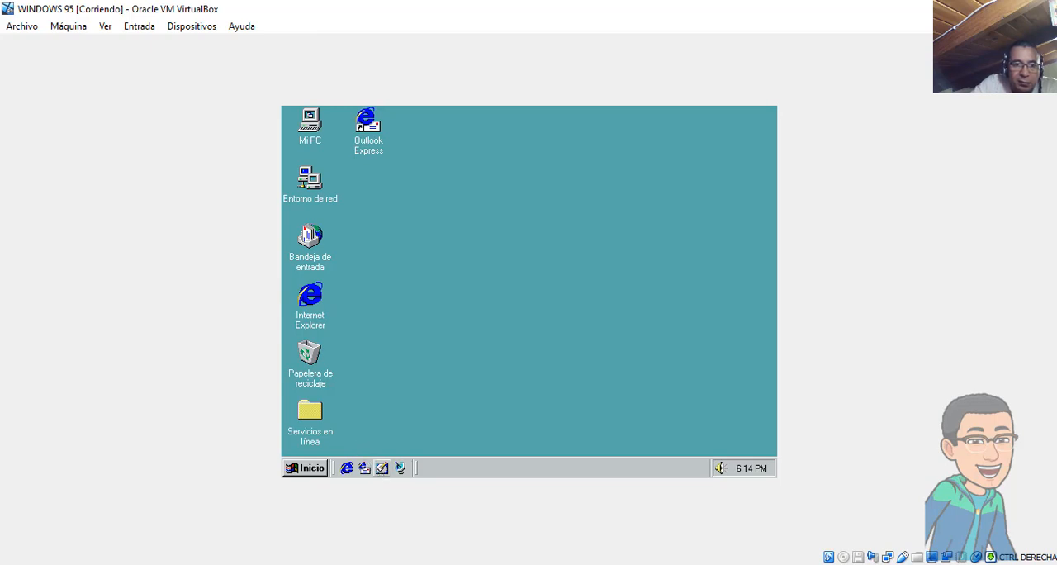
click(382, 469)
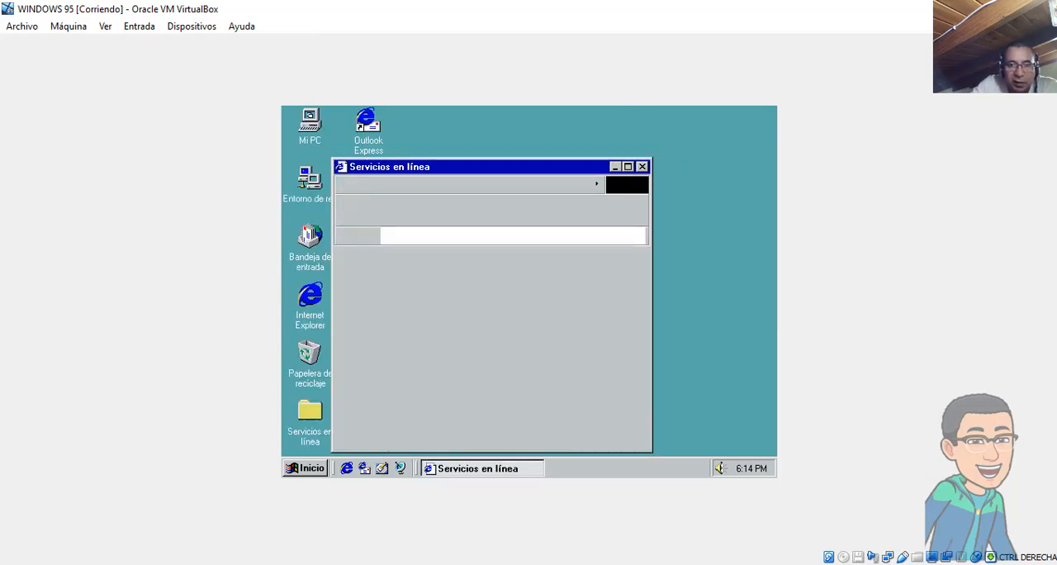
click(627, 167)
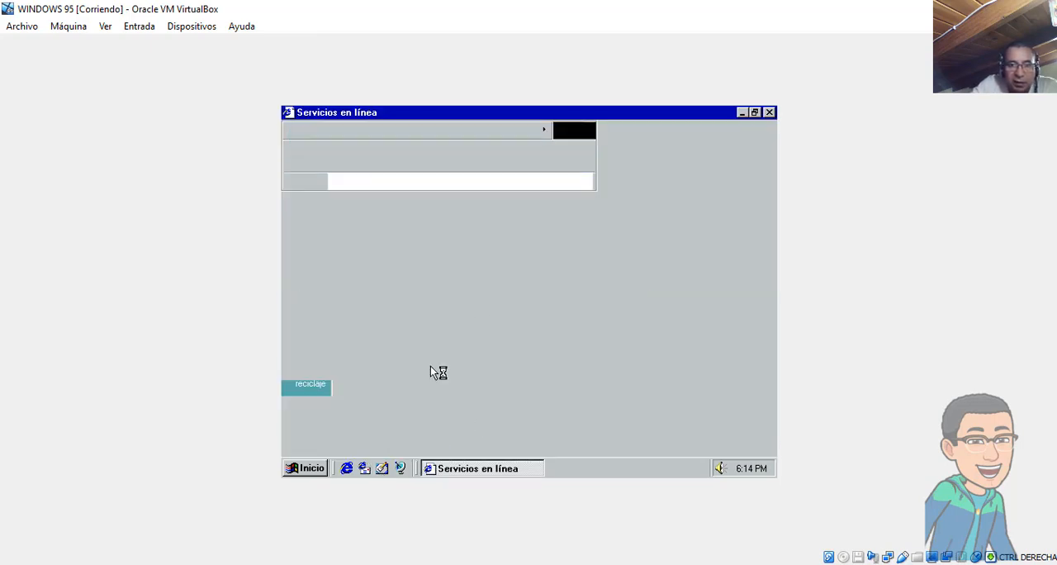
click(382, 468)
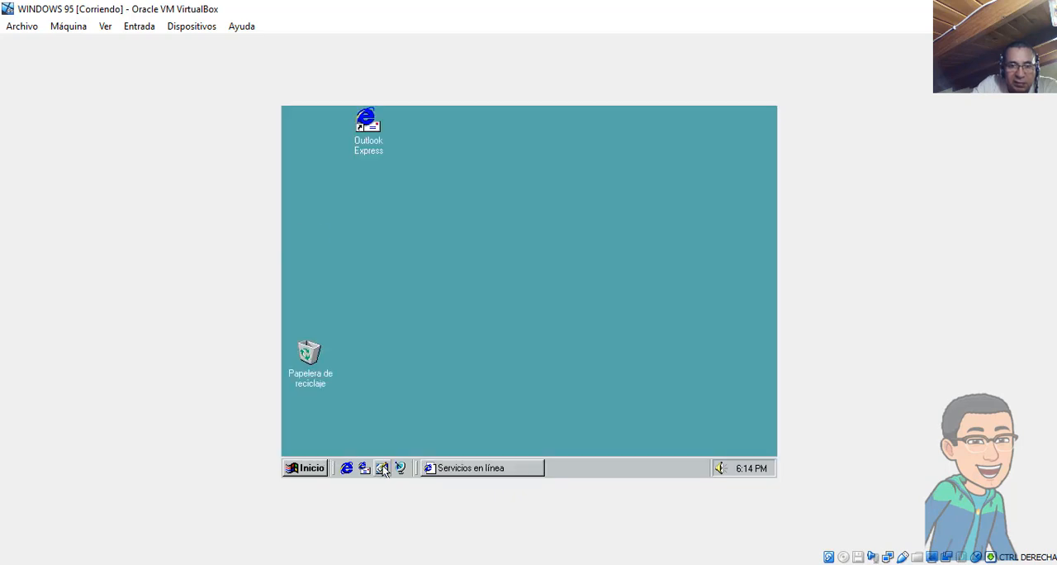
click(464, 468)
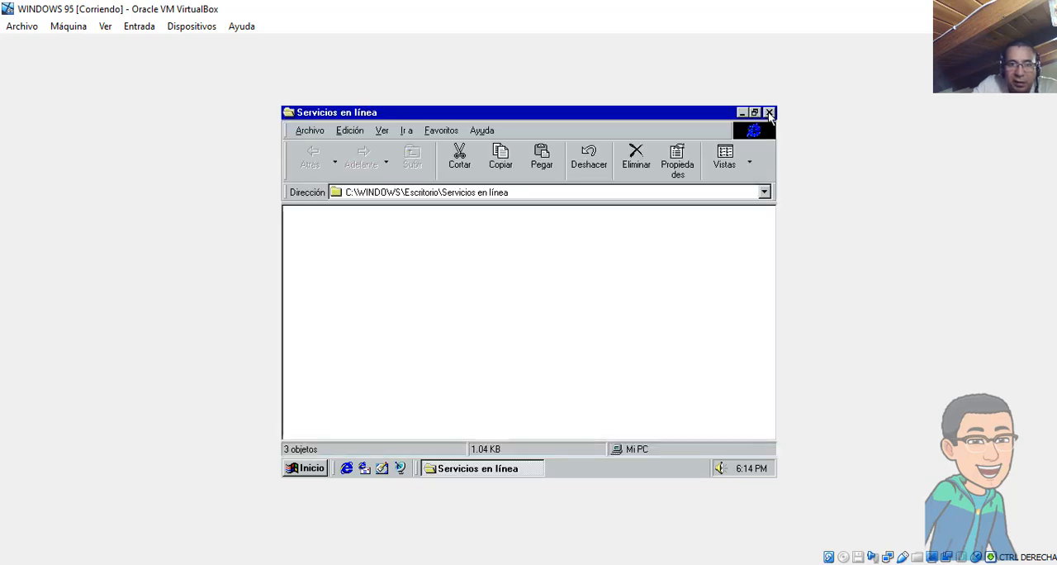
click(769, 112)
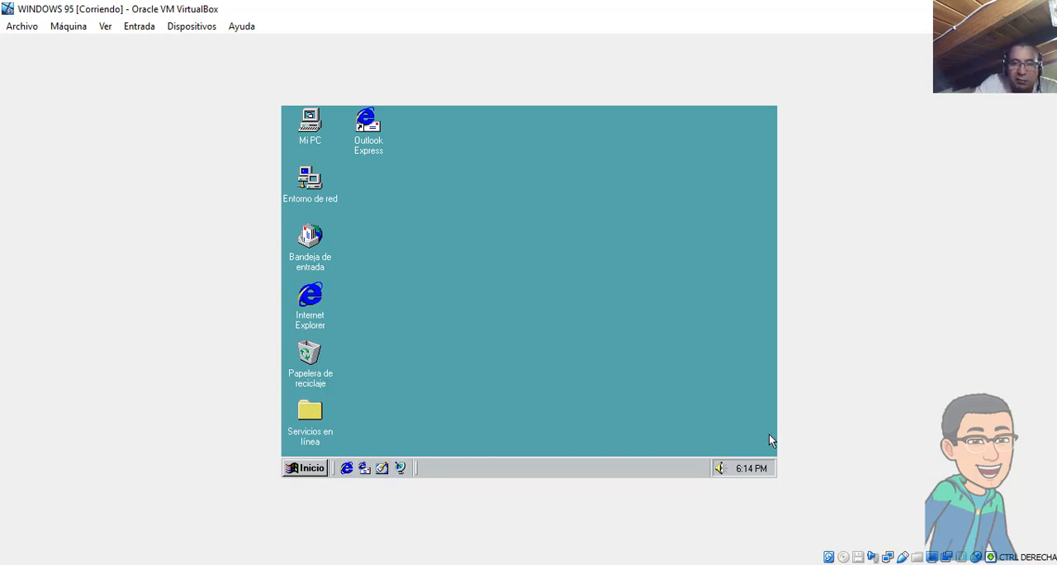
Hide the Inicio rápido toolbar from the taskbar.
mouse_move(747, 468)
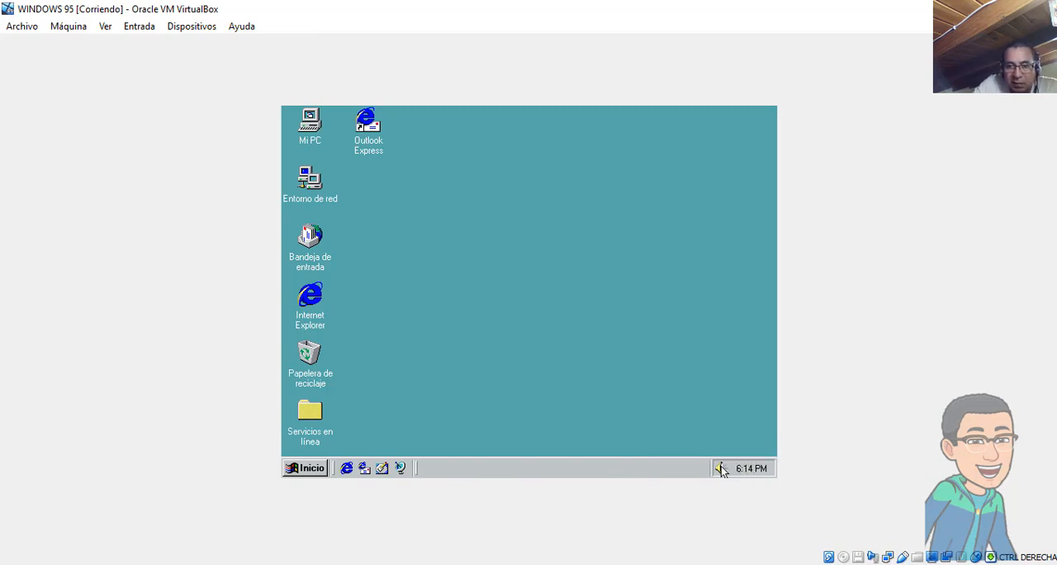
right_click(521, 467)
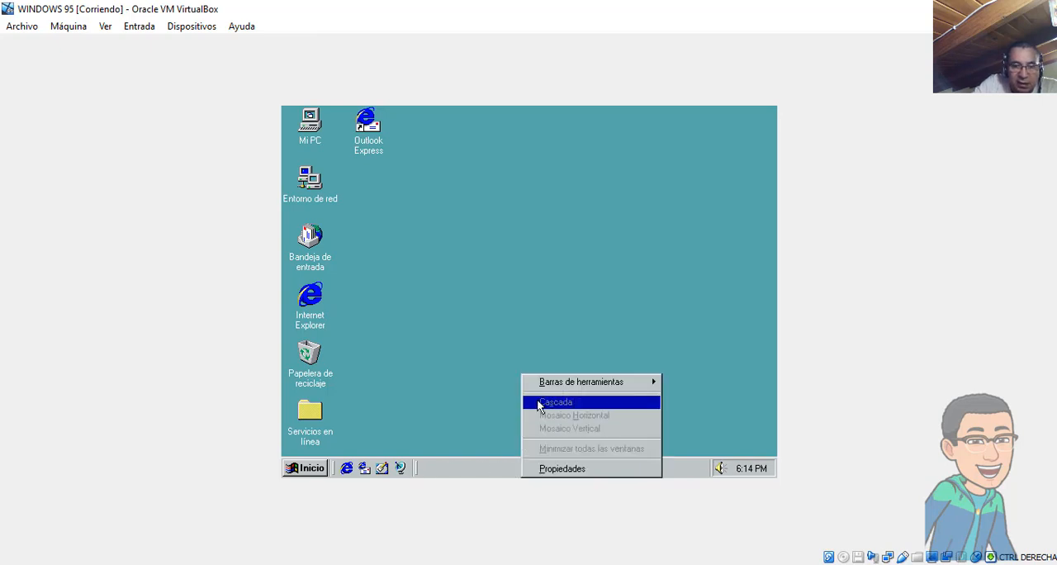
mouse_move(565, 387)
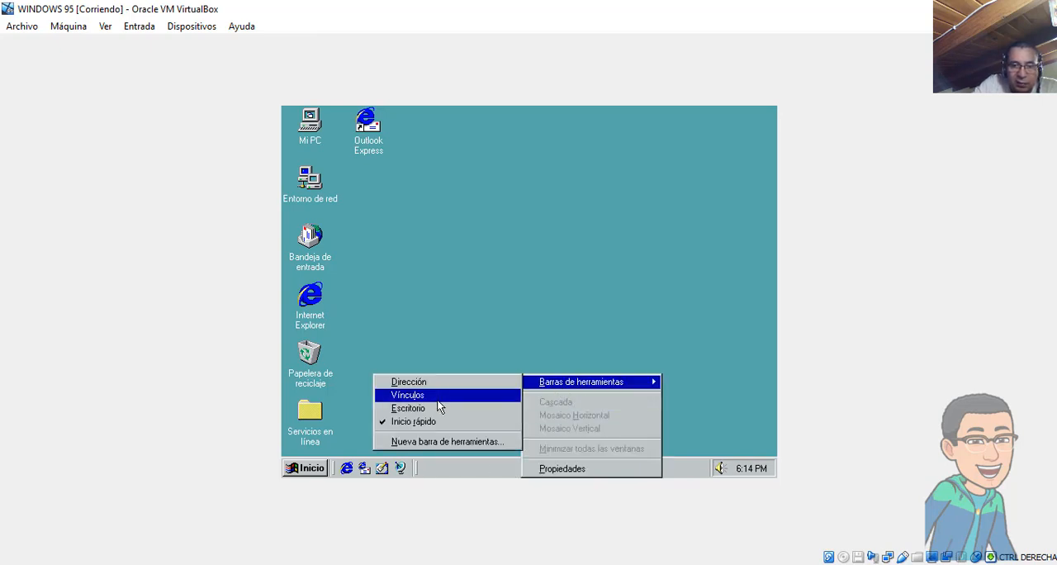
click(385, 422)
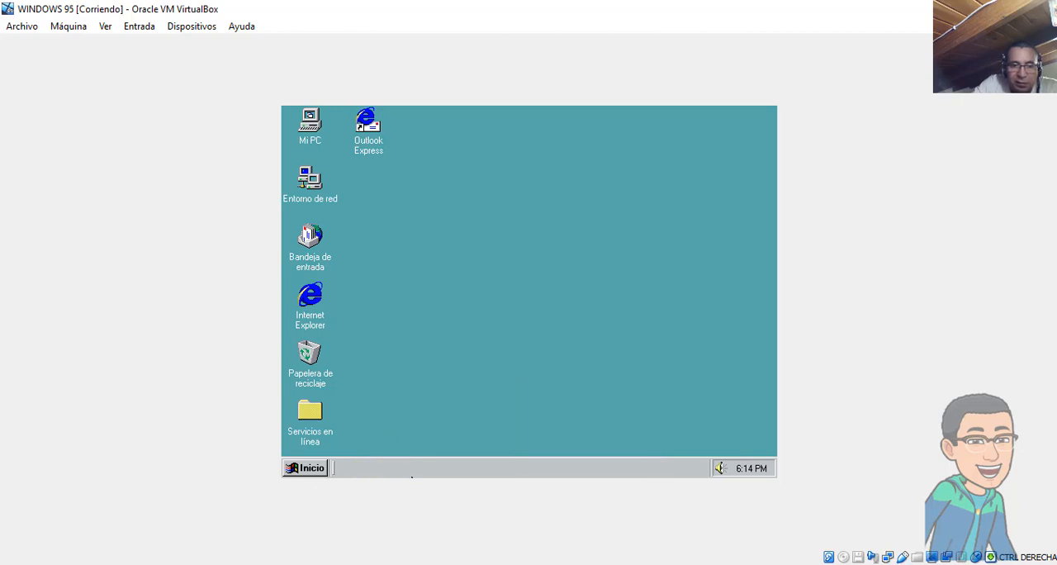
Show the Dirección toolbar on the taskbar and hide it again.
right_click(532, 472)
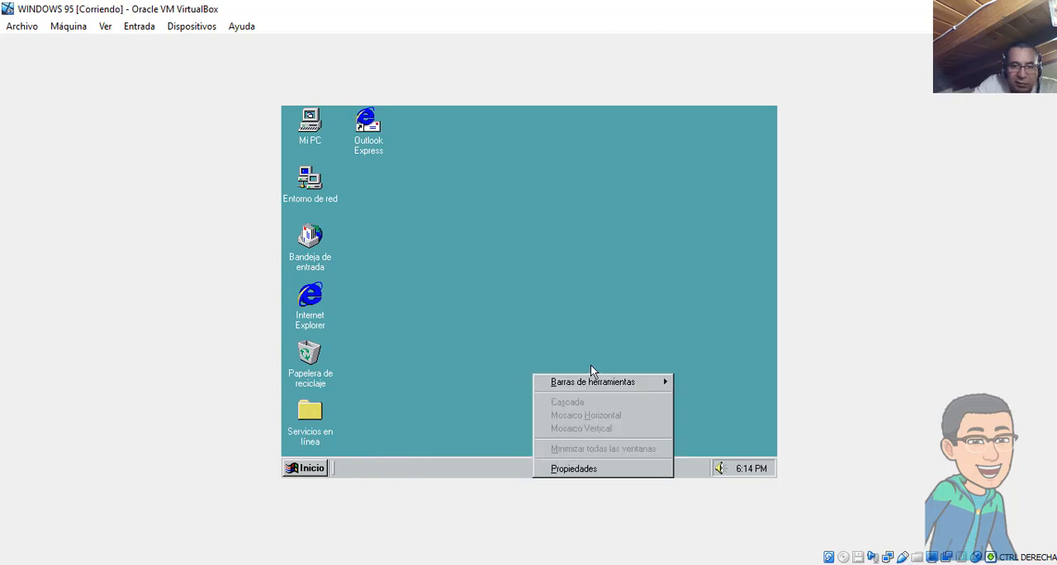
mouse_move(558, 387)
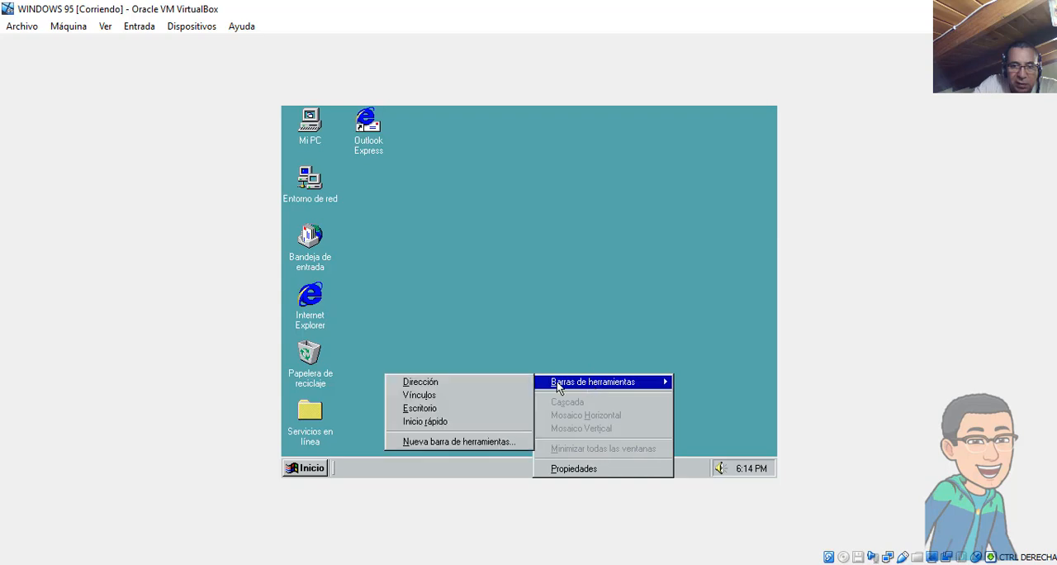
click(431, 382)
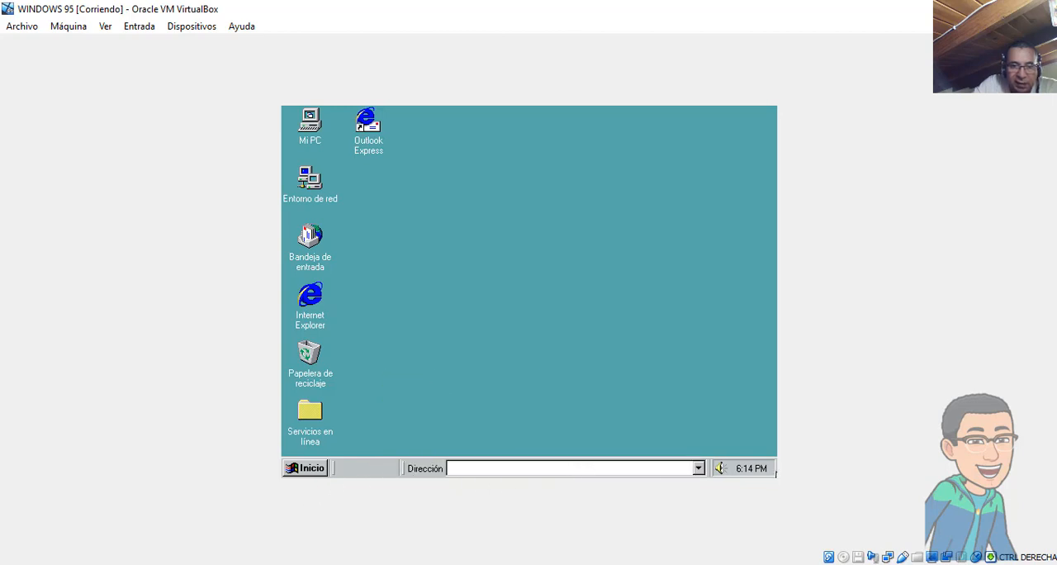
right_click(349, 468)
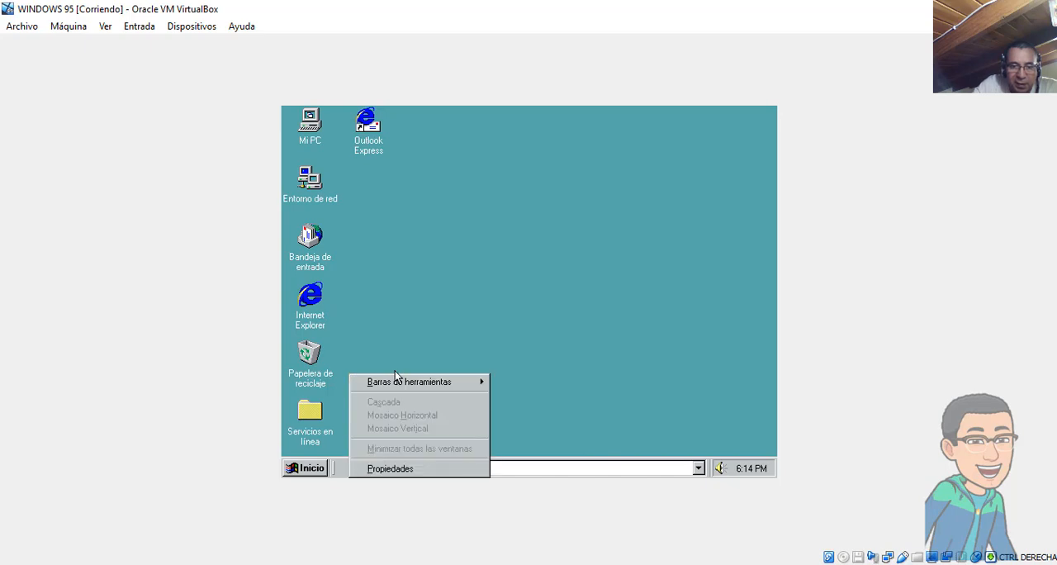
mouse_move(400, 380)
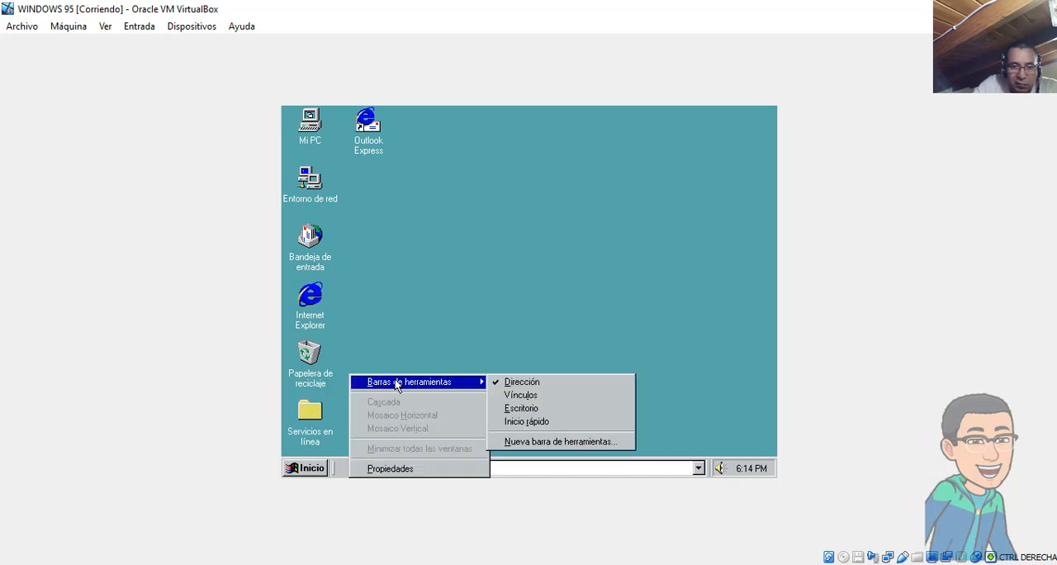
click(577, 389)
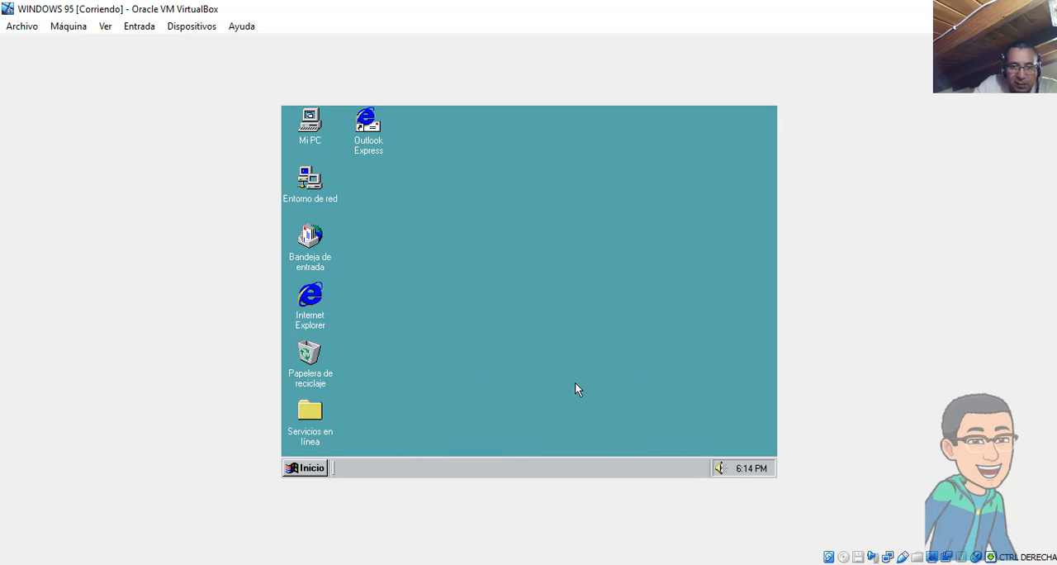
Open Mi PC maximized and load the Disk1 image from the MS-DOS 6.22 ES folder into the virtual floppy drive.
double_click(307, 132)
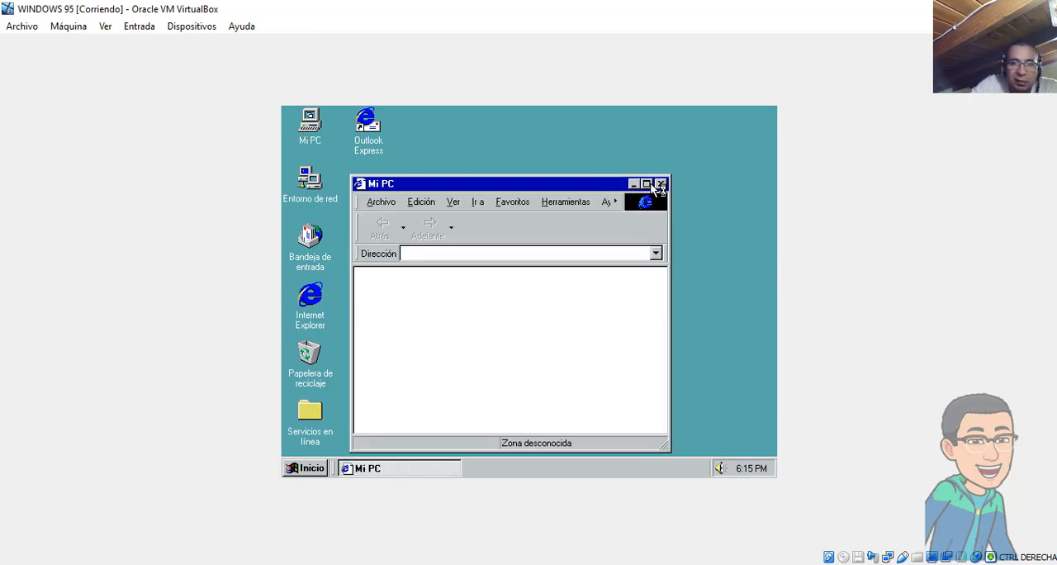
click(648, 183)
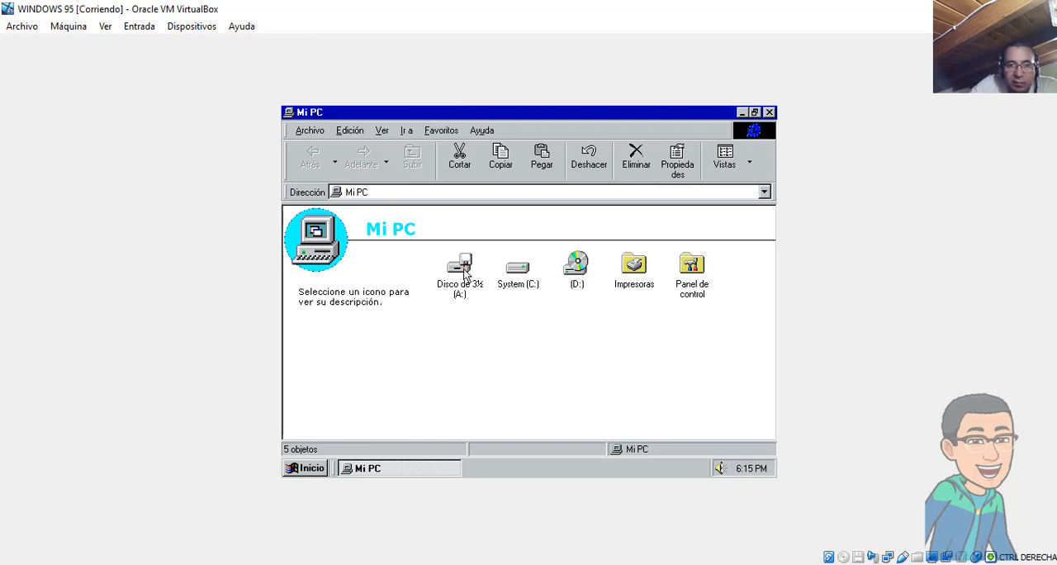
click(169, 30)
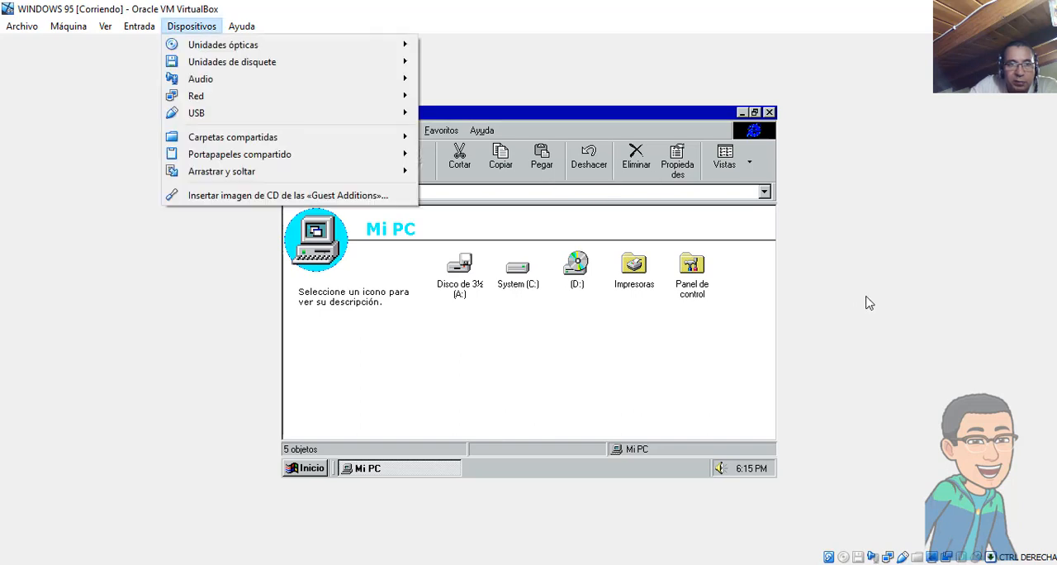
mouse_move(367, 65)
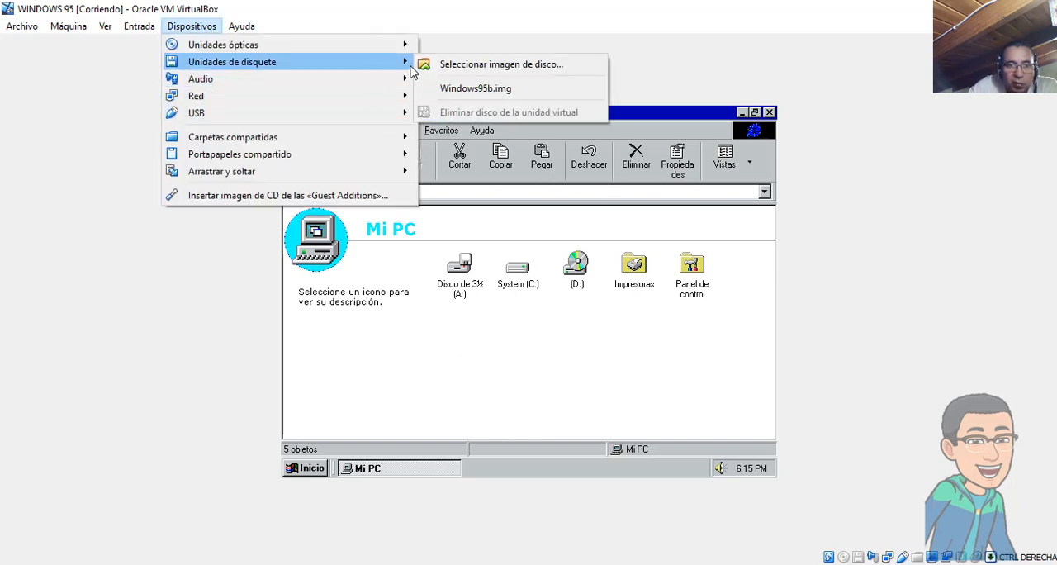
click(479, 66)
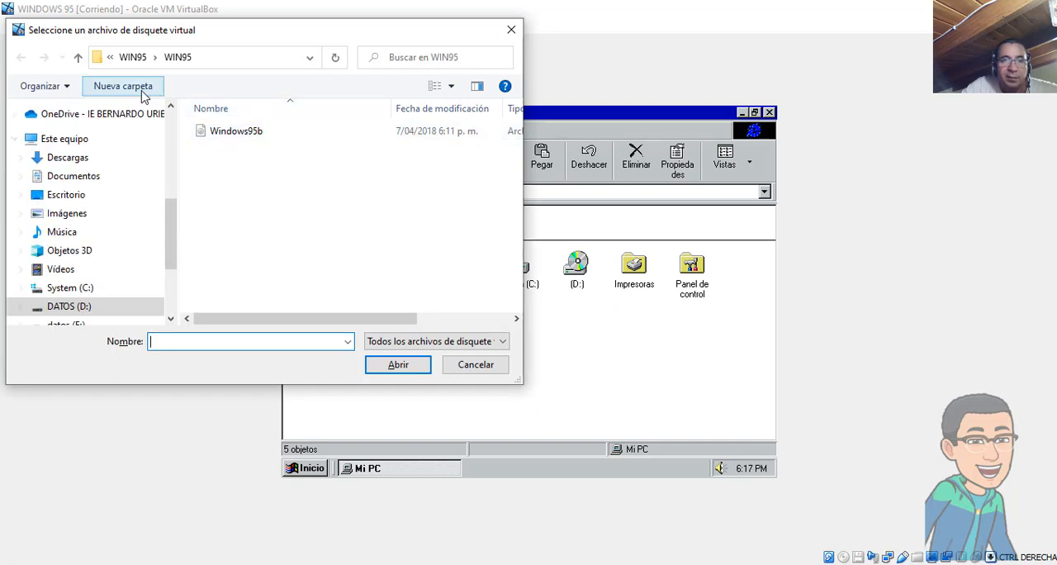
click(132, 57)
click(136, 59)
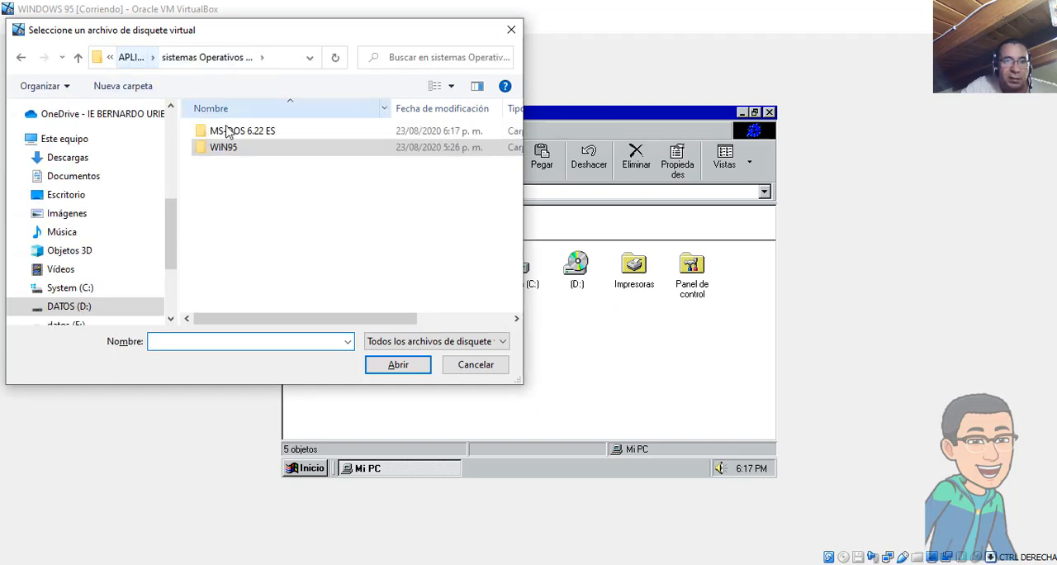
double_click(227, 132)
click(228, 137)
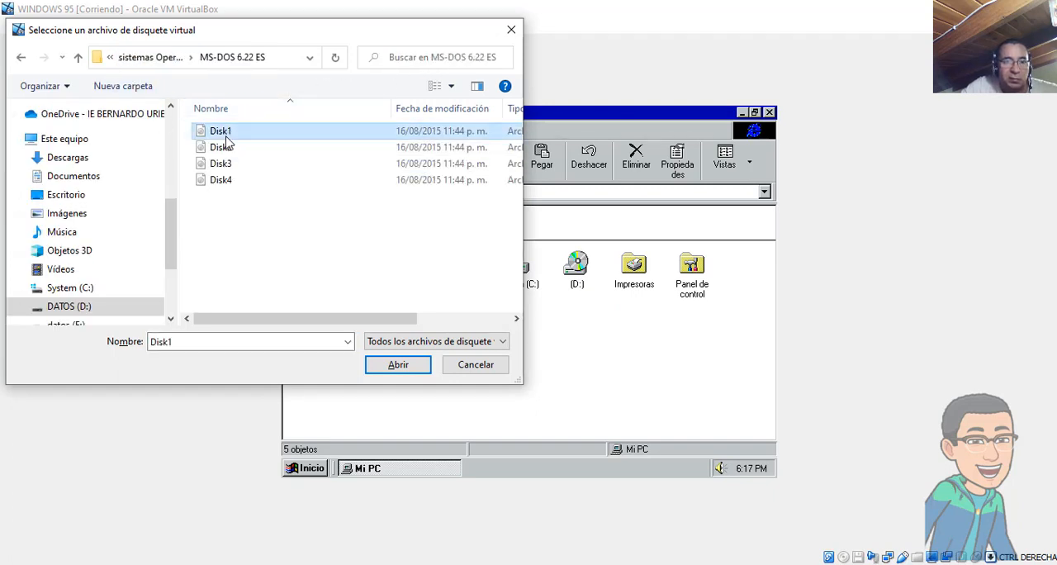
click(386, 366)
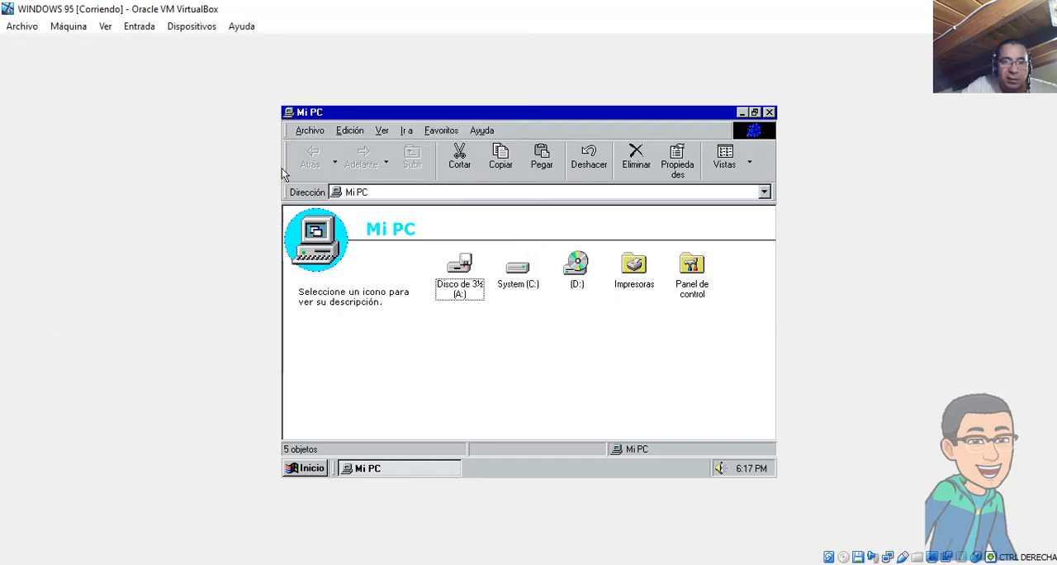
Open the 3½ floppy disk (A:) in Mi PC to examine its contents and disk space.
click(465, 270)
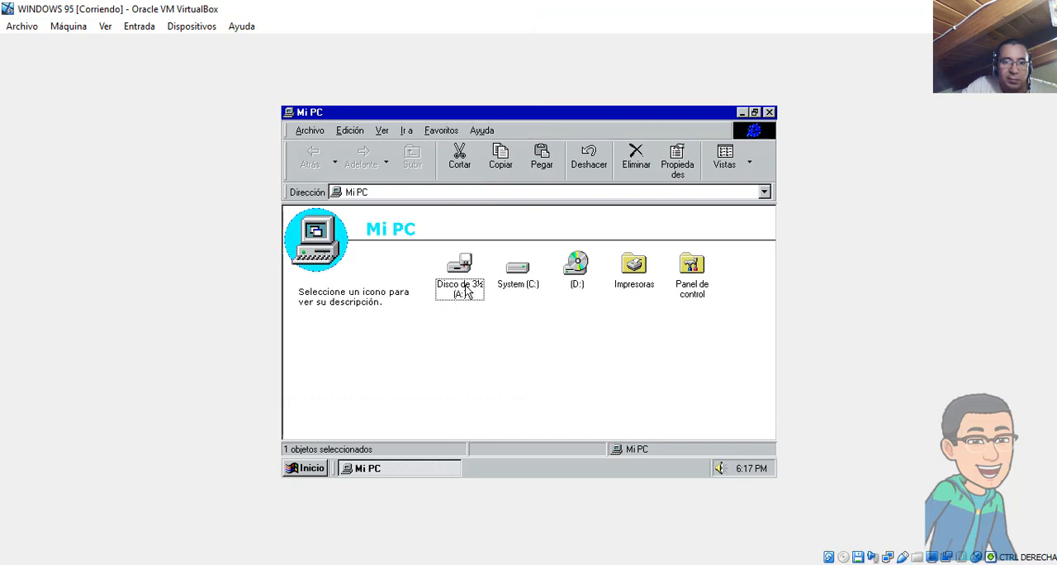
double_click(468, 291)
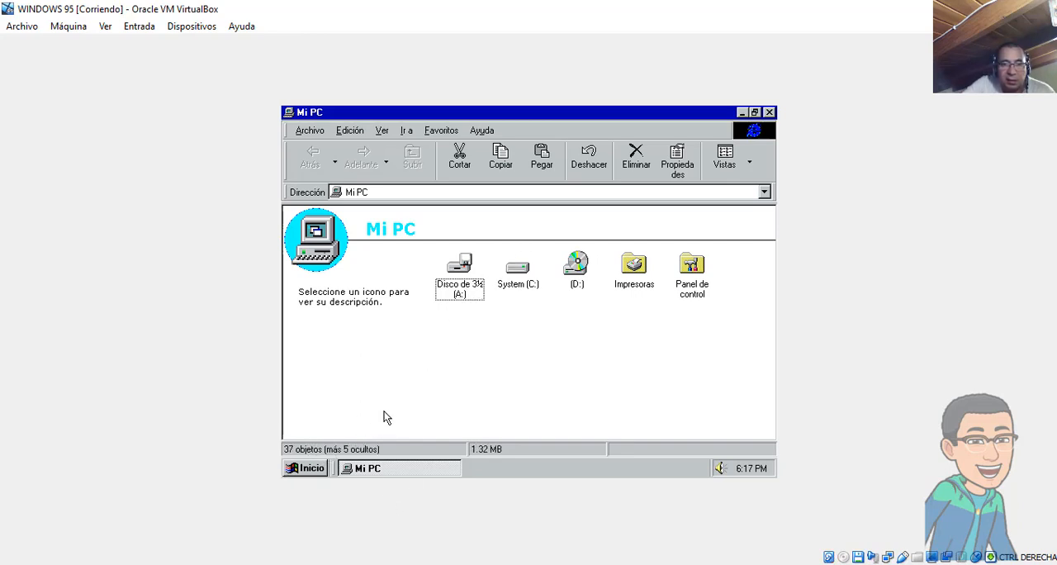
mouse_move(470, 285)
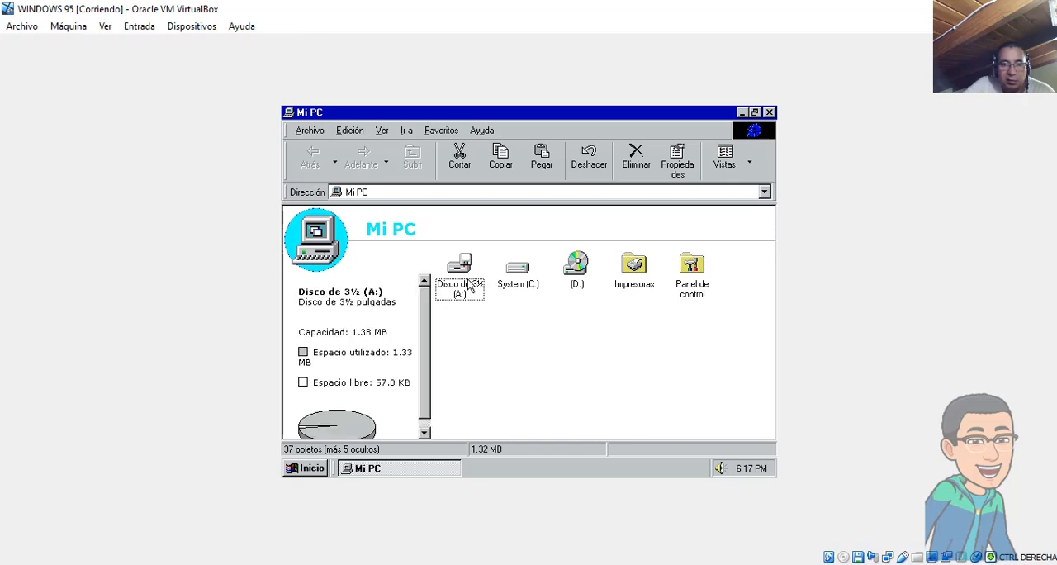
Browse all the files on the 3½ floppy disk (A:) and return to Mi PC.
double_click(466, 272)
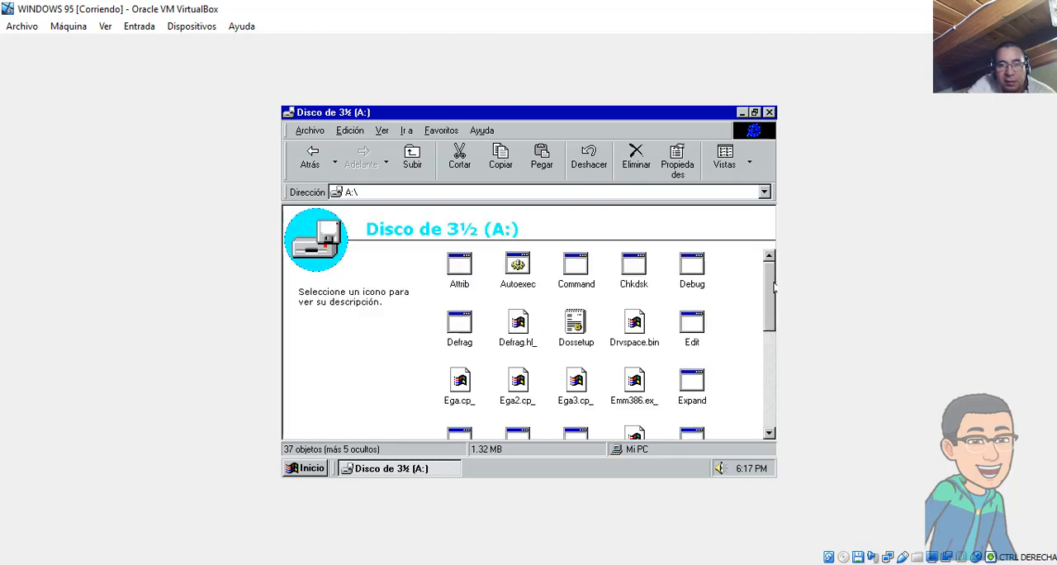
drag(773, 302, 774, 385)
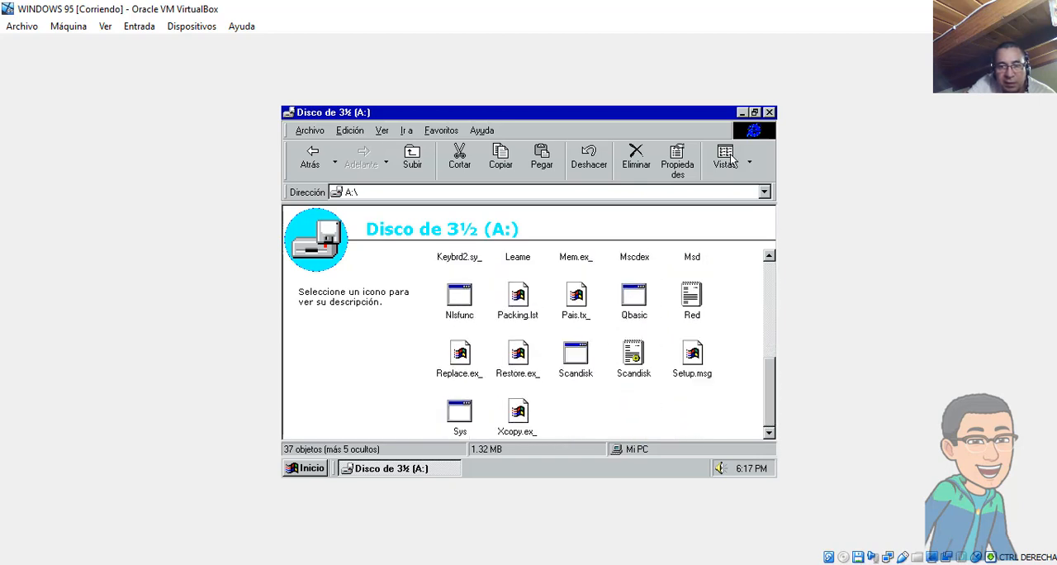
click(309, 154)
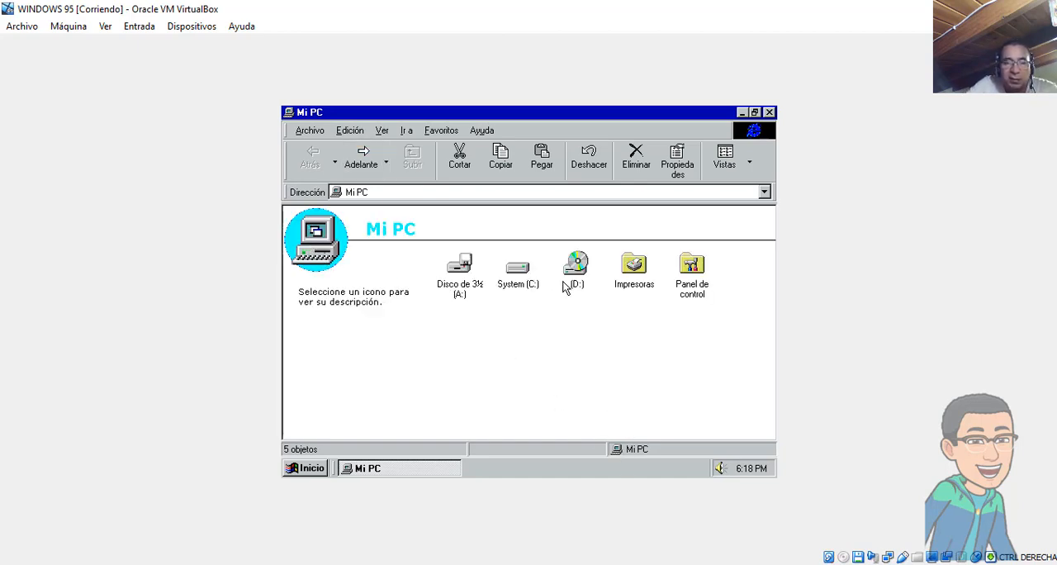
Open System (C:) and examine its folders, including the details of Multimedia Files.
double_click(525, 282)
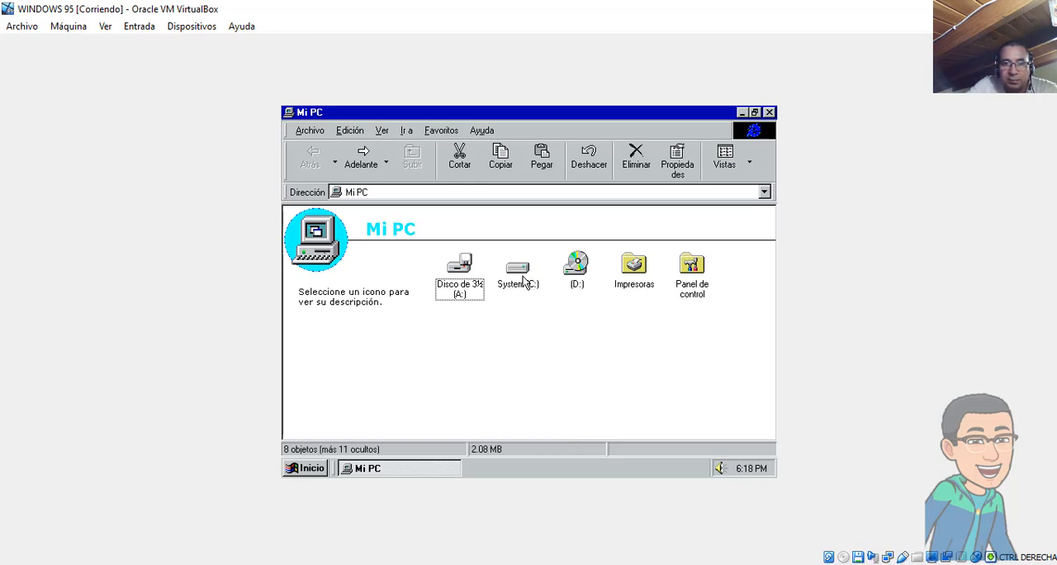
mouse_move(525, 283)
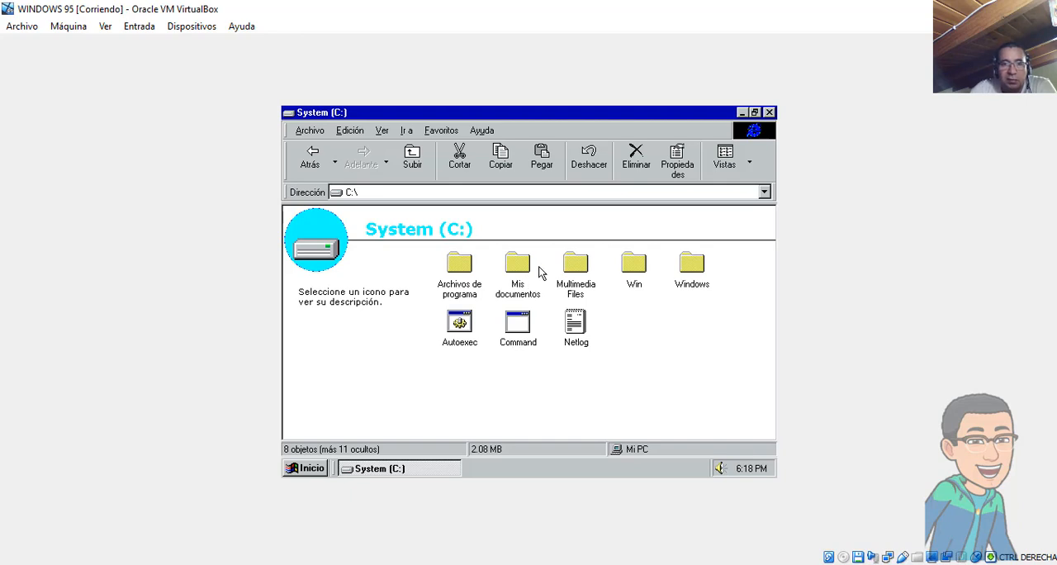
double_click(684, 276)
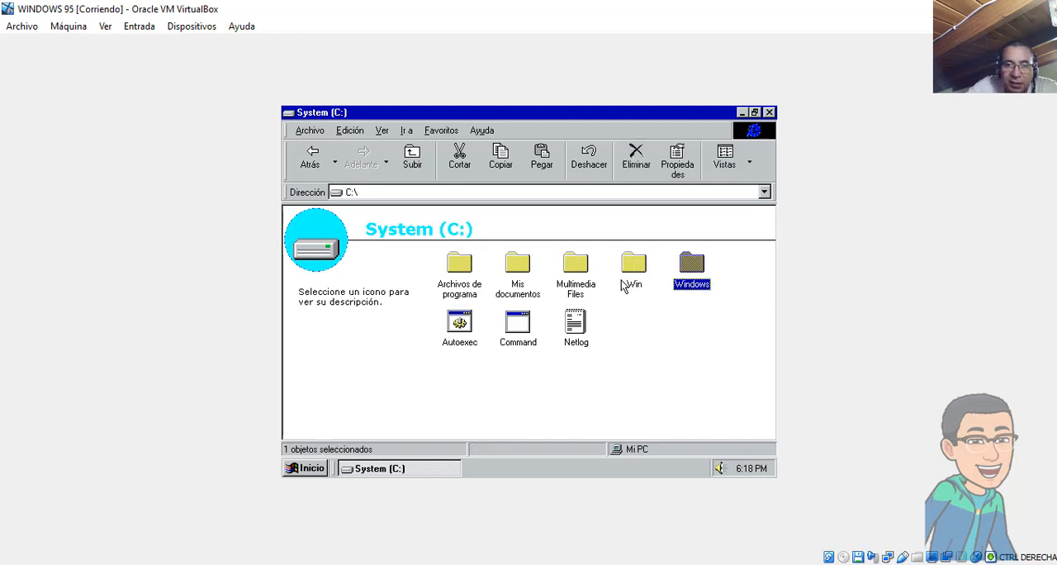
click(629, 280)
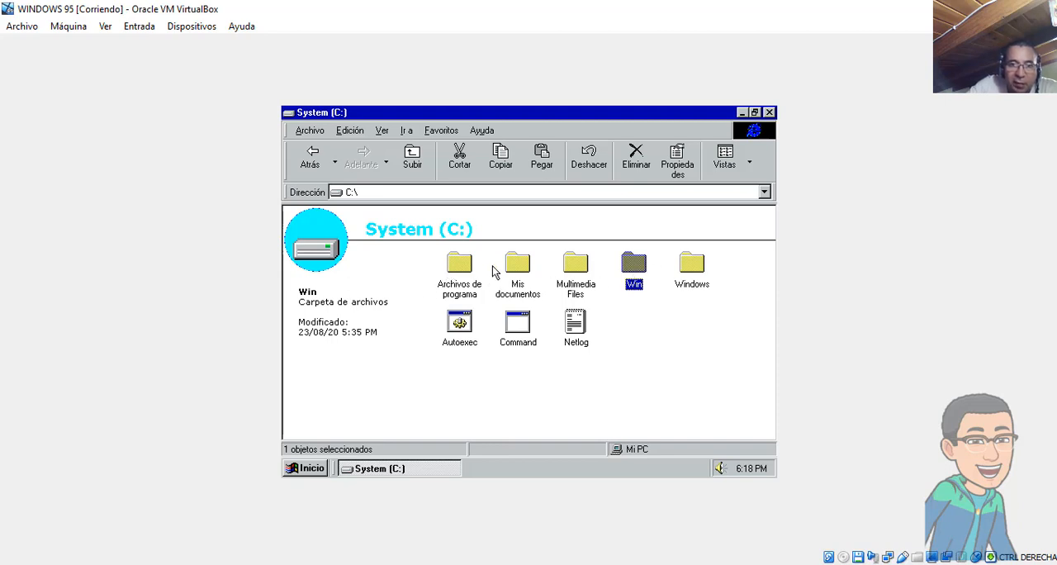
click(573, 265)
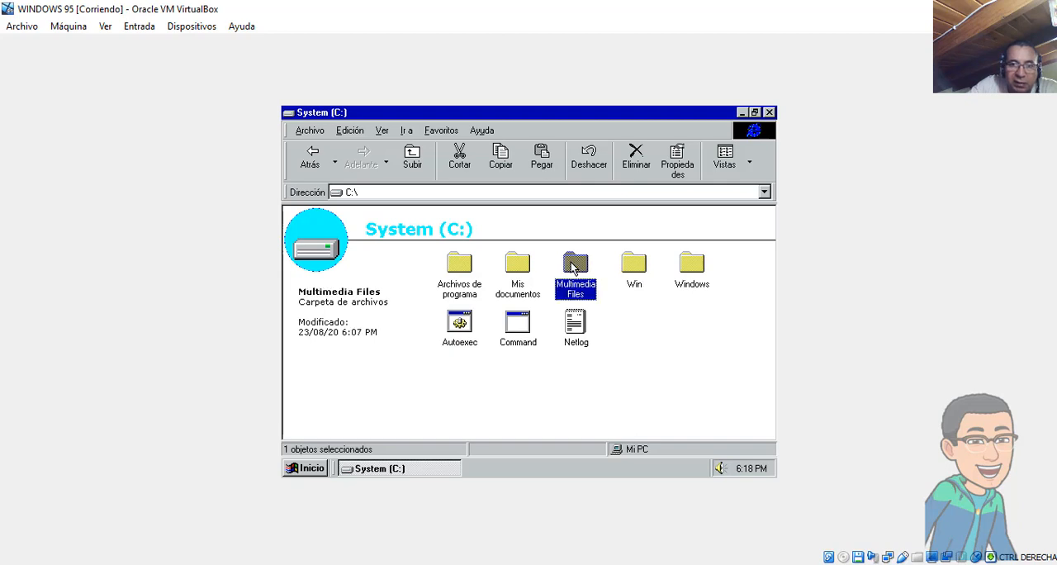
Open the Windows folder on System (C:), look through its System folder details and program files, and close the window.
double_click(693, 264)
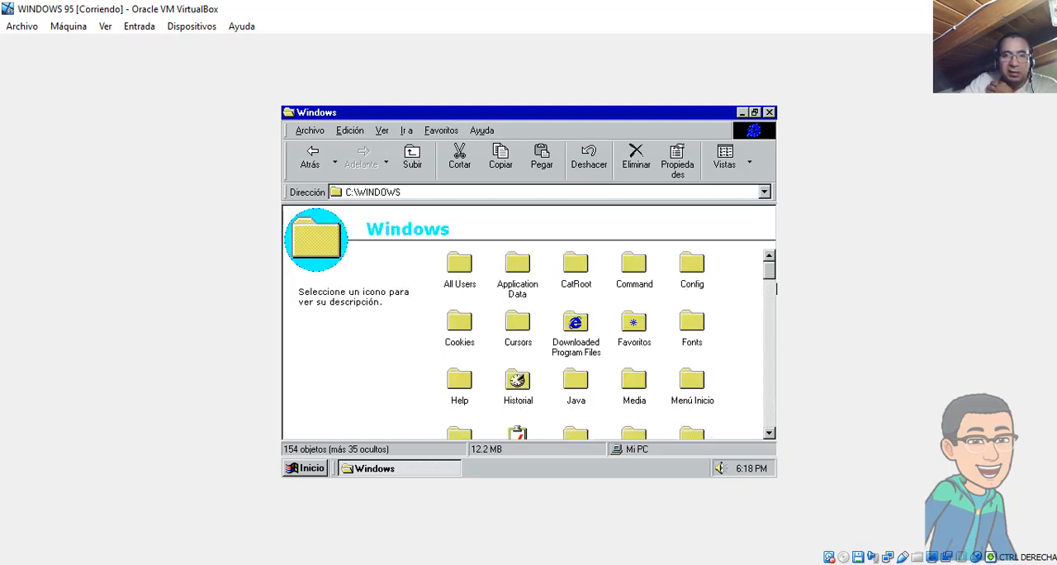
drag(767, 280, 767, 298)
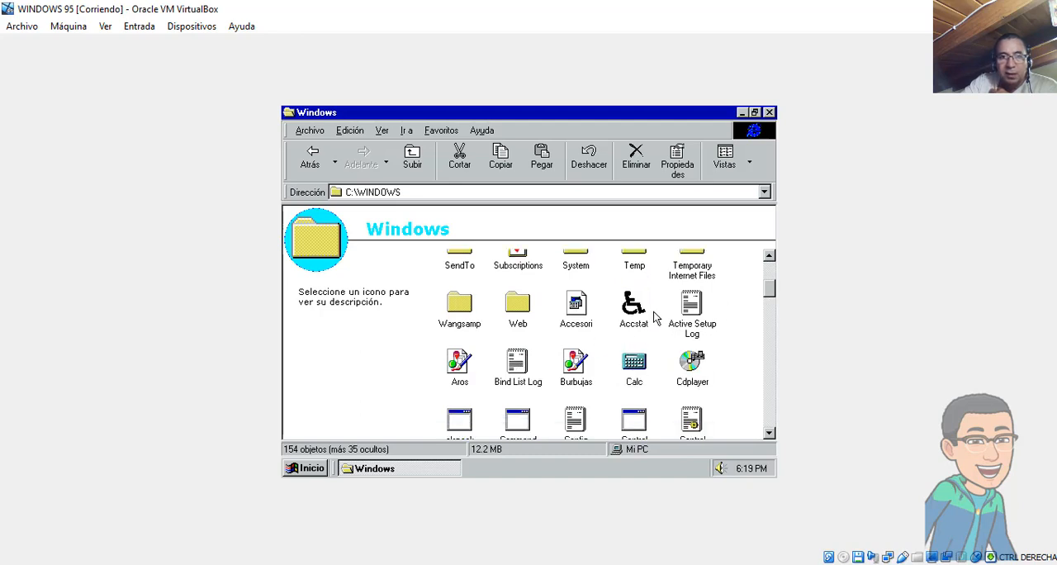
click(587, 269)
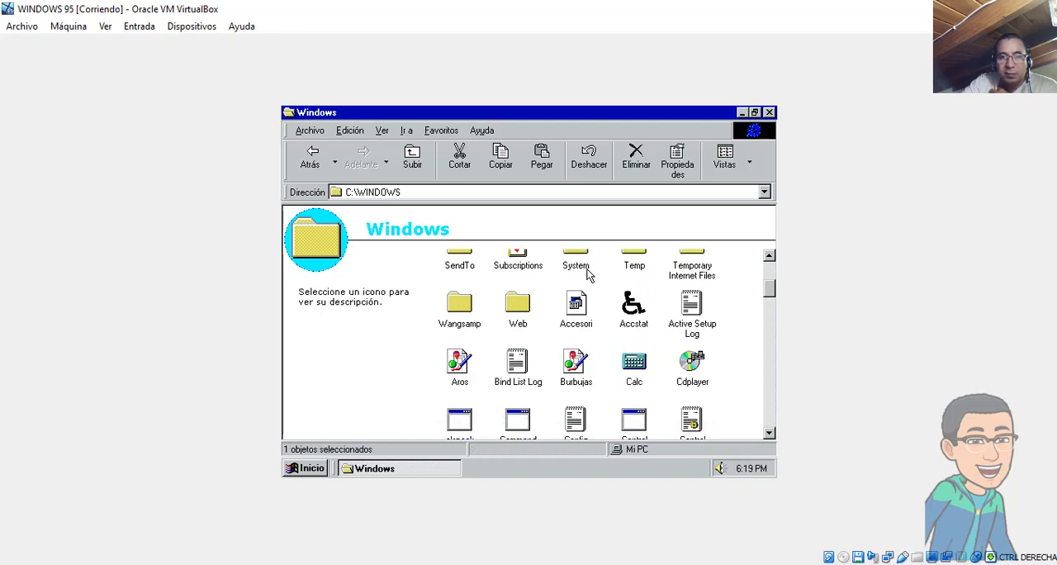
click(769, 258)
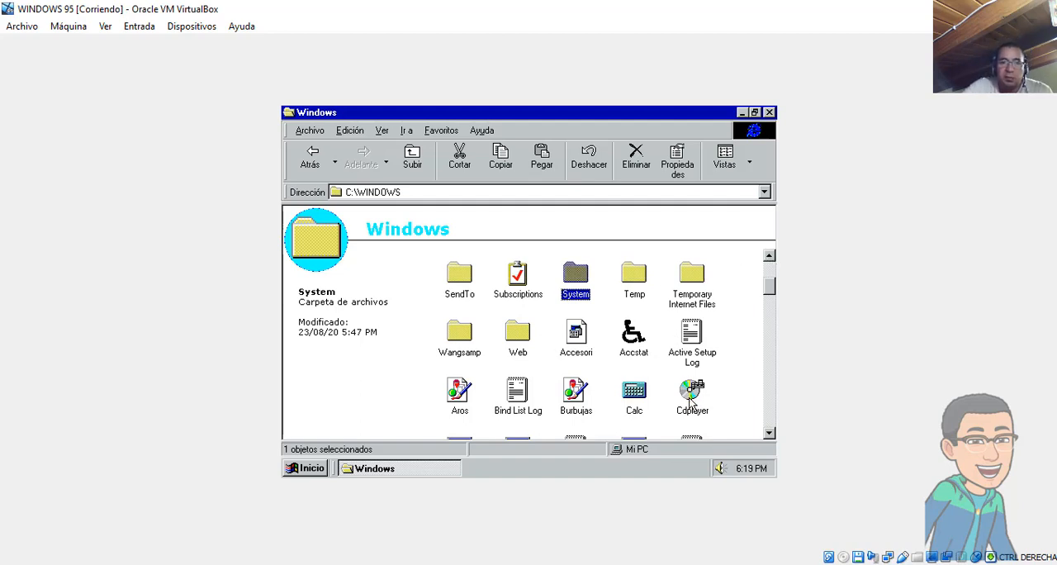
click(767, 434)
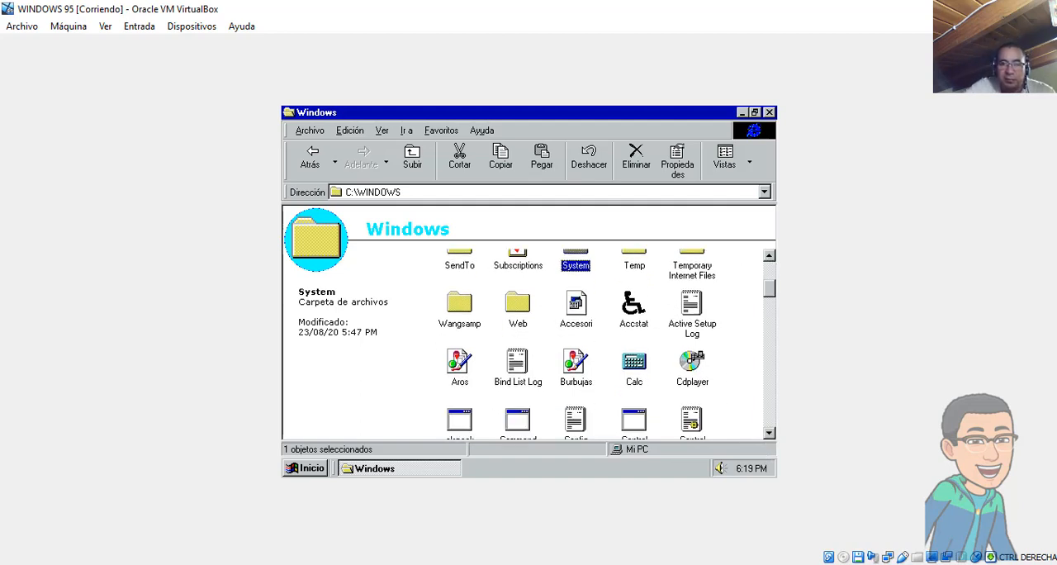
scroll(652, 322, down, 1)
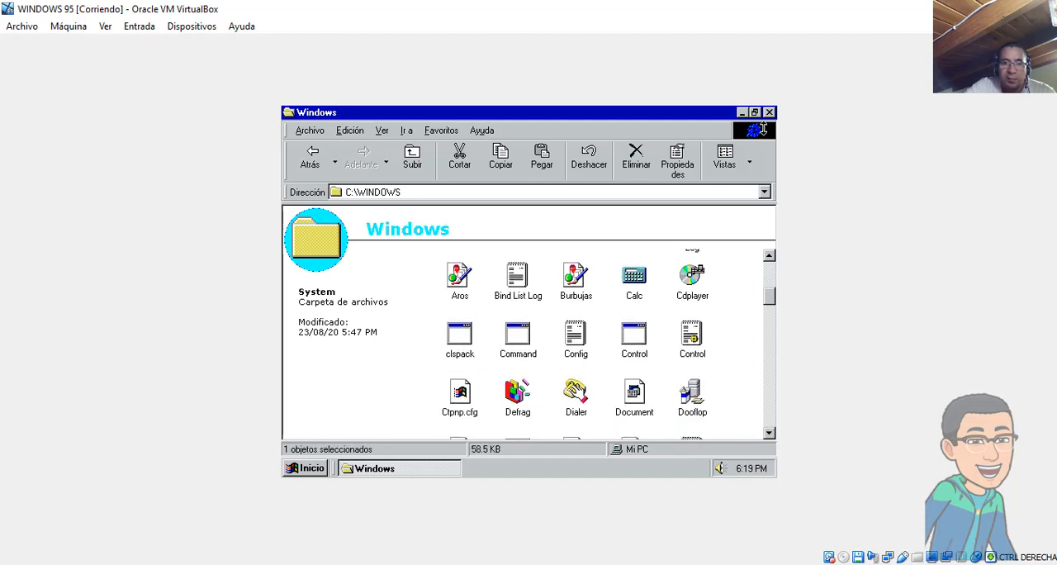
click(769, 112)
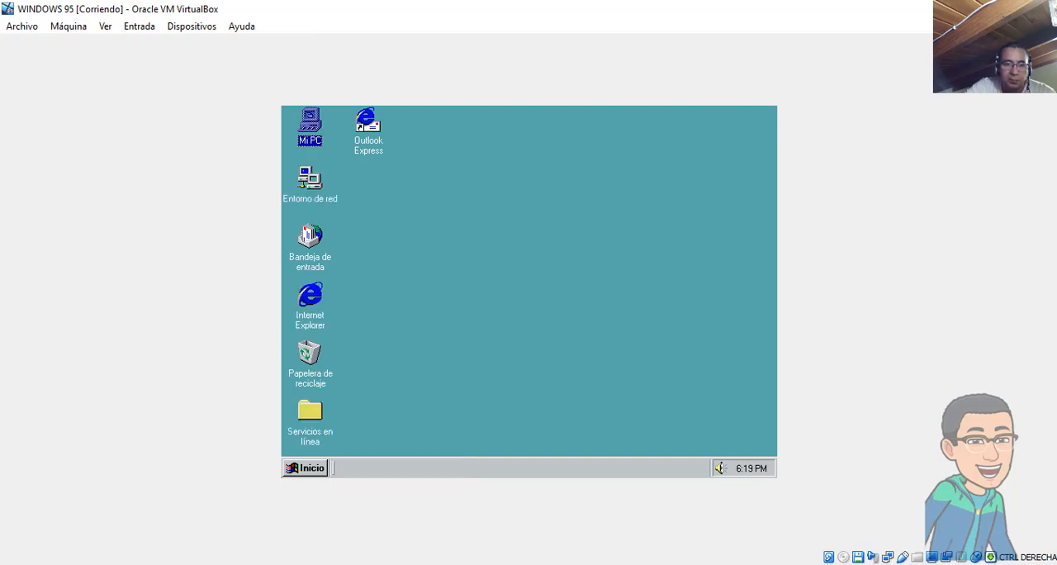
Launch Paint from the Windows 95 accessories and maximize its window.
click(297, 468)
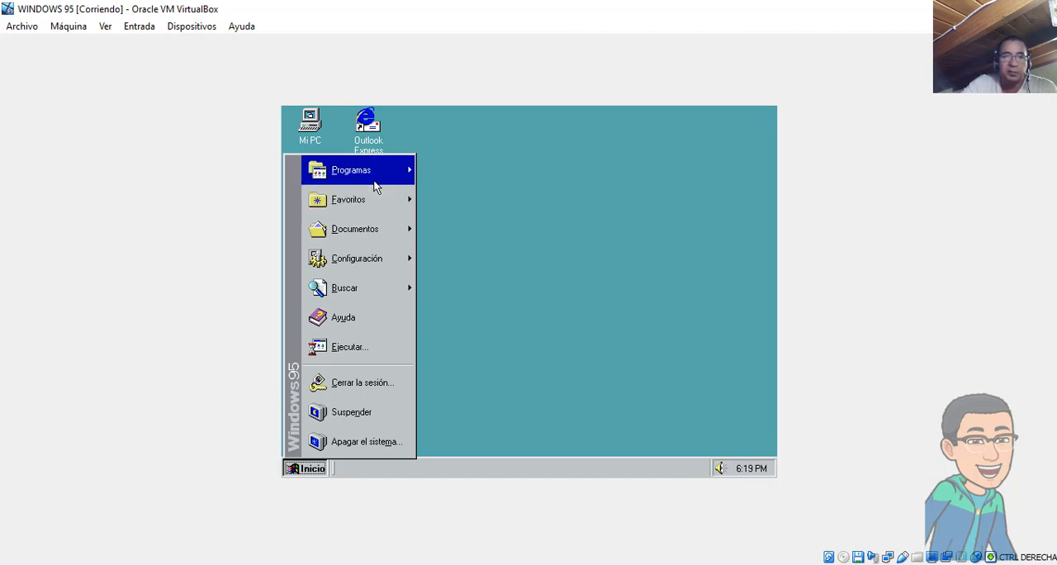
mouse_move(377, 175)
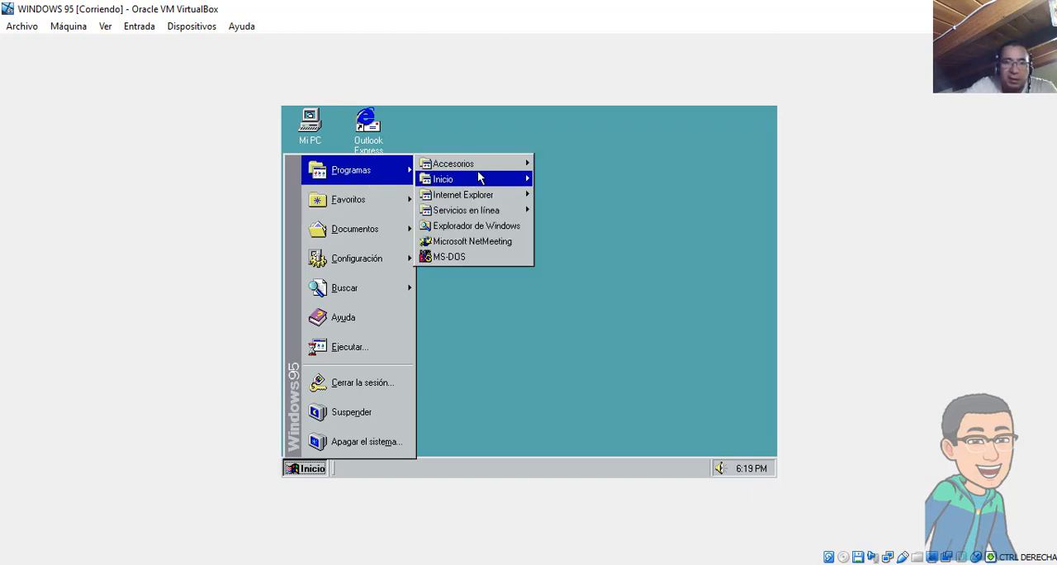
mouse_move(490, 169)
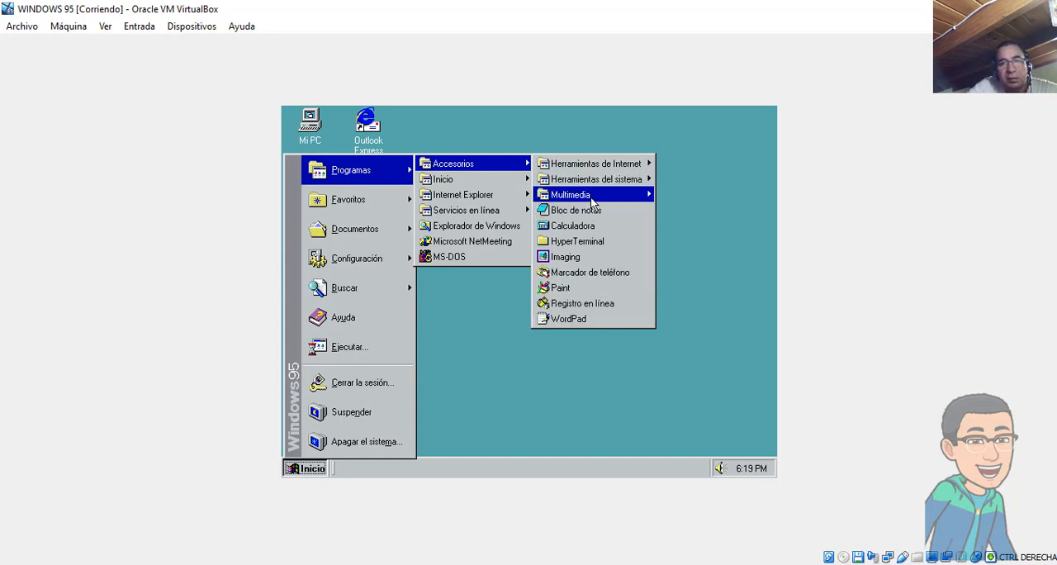
mouse_move(625, 201)
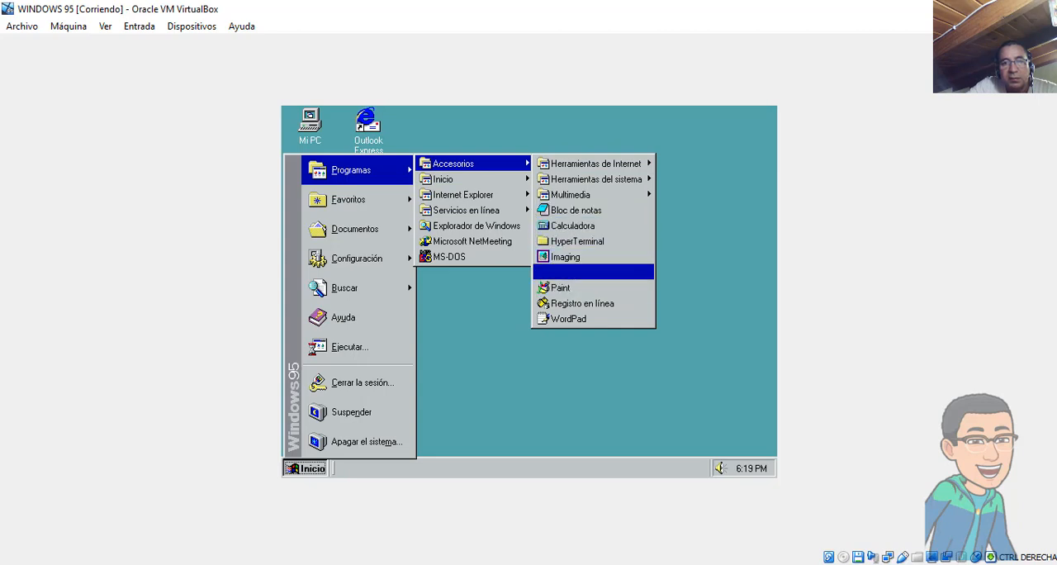
click(577, 288)
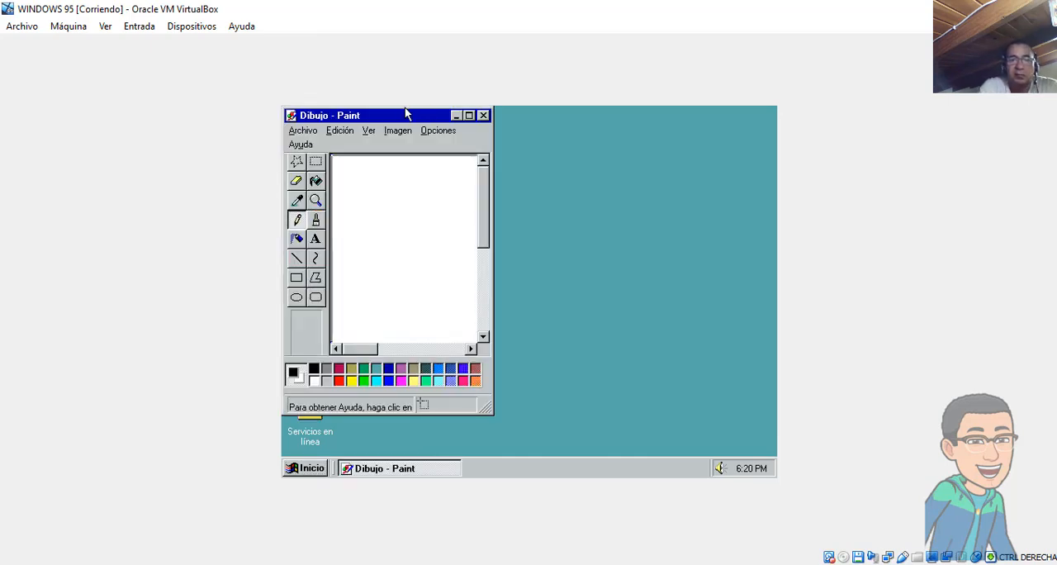
click(470, 116)
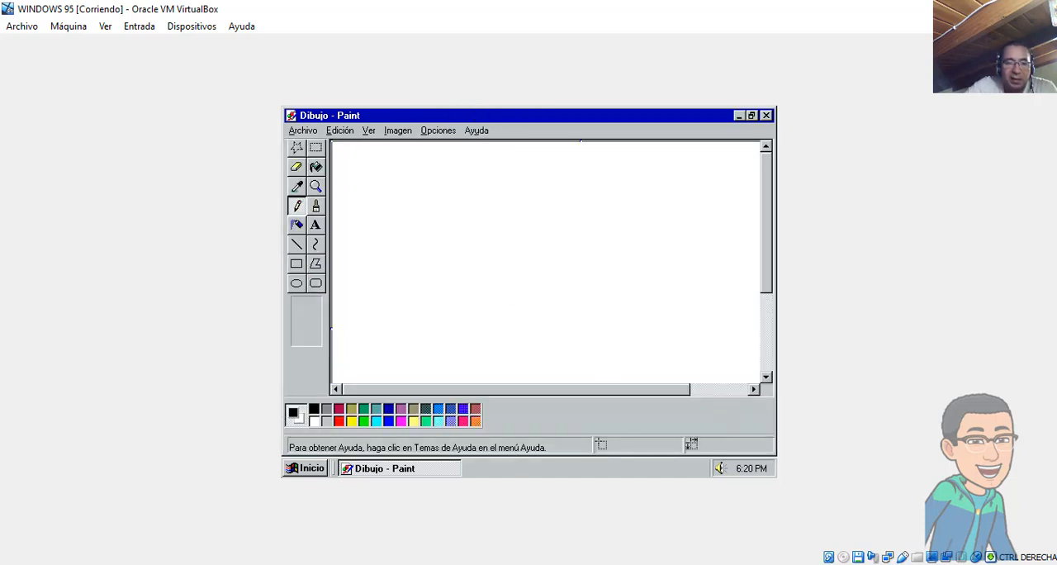
Release the virtual machine's input capture and run MSPAINT on the host computer to open its version of Paint.
key(Control_R)
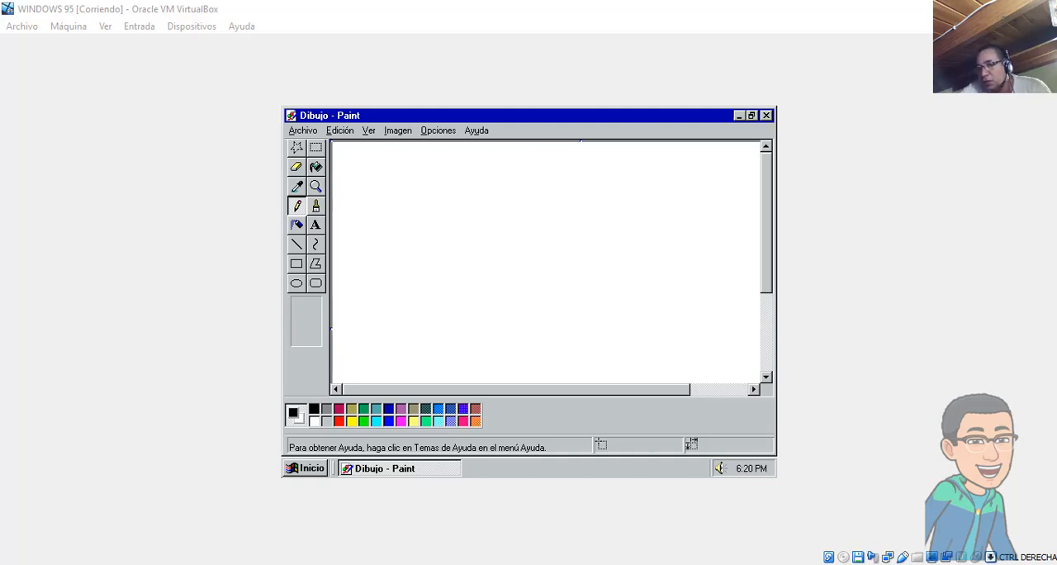
key(super+r)
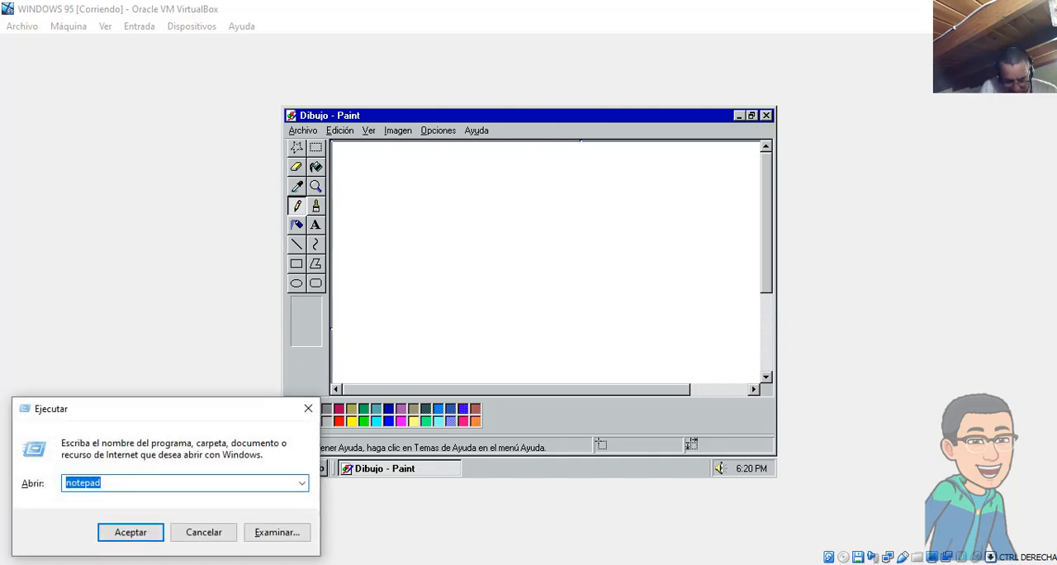
text(MS)
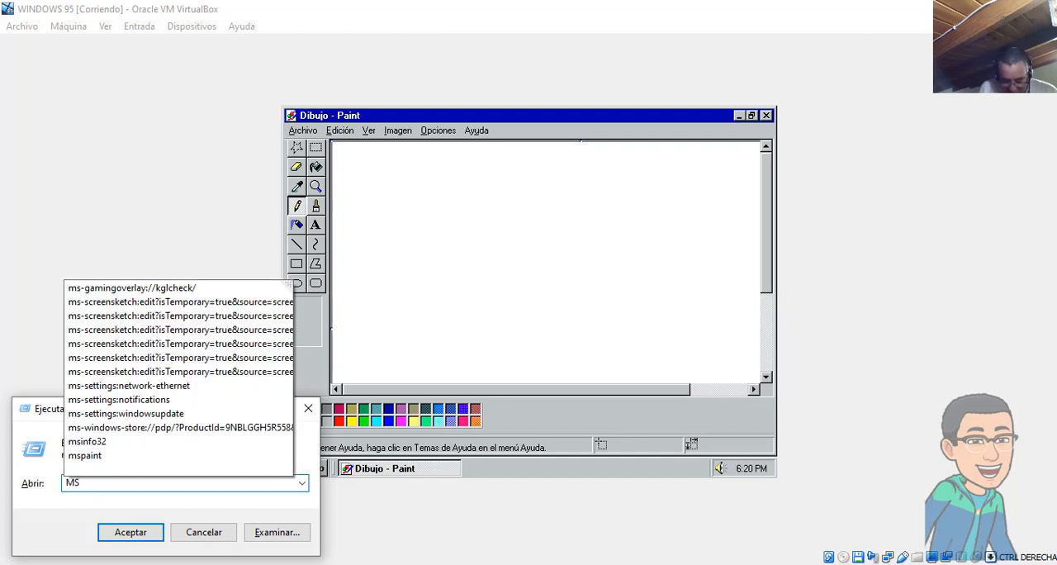
key(BackSpace)
key(BackSpace)
text(MS)
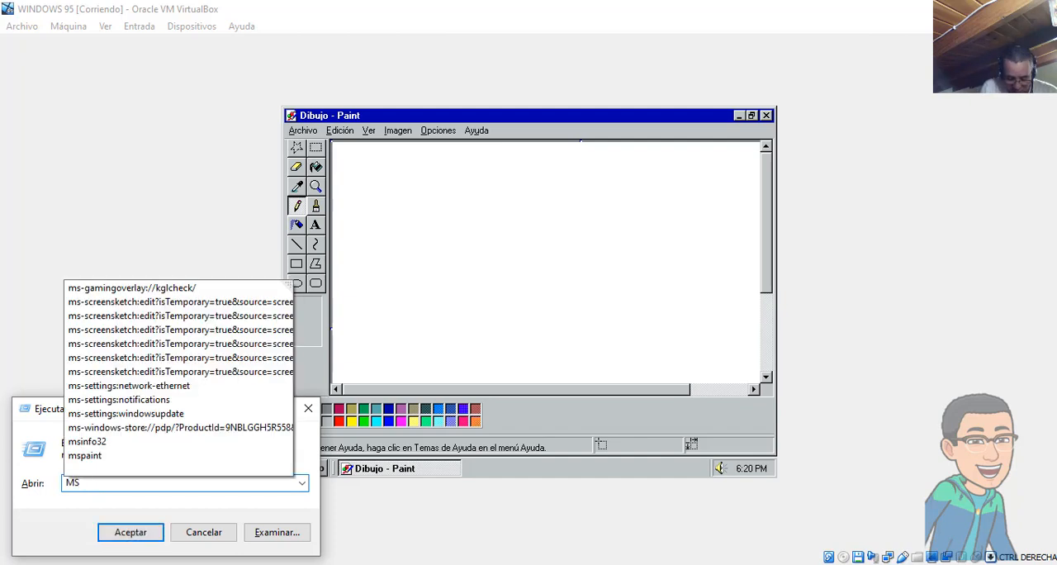
text(PAINT)
key(Return)
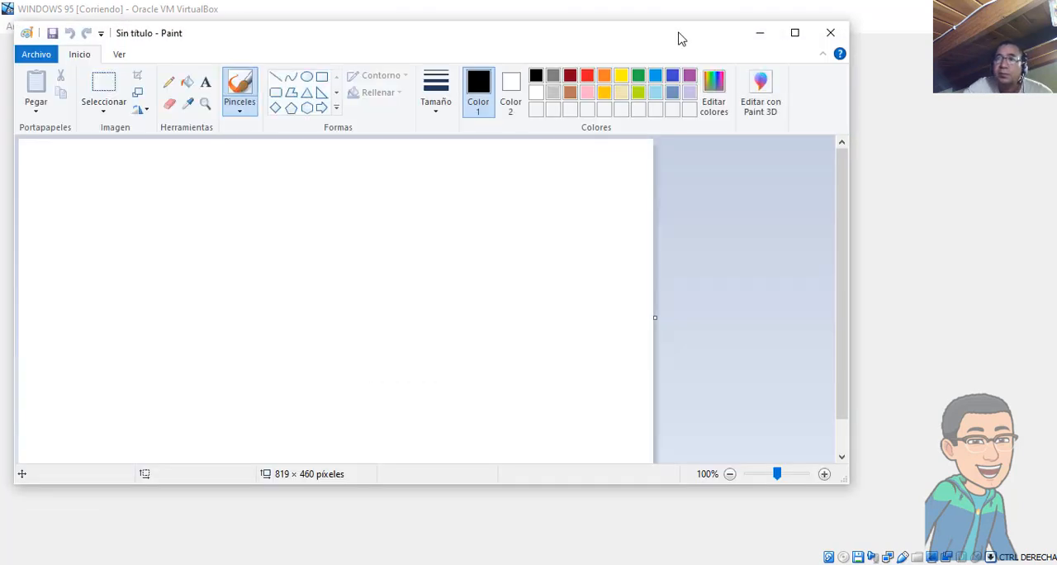
Shrink the host Paint window, zoom its canvas out to 50%, move it aside, and return to the virtual machine.
drag(848, 425, 776, 433)
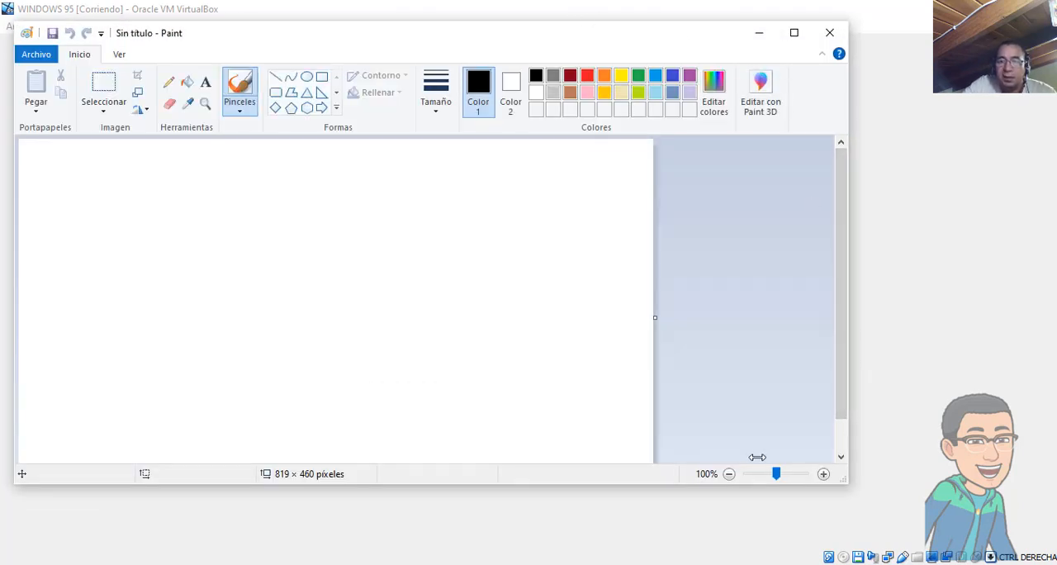
click(657, 474)
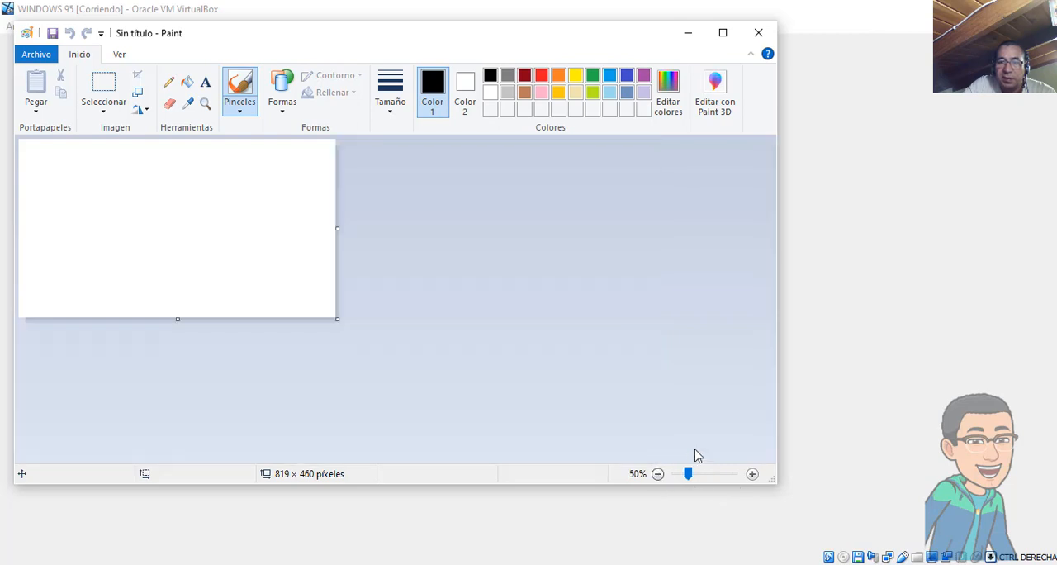
mouse_move(776, 482)
mouse_down()
mouse_move(556, 359)
mouse_move(432, 358)
mouse_move(492, 316)
mouse_move(735, 325)
mouse_up()
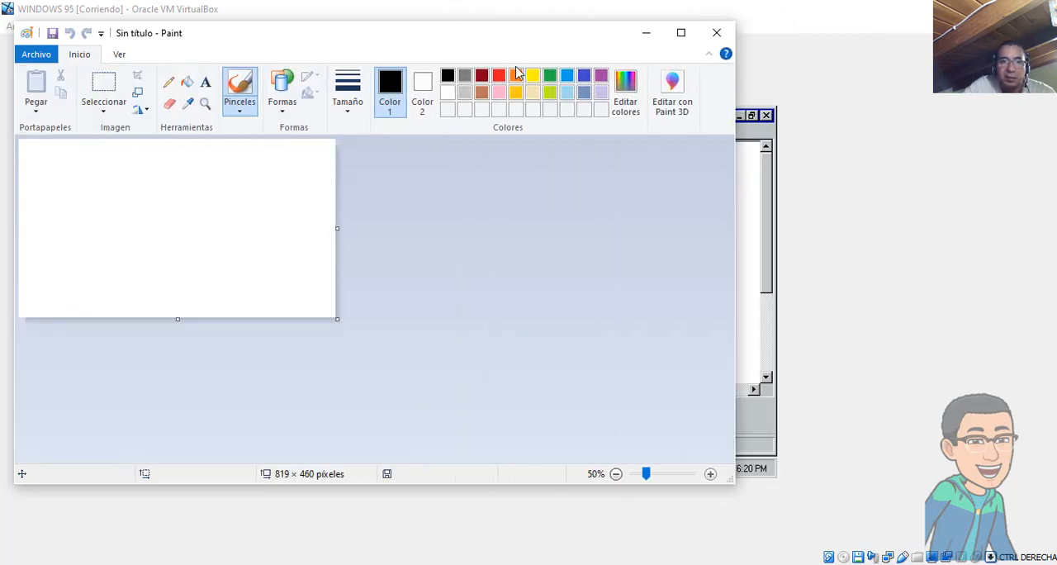
mouse_move(368, 39)
mouse_down()
mouse_move(1056, 142)
mouse_move(856, 57)
mouse_move(498, 59)
mouse_up()
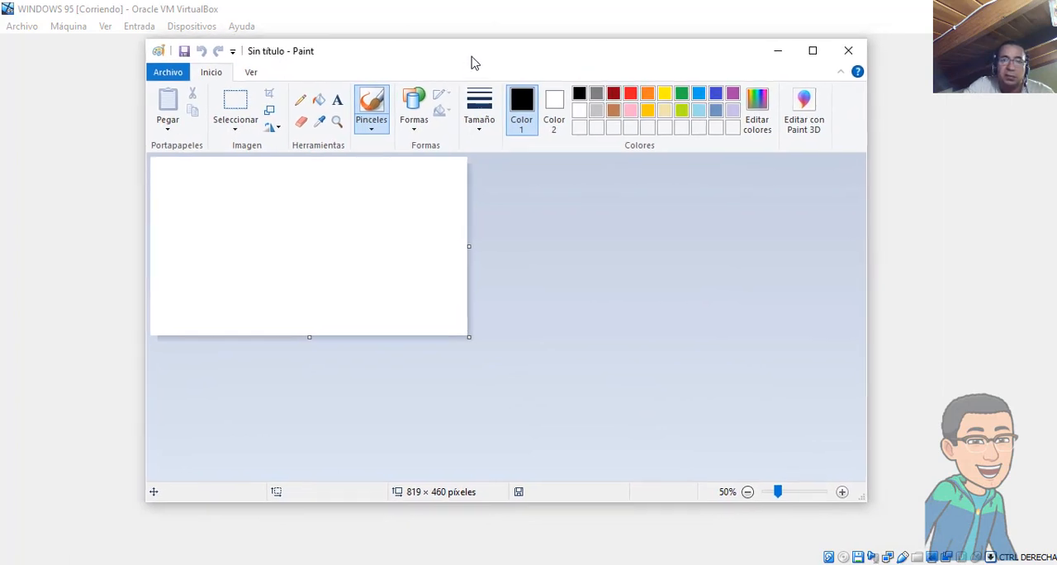
mouse_move(471, 63)
mouse_down()
mouse_move(748, 75)
mouse_move(444, 45)
mouse_move(1056, 65)
mouse_up()
click(529, 247)
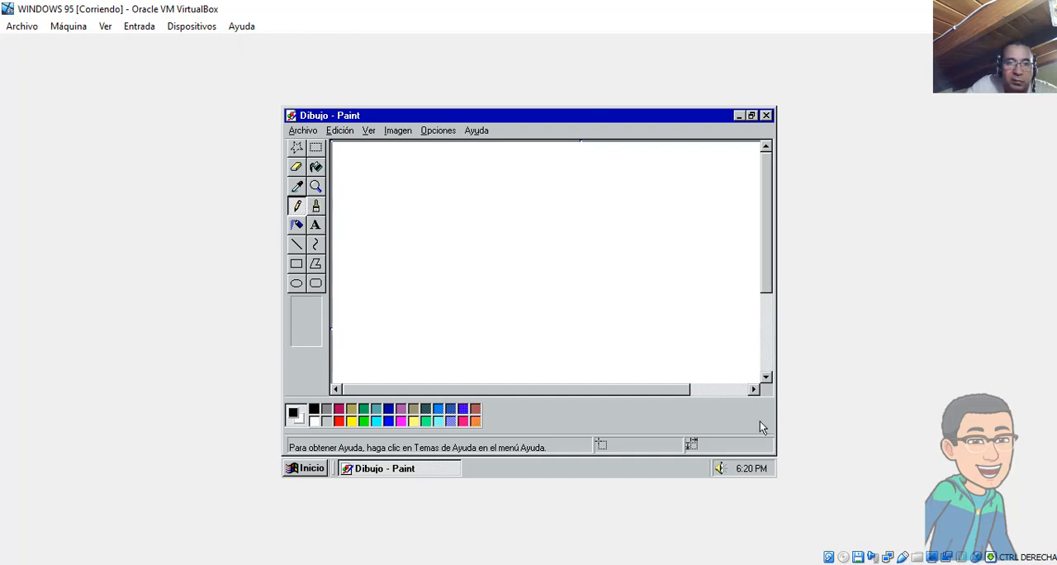
Paint a blue figure 2 on the canvas with the brush and close Paint without saving the drawing.
click(315, 206)
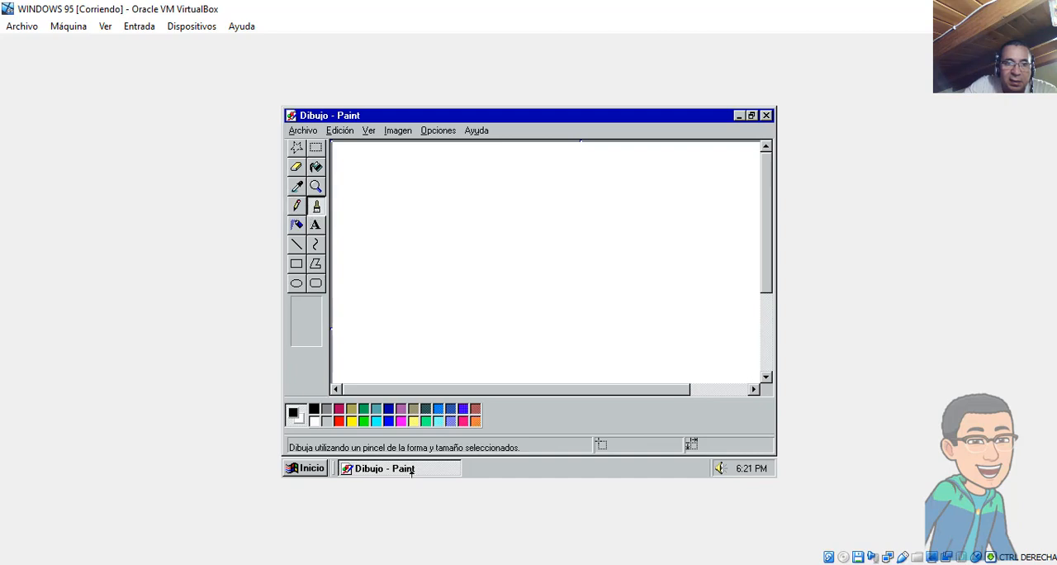
click(392, 421)
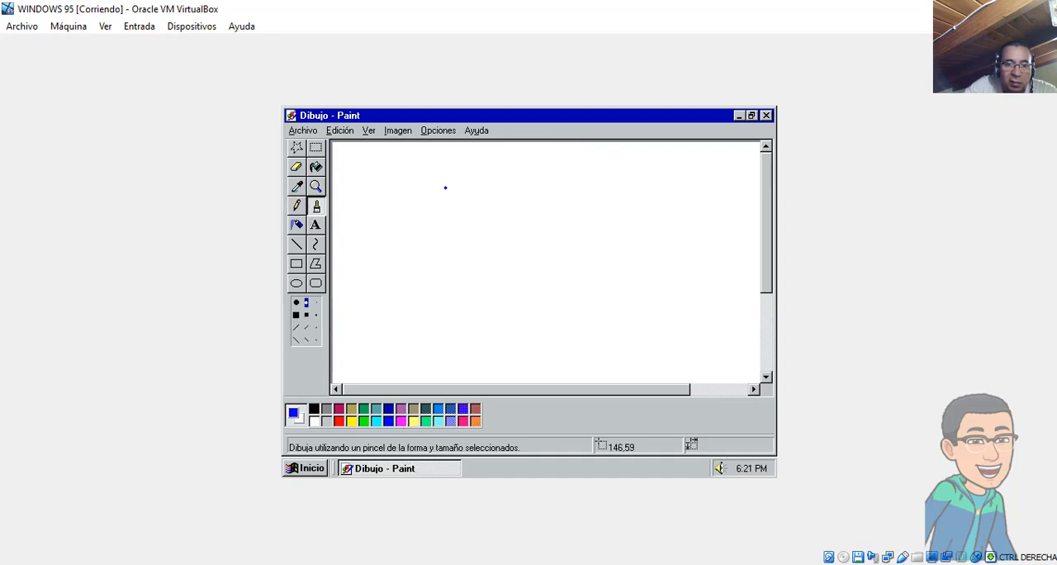
mouse_move(446, 186)
mouse_down()
mouse_move(441, 233)
mouse_move(502, 238)
mouse_up()
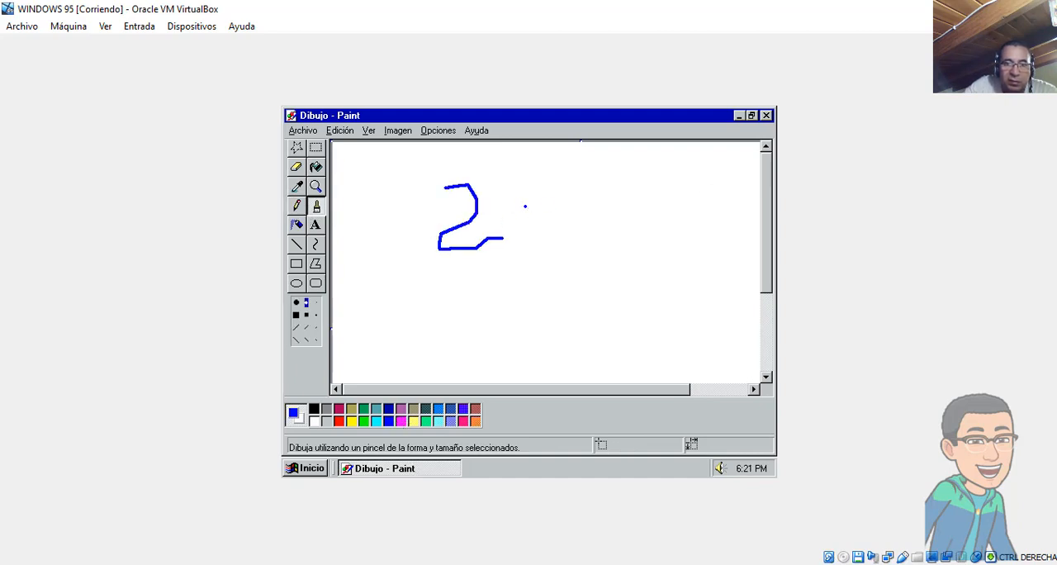
click(766, 116)
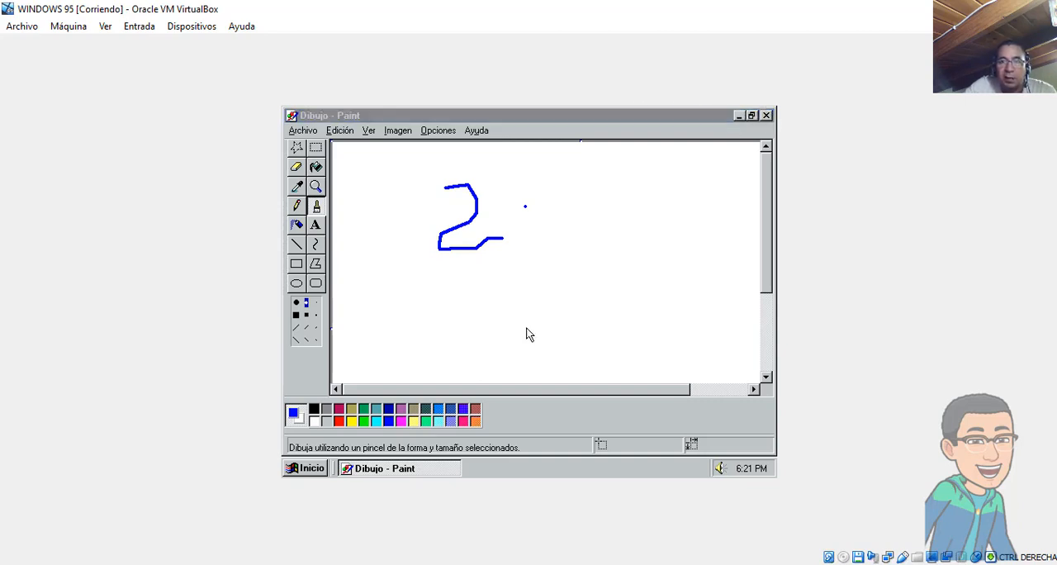
click(529, 307)
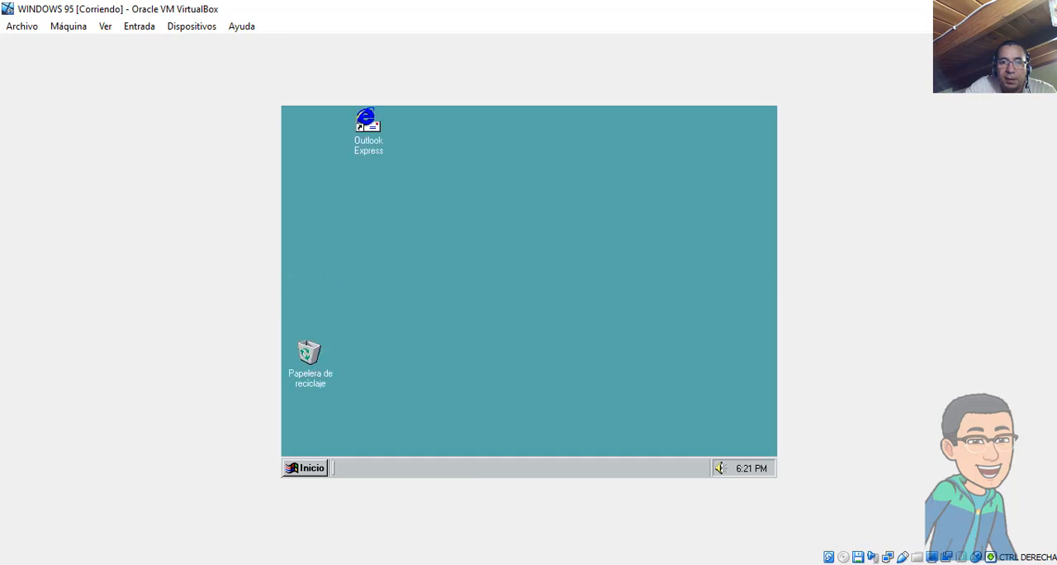
Open the Ejecutar dialog for running programs, view it, and close it without running anything.
click(291, 469)
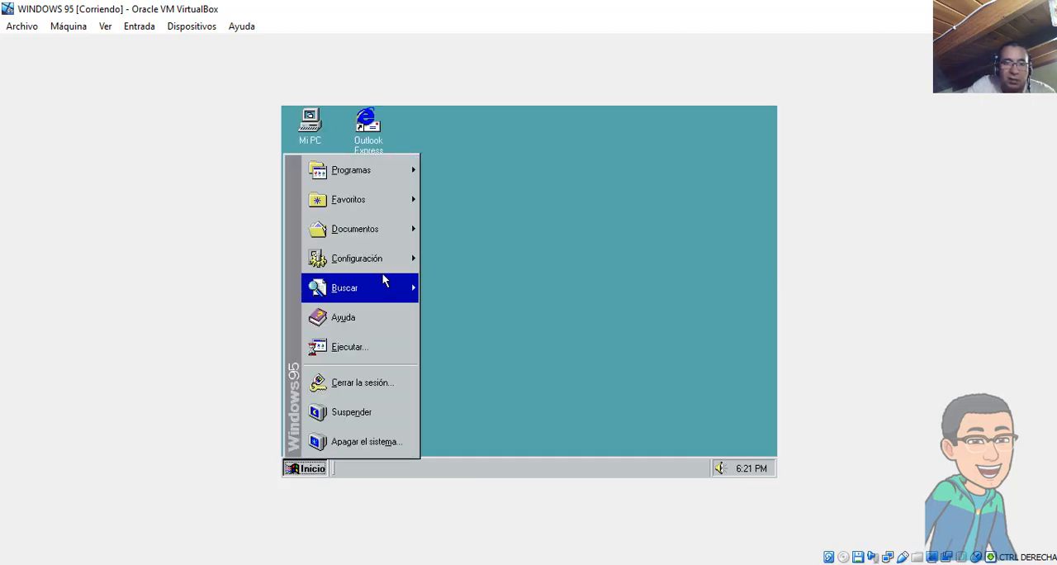
mouse_move(380, 271)
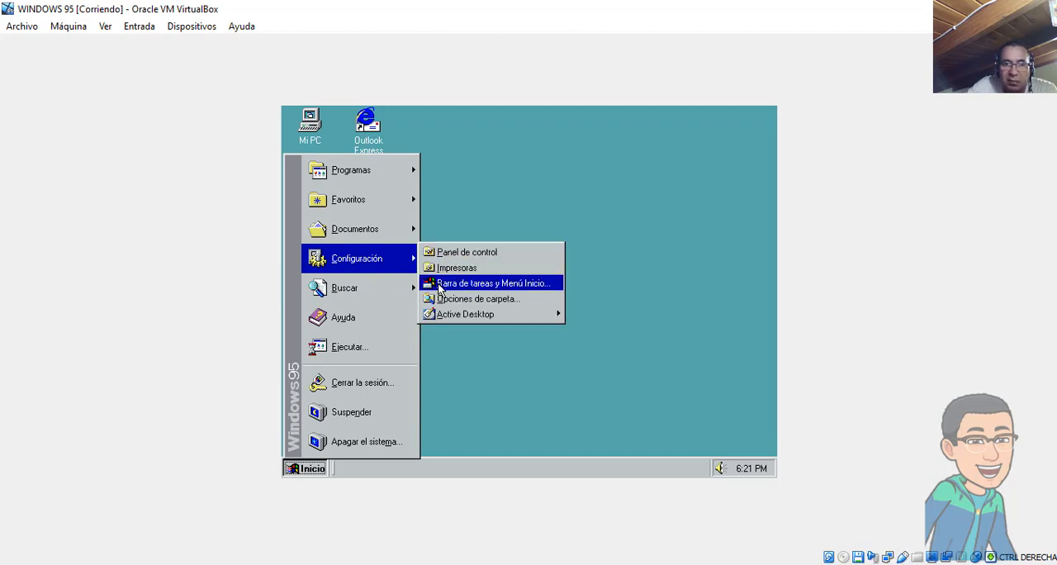
click(349, 353)
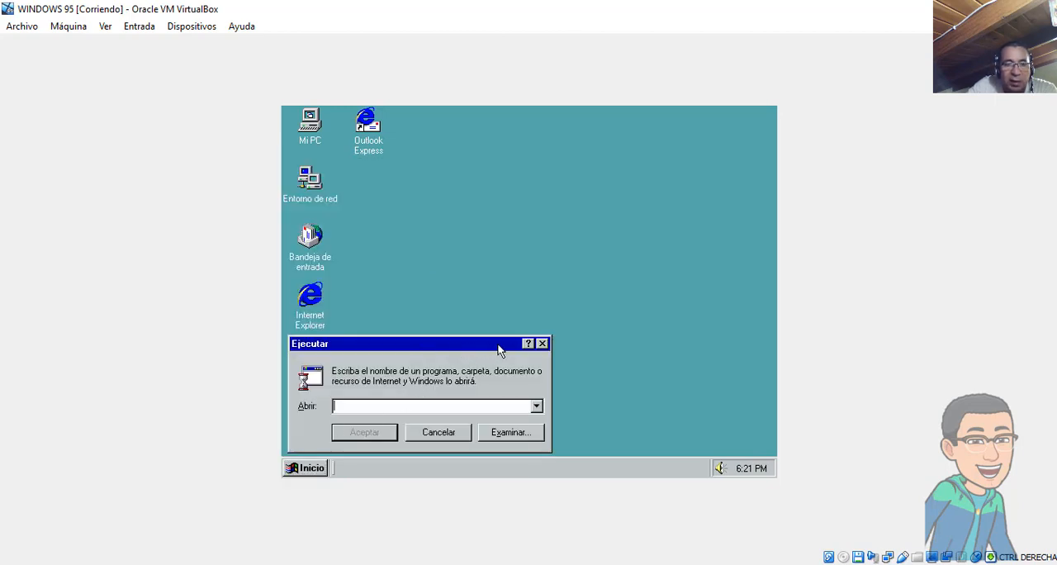
click(541, 343)
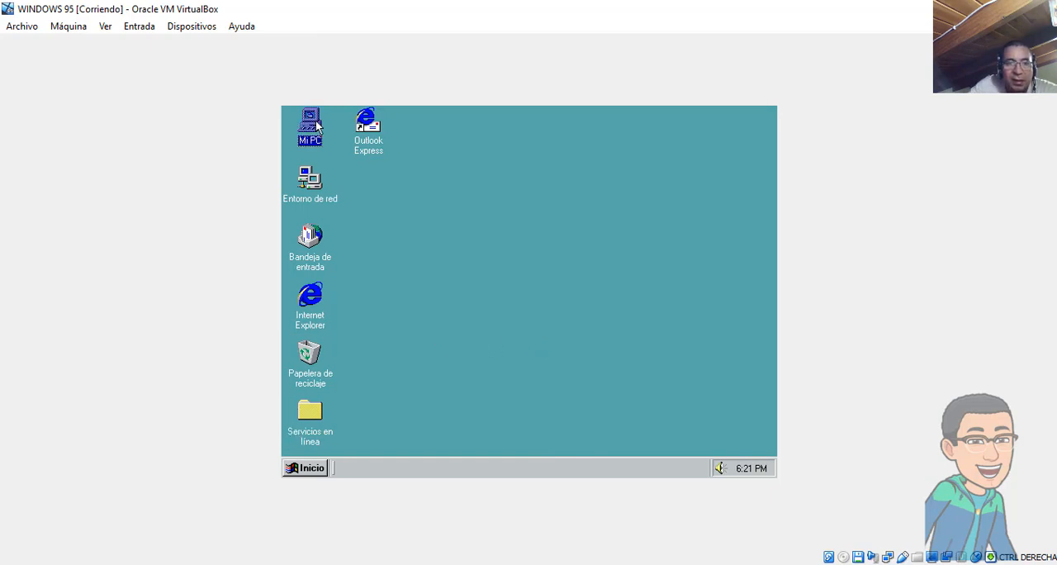
click(310, 199)
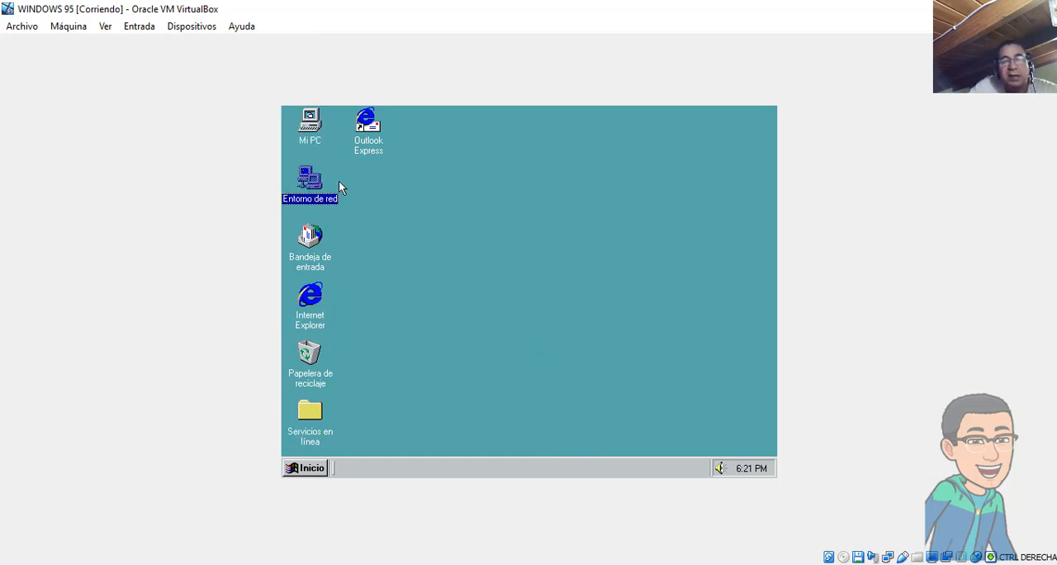
click(339, 180)
click(318, 184)
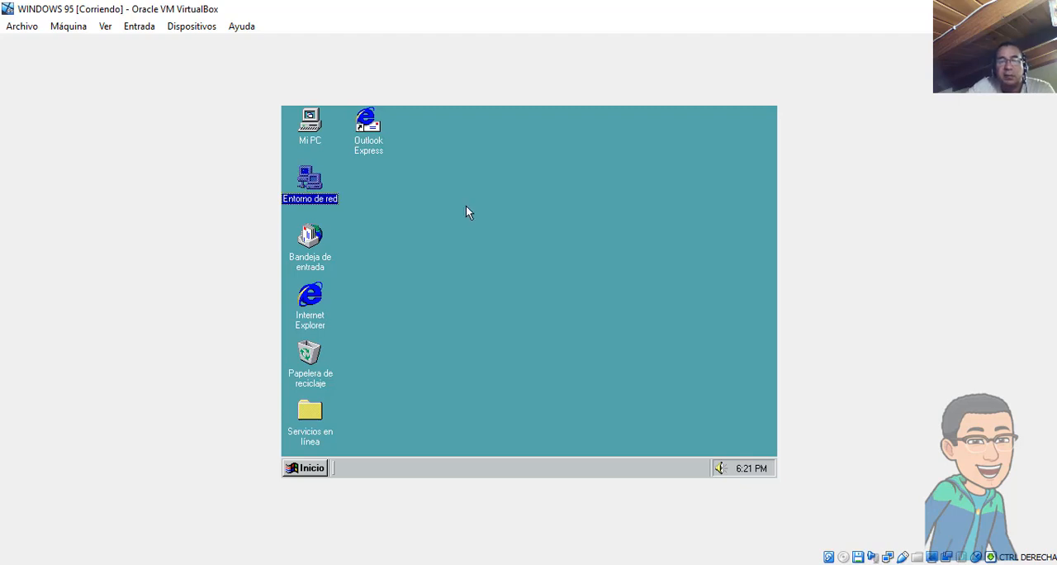
click(410, 175)
click(328, 184)
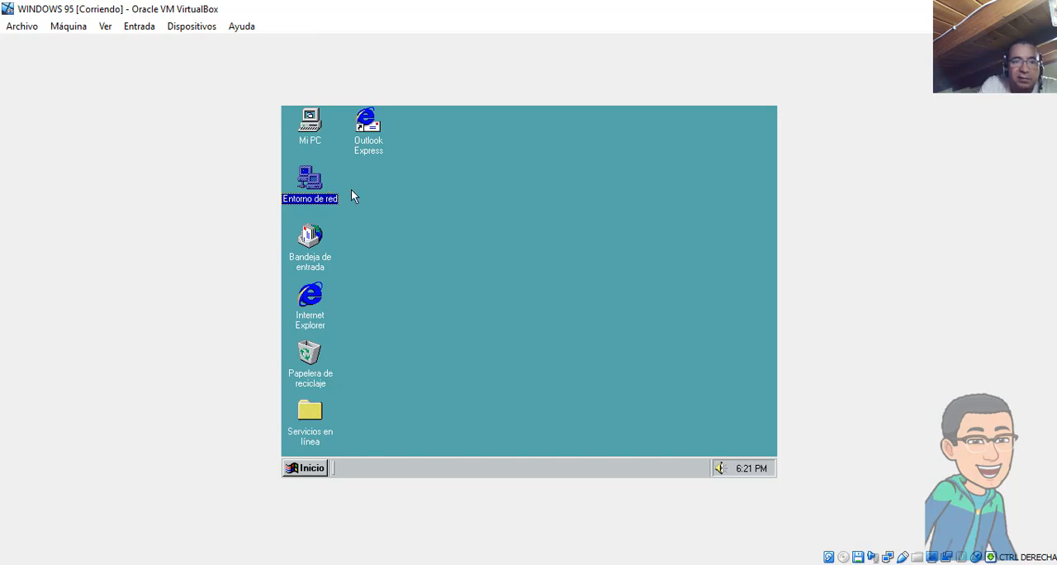
click(315, 256)
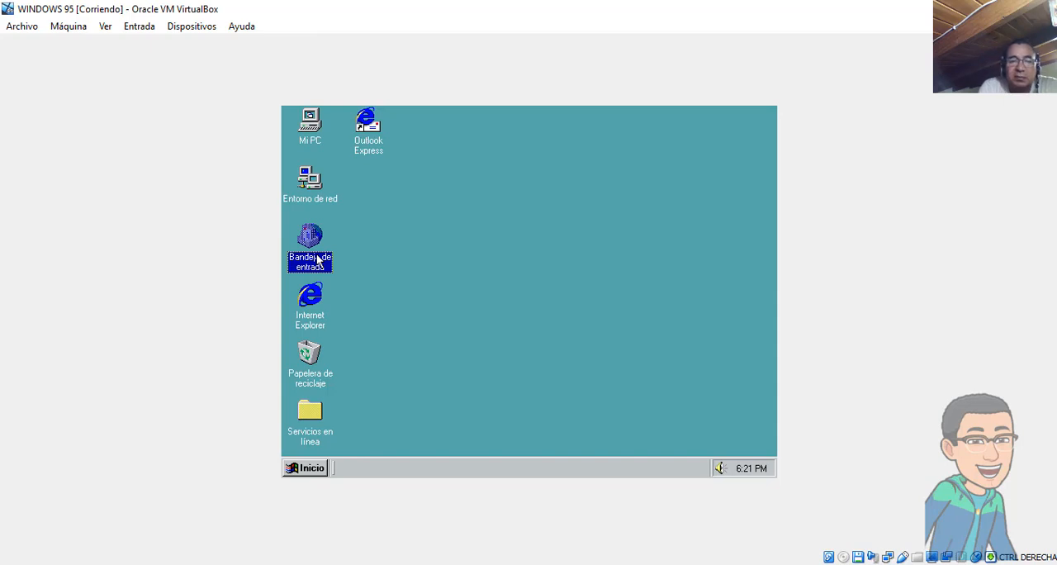
click(531, 275)
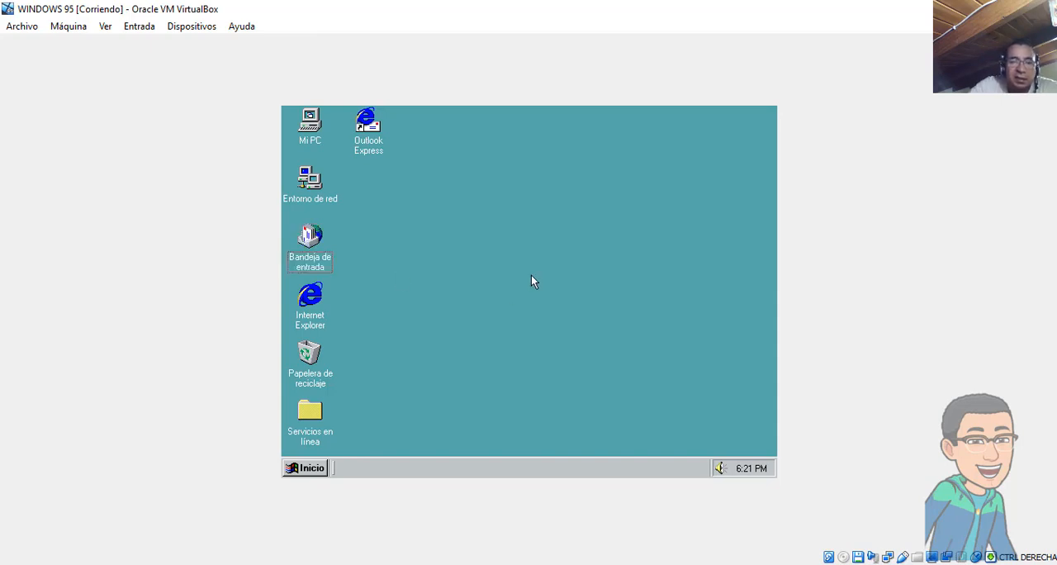
Open Mi PC from the desktop and look through the programs installed in Windows 95.
click(306, 115)
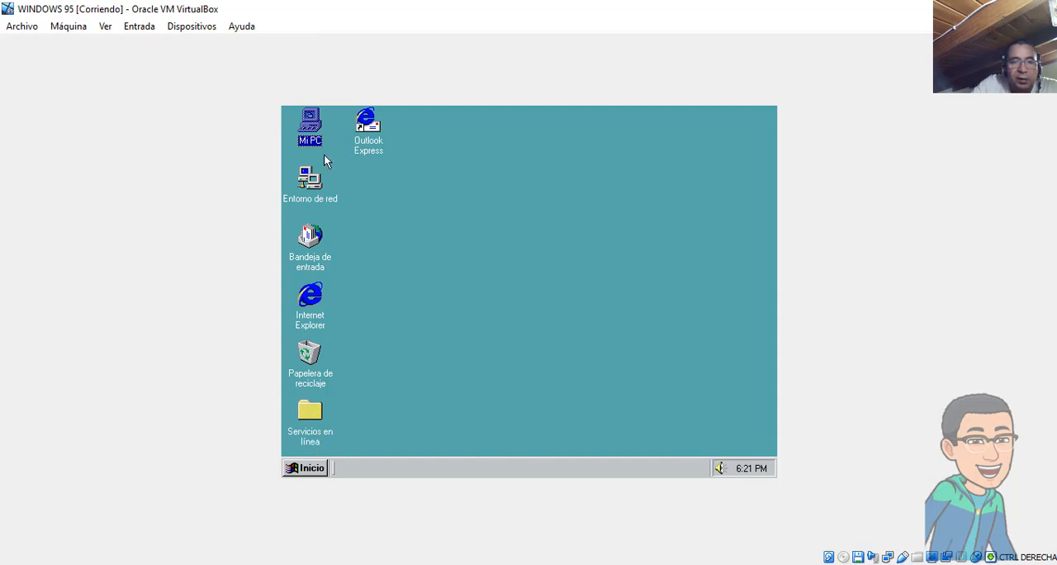
double_click(319, 132)
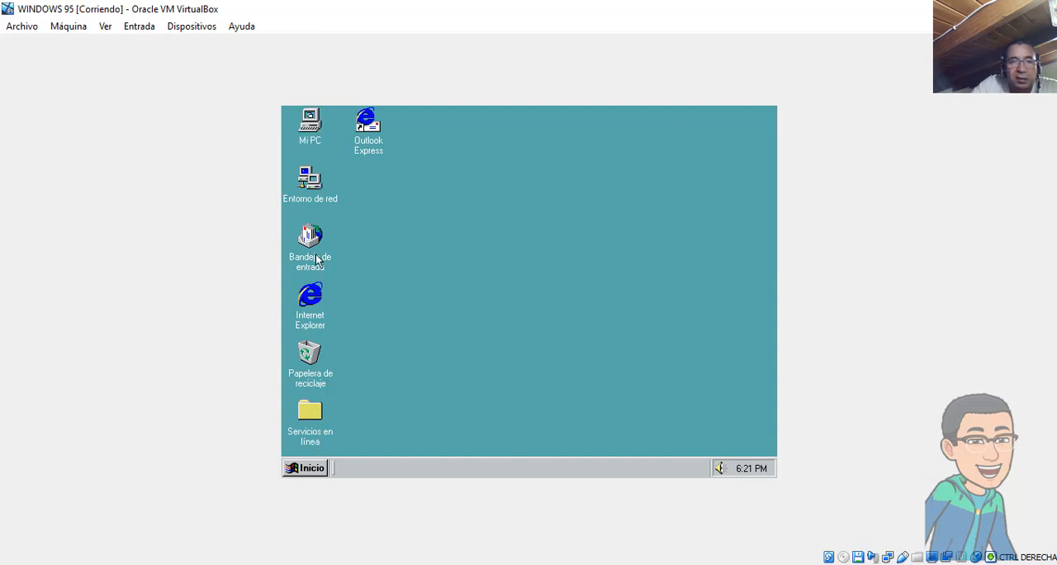
click(310, 468)
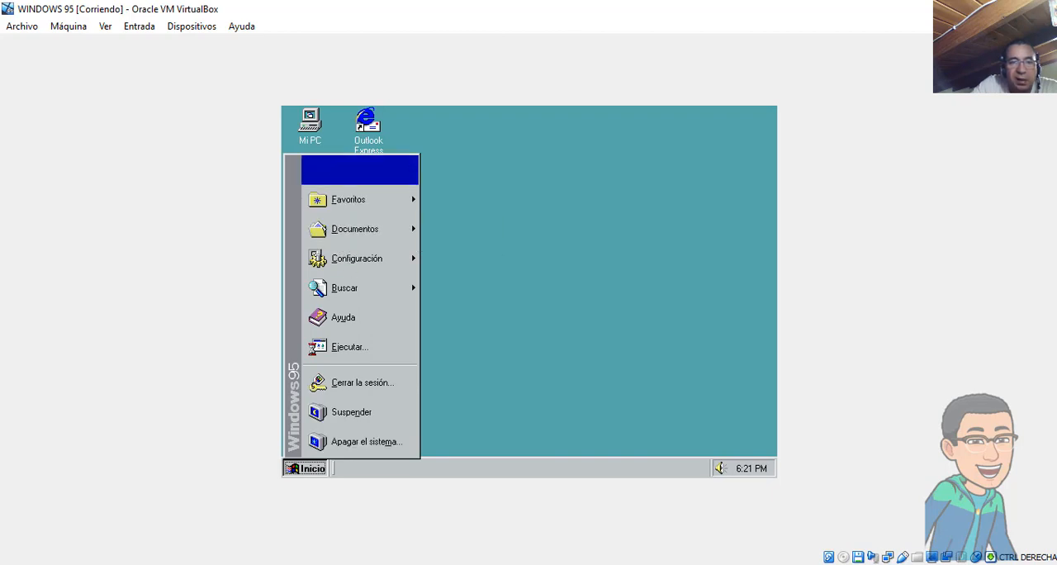
mouse_move(354, 177)
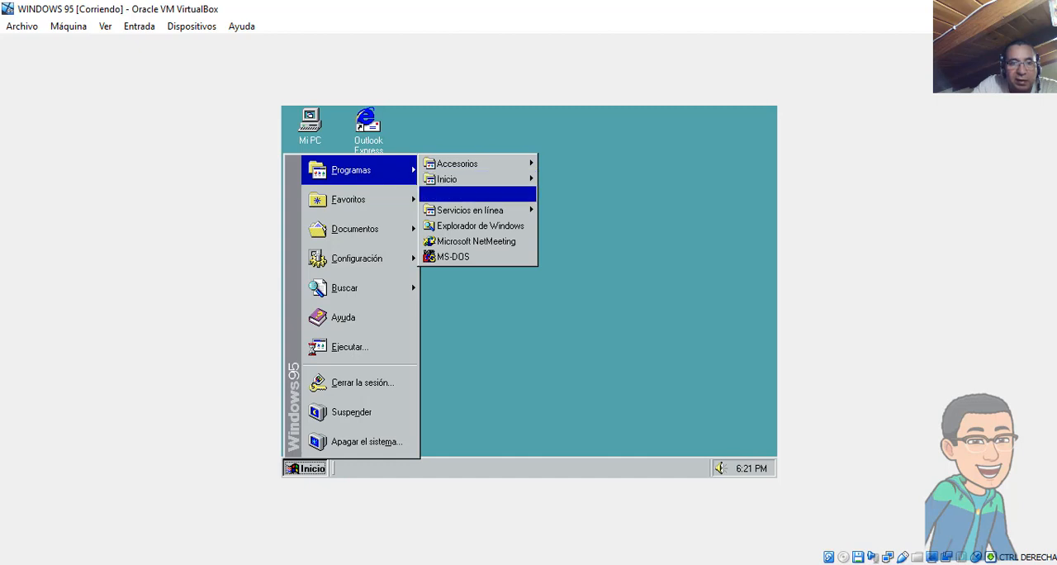
click(450, 259)
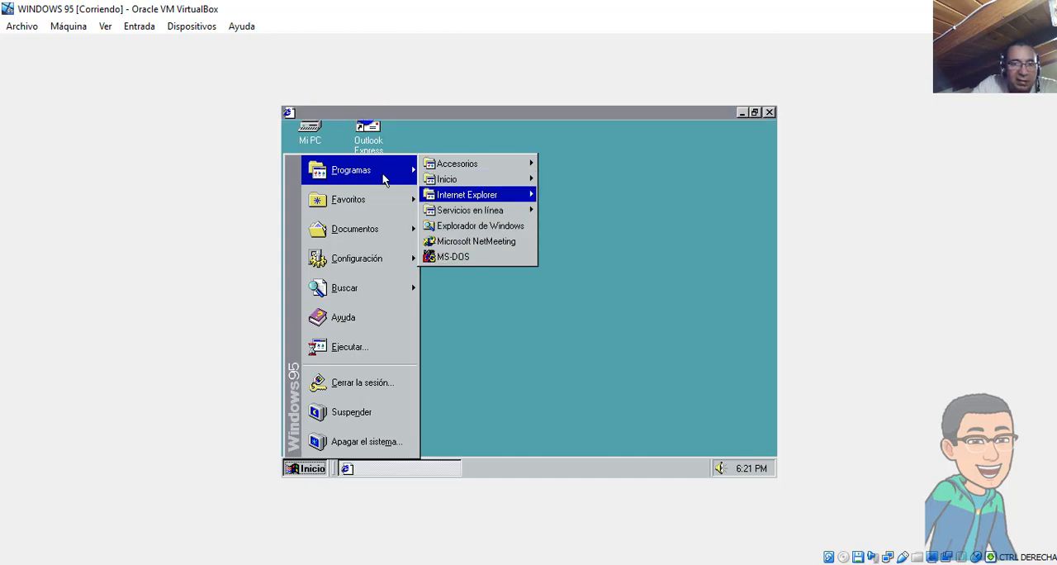
mouse_move(435, 192)
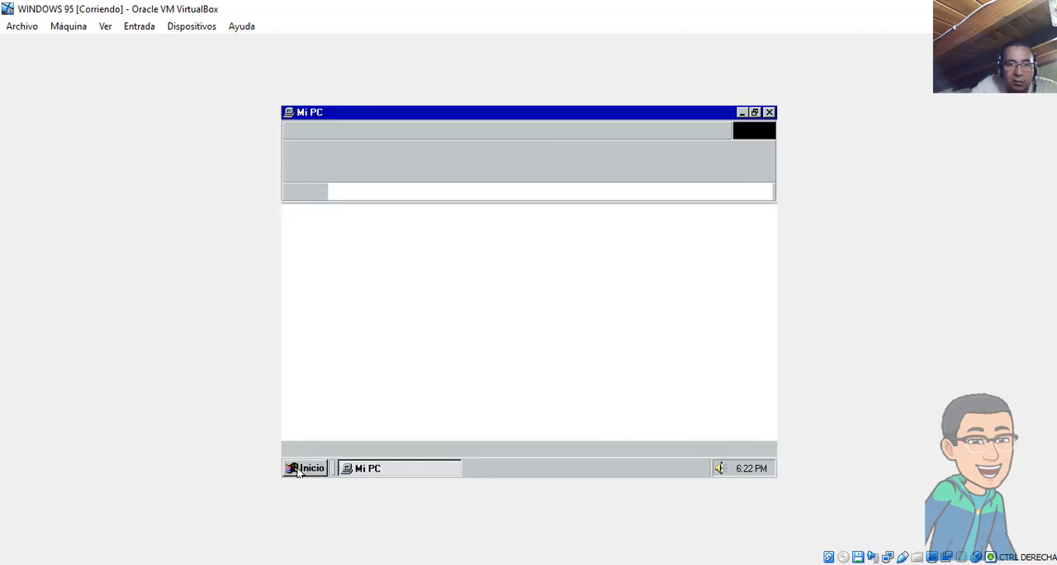
click(304, 468)
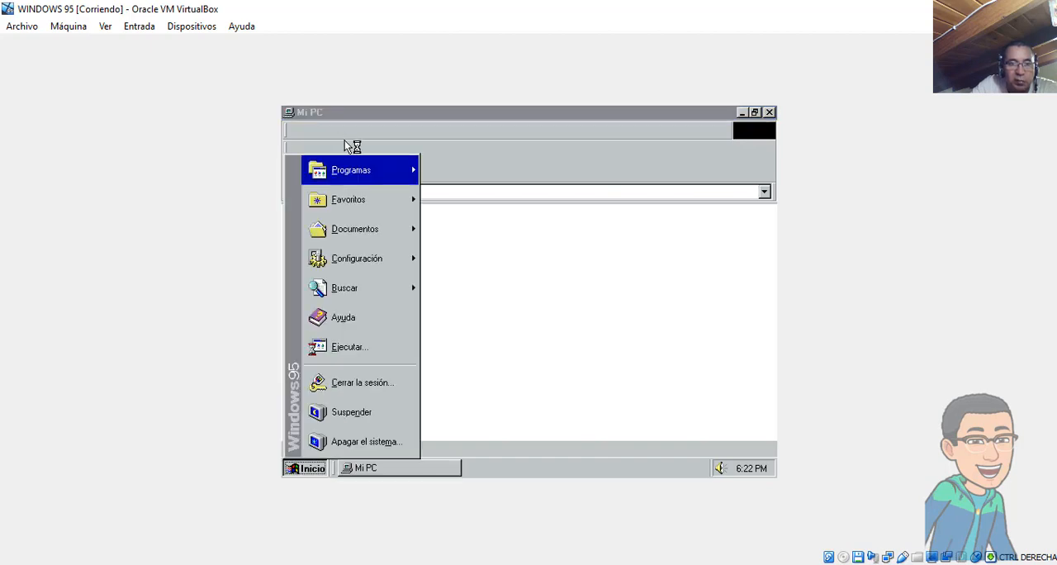
mouse_move(351, 172)
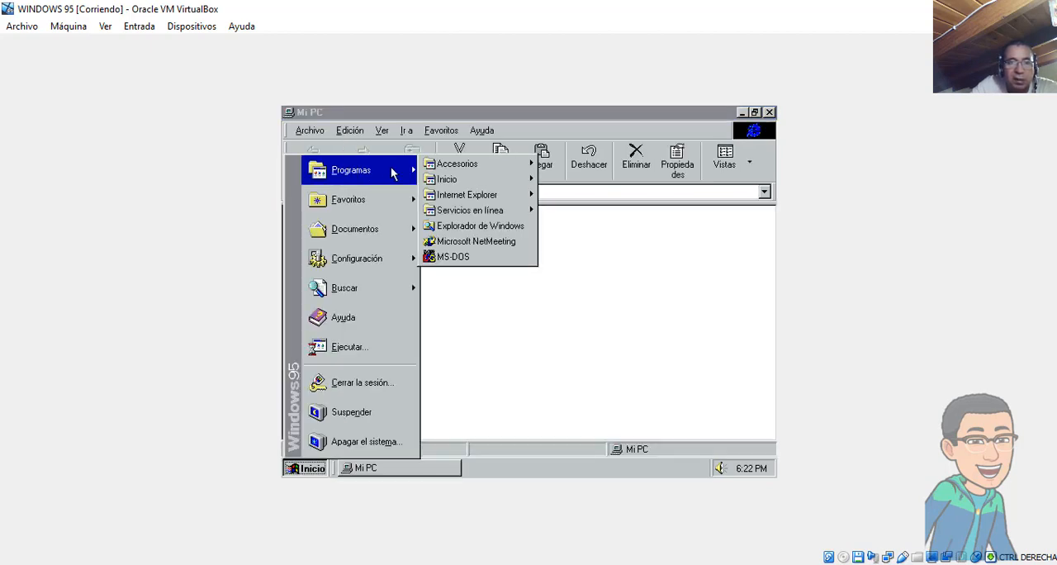
mouse_move(448, 169)
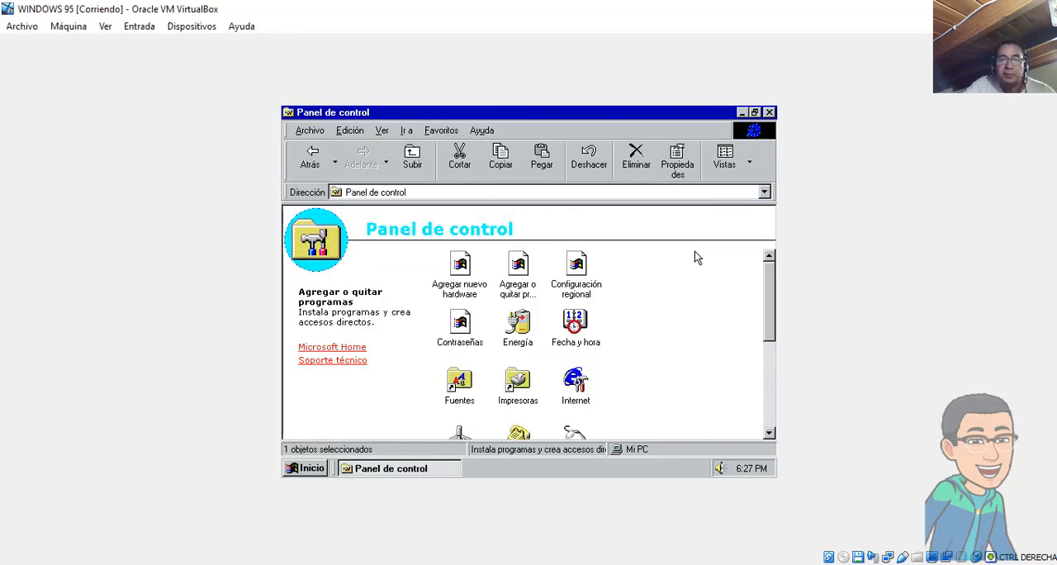
Open Agregar o quitar programas and show the details of the Accesorios component in the Windows installation components.
click(517, 272)
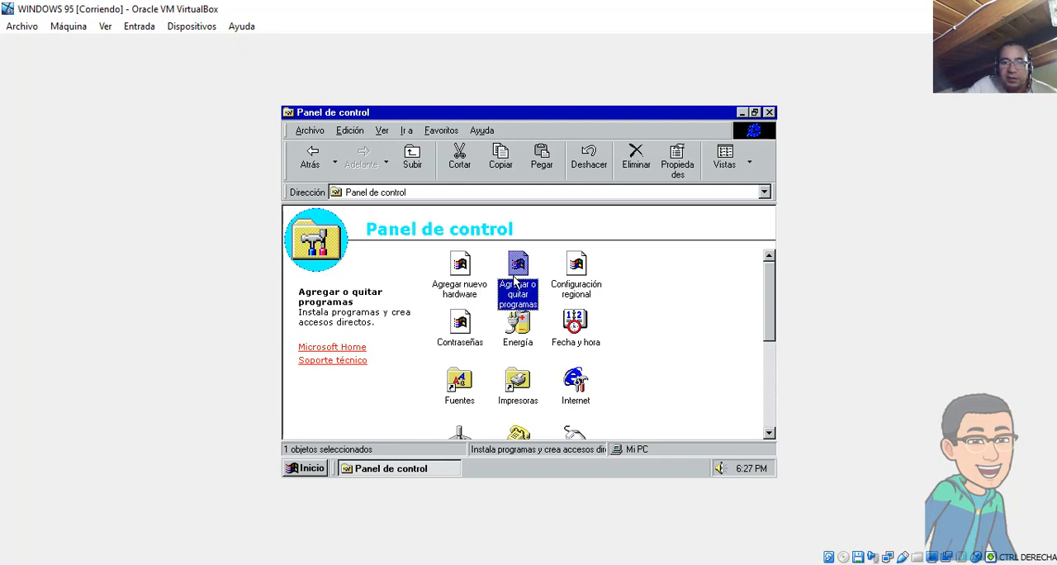
double_click(514, 276)
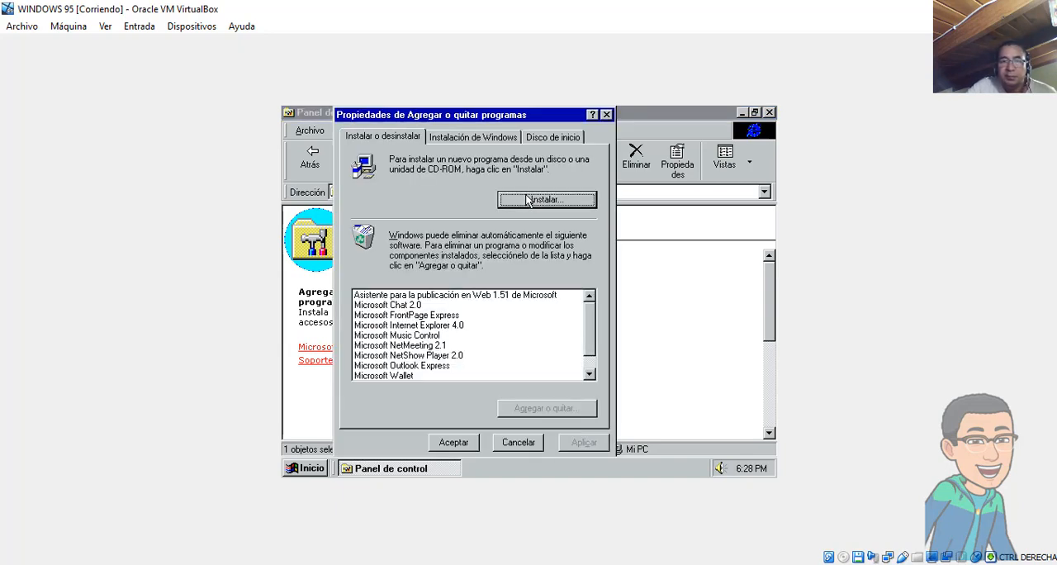
click(451, 137)
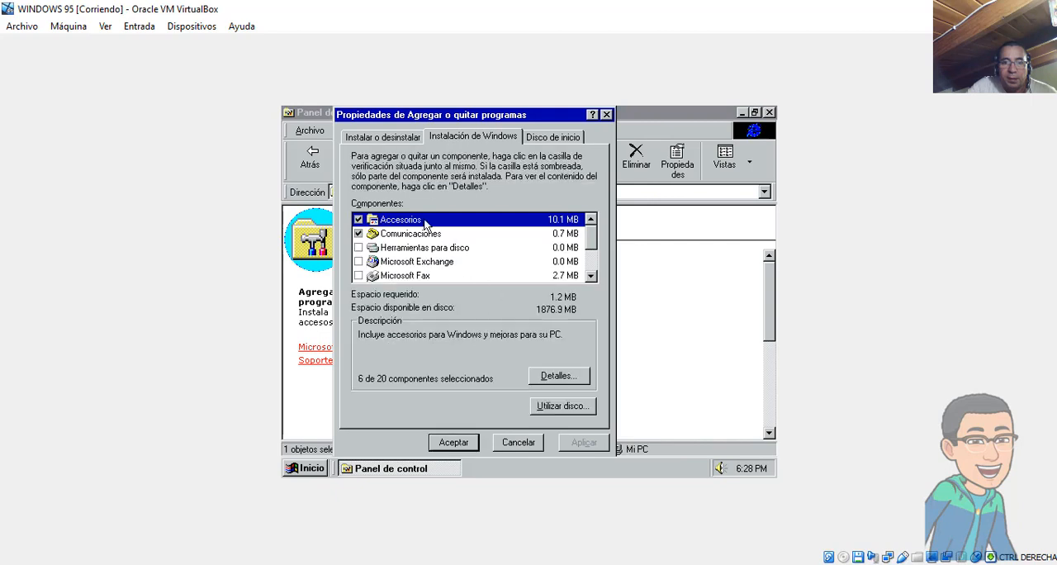
click(553, 376)
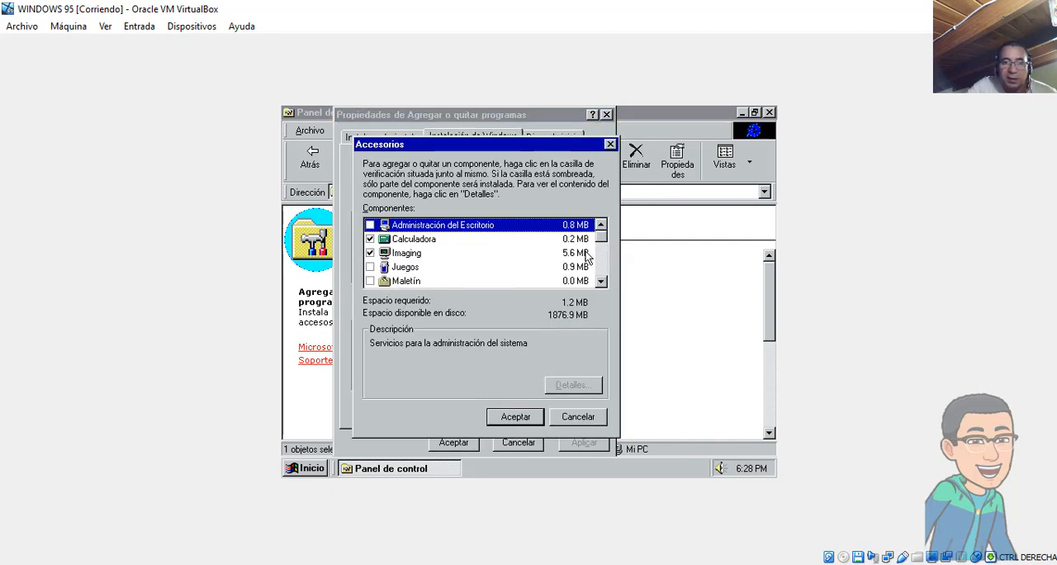
Add Juegos and Administración del Escritorio to the Accesorios components, install them, and close the add/remove programs dialog.
click(601, 281)
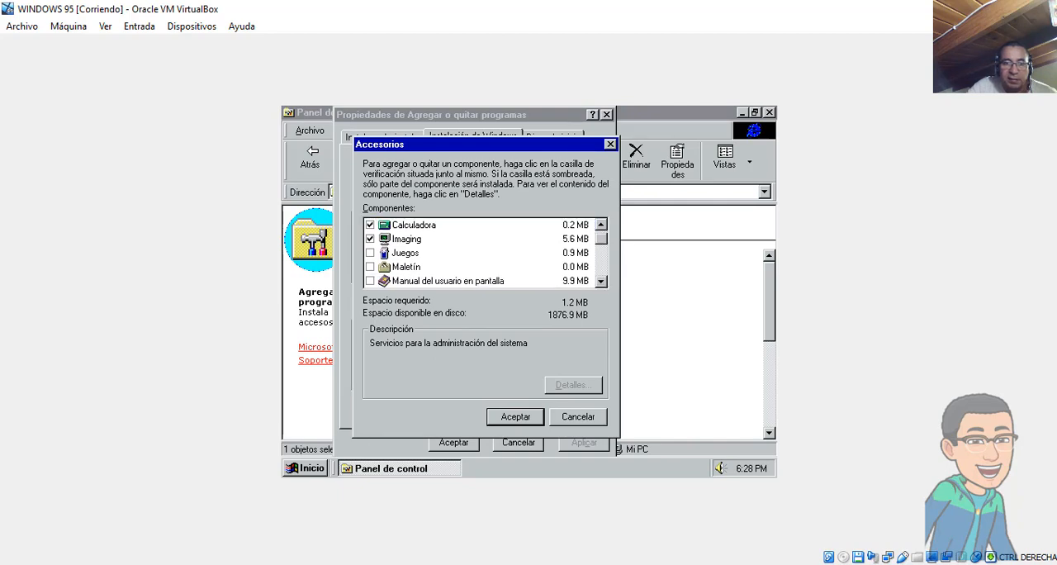
click(369, 253)
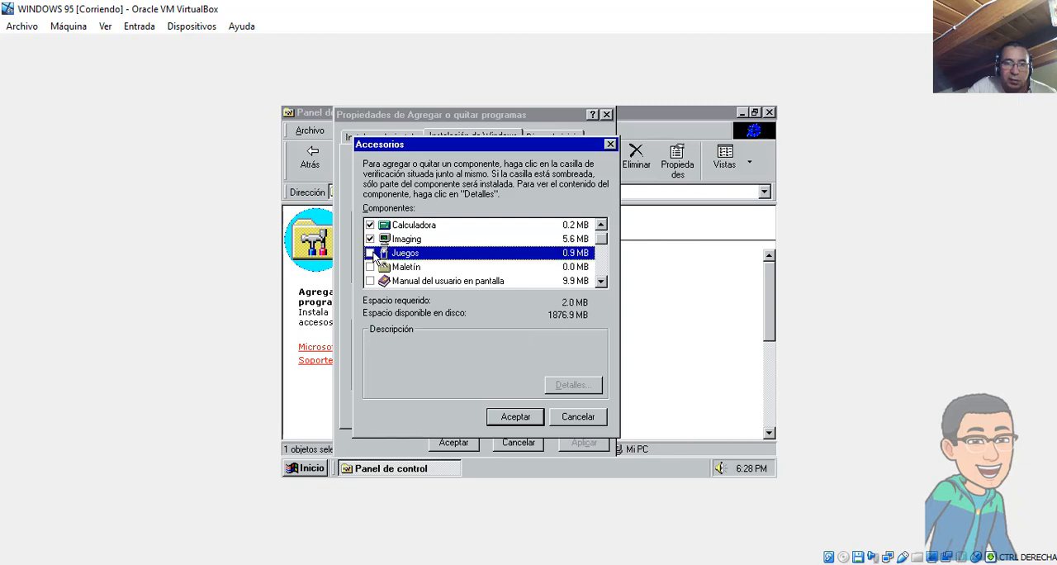
click(600, 225)
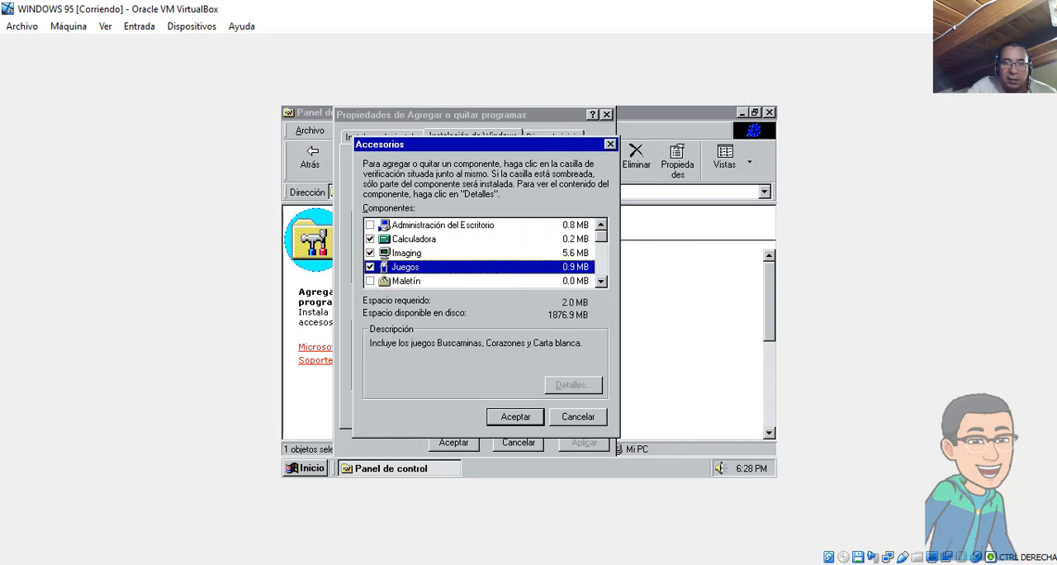
click(370, 226)
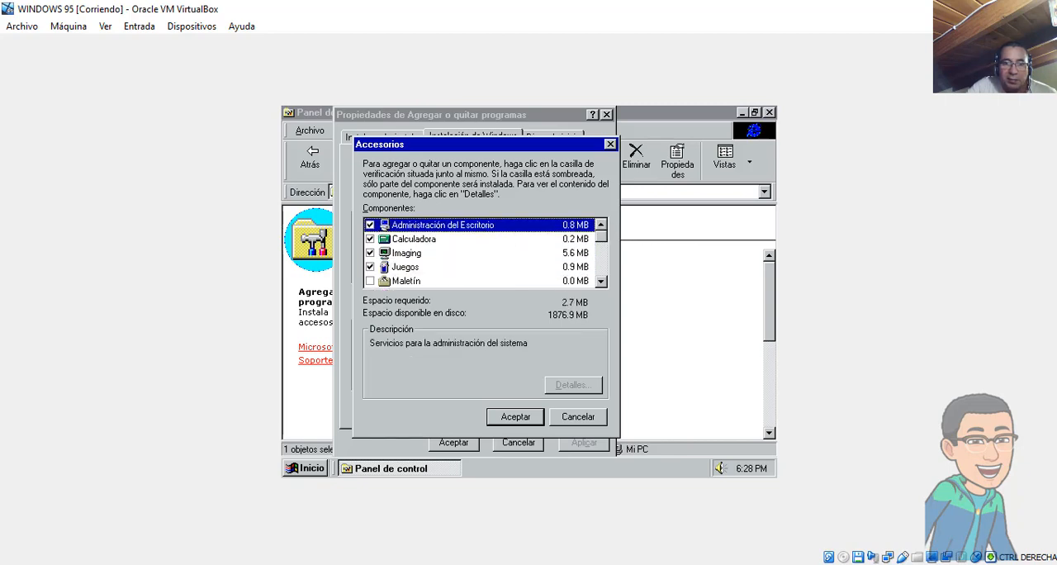
click(514, 416)
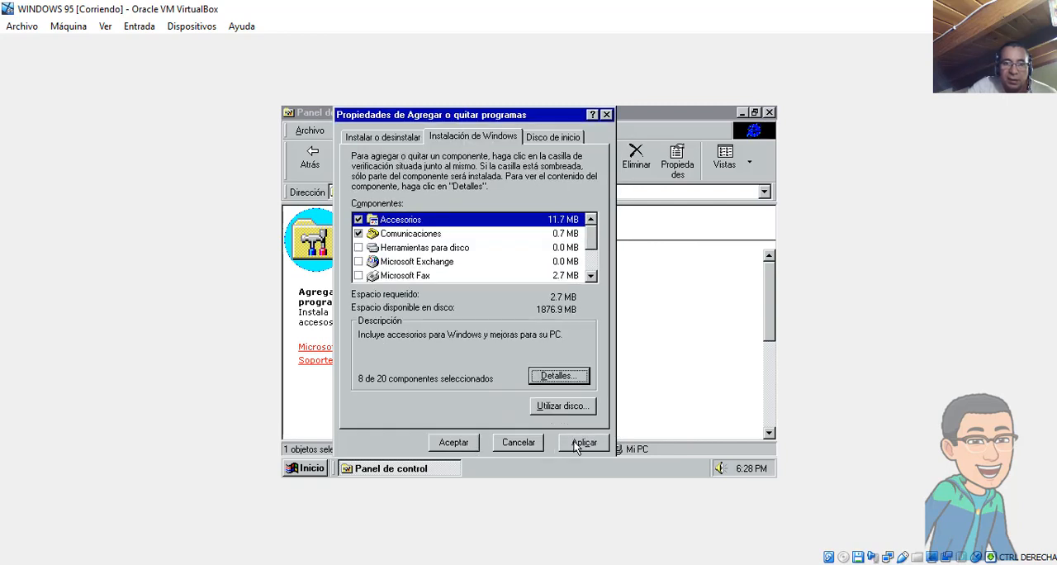
click(456, 443)
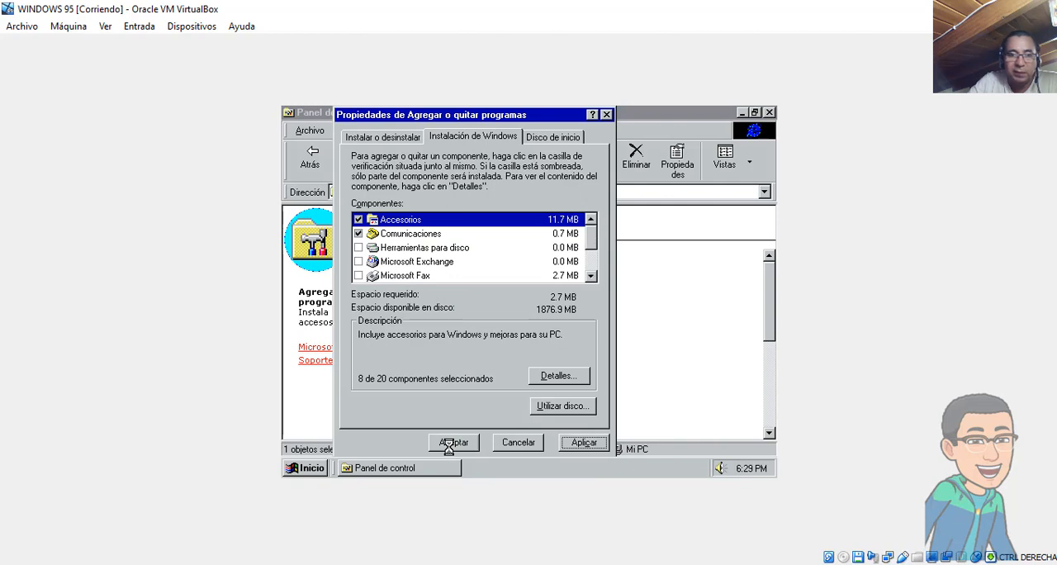
click(453, 442)
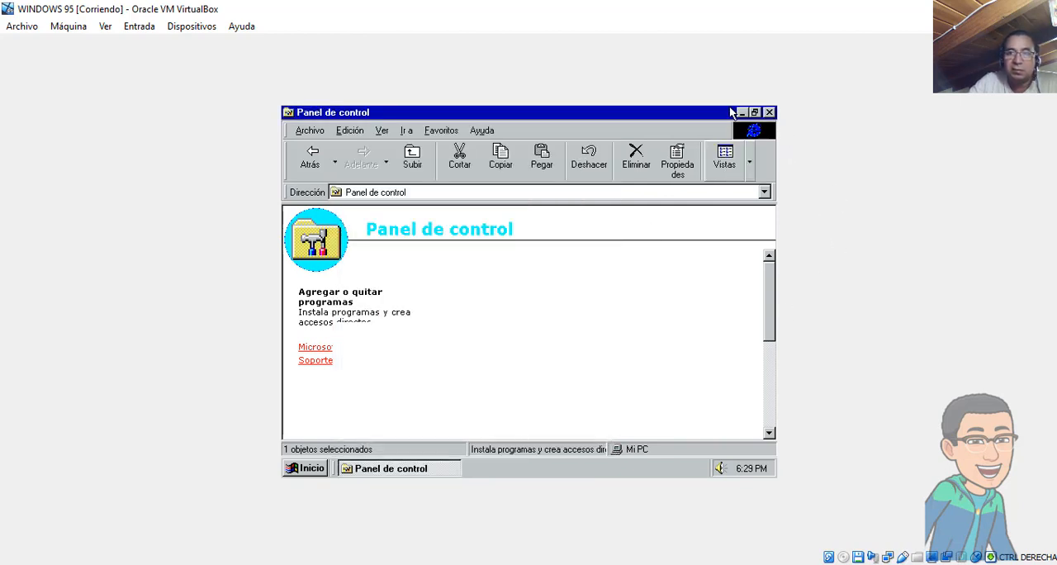
Open Carta blanca from the Juegos group in Accesorios and start a new game.
click(312, 467)
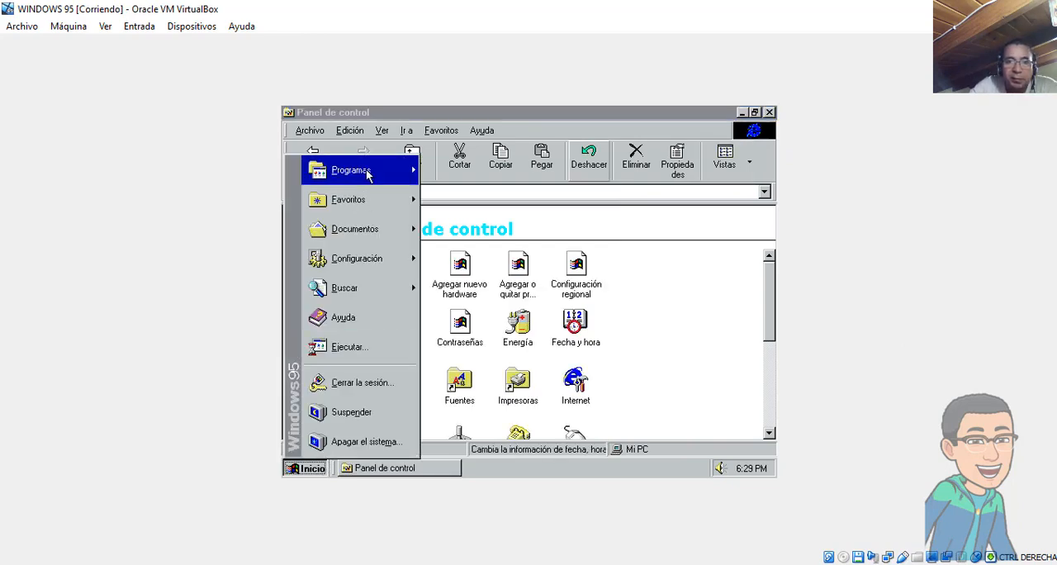
mouse_move(369, 170)
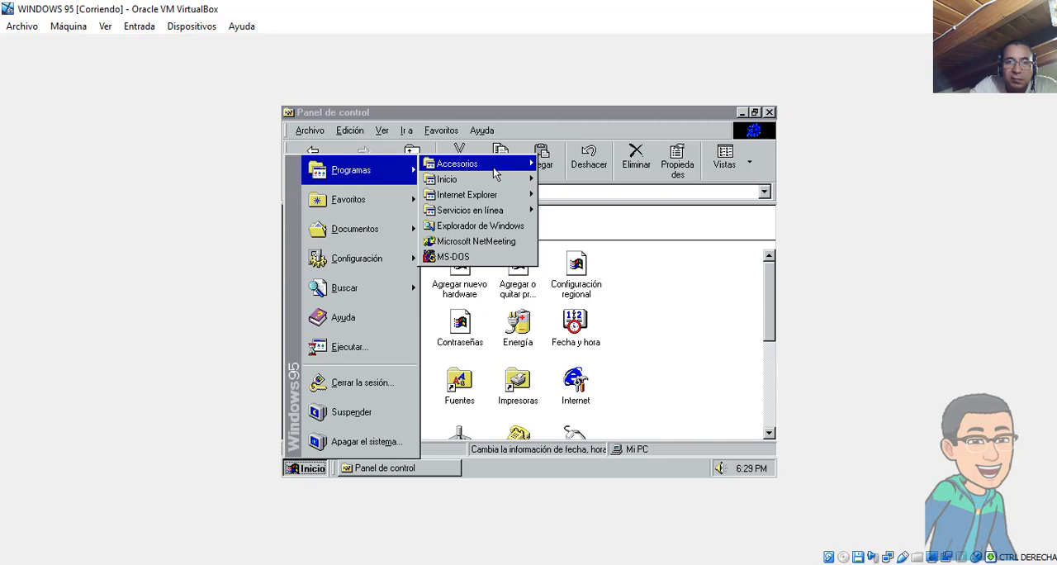
mouse_move(495, 172)
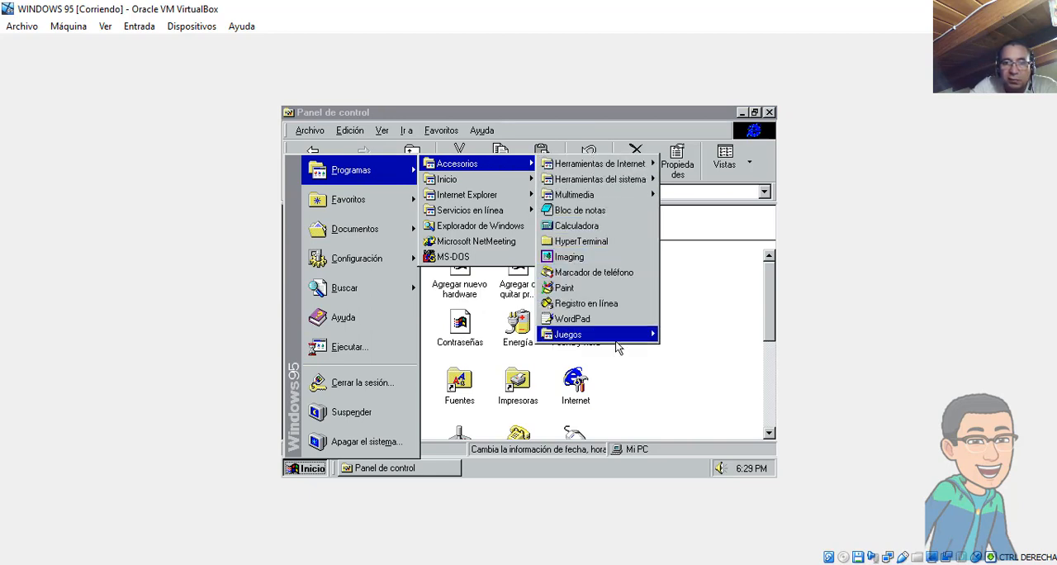
mouse_move(617, 343)
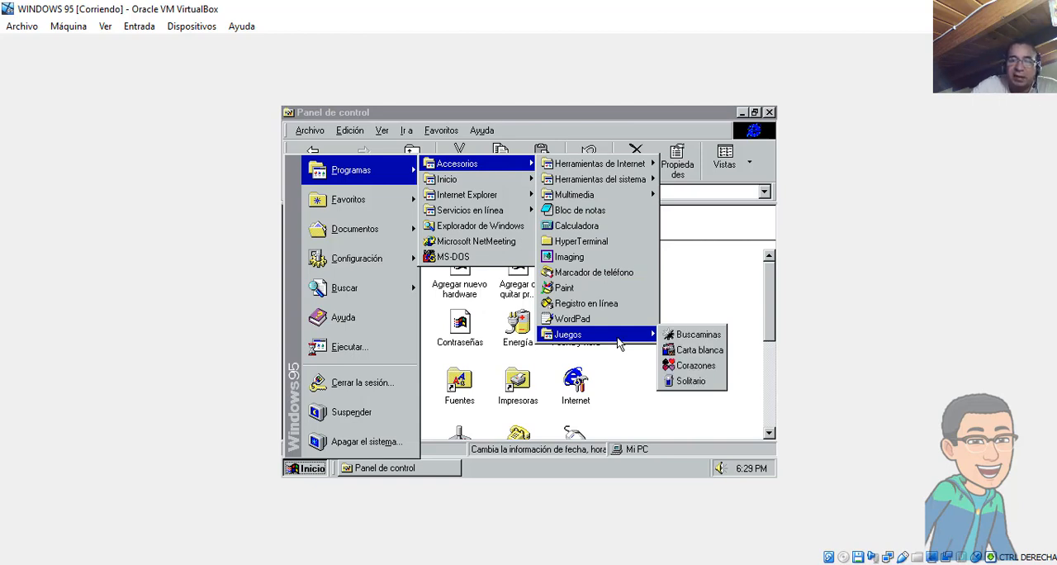
click(691, 350)
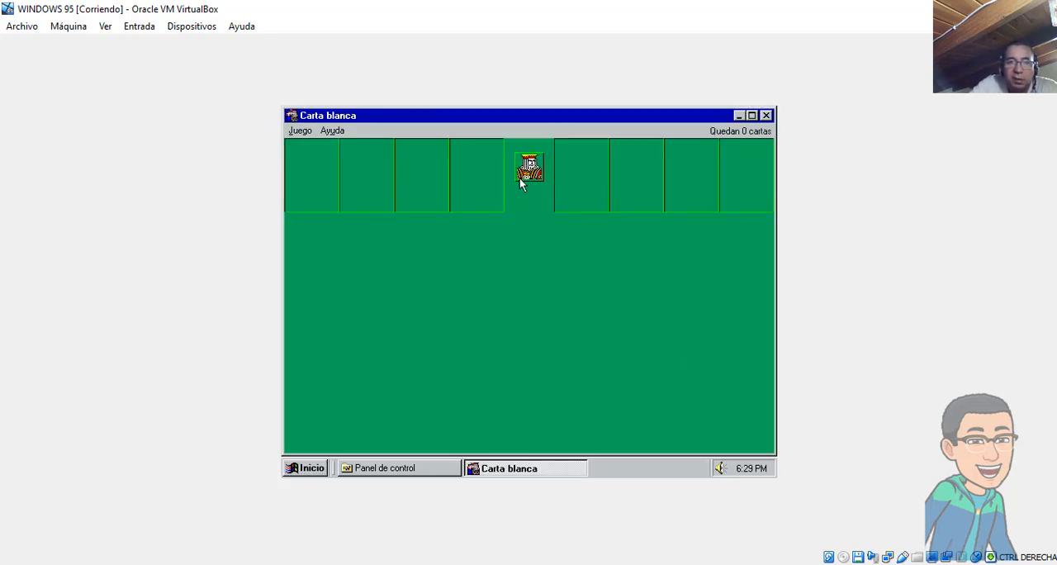
click(299, 130)
click(310, 150)
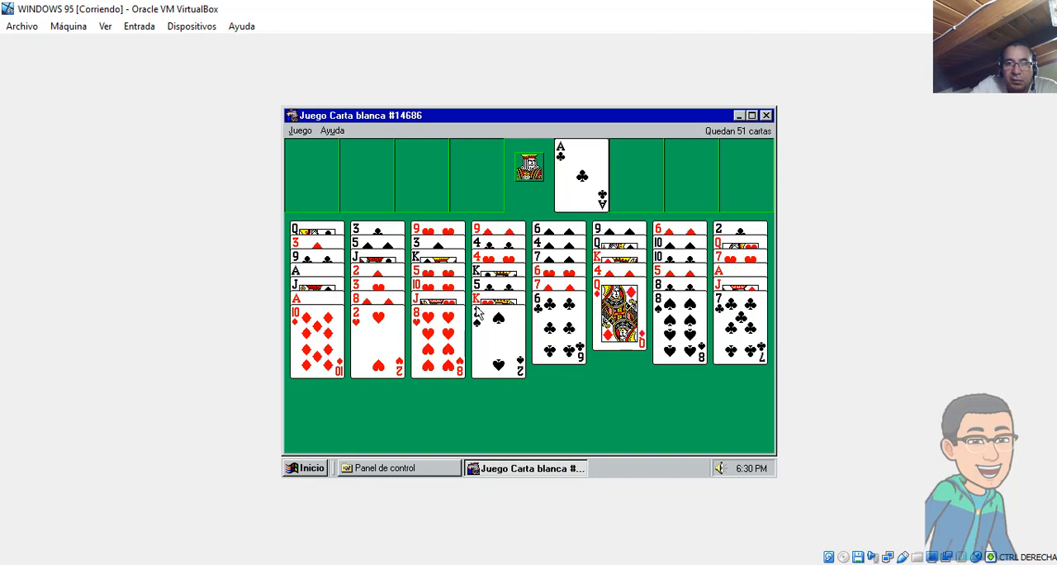
Move the 8 of hearts to the first free cell and the 10 of diamonds to the second.
click(419, 332)
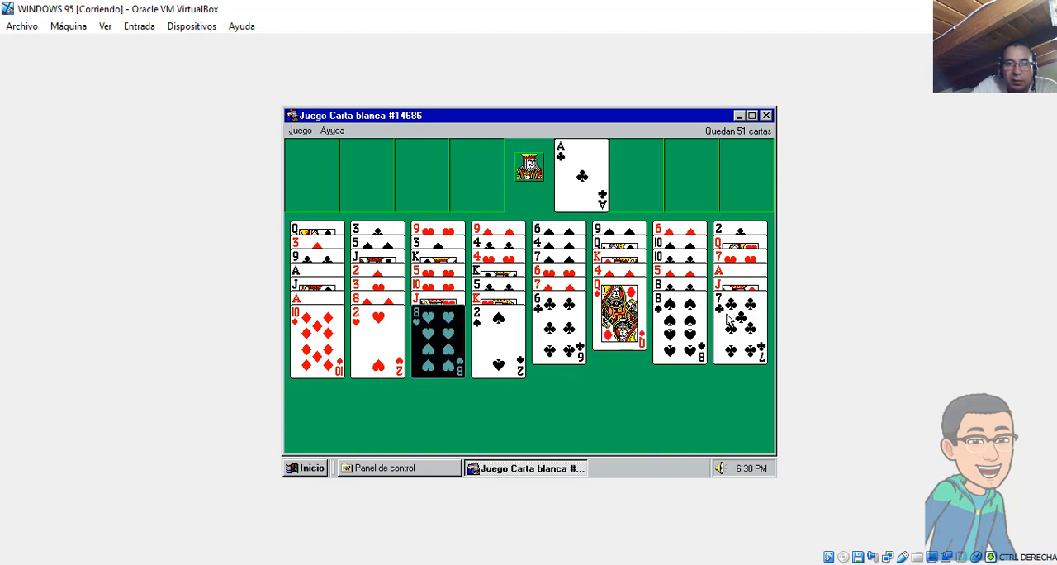
click(443, 339)
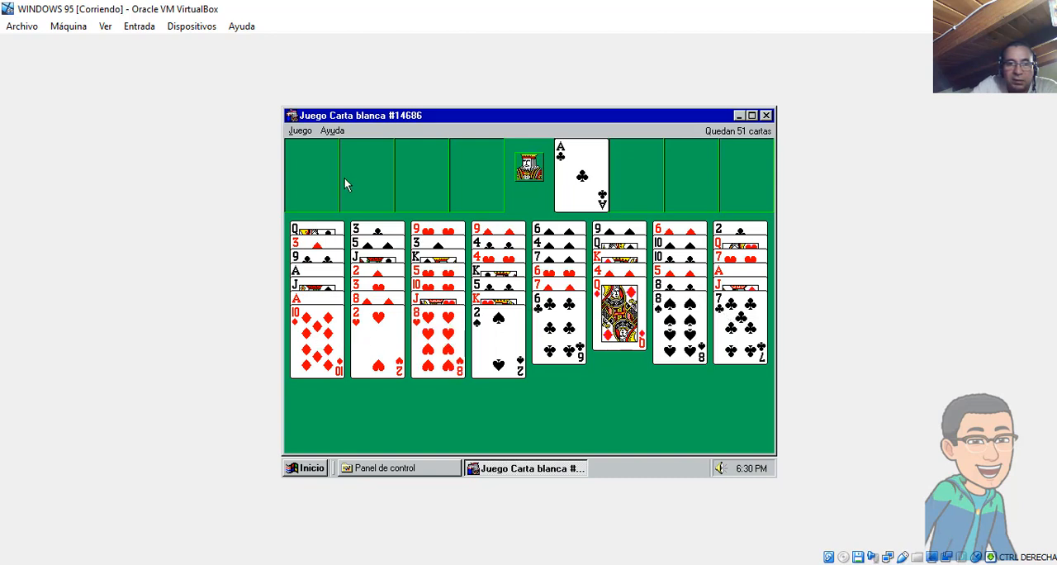
click(435, 357)
click(295, 164)
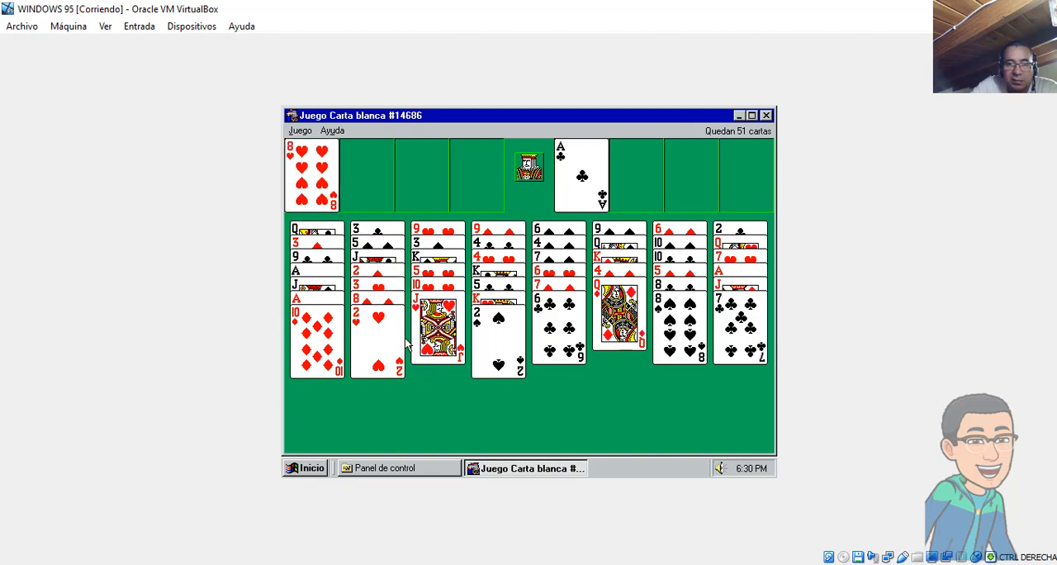
click(324, 338)
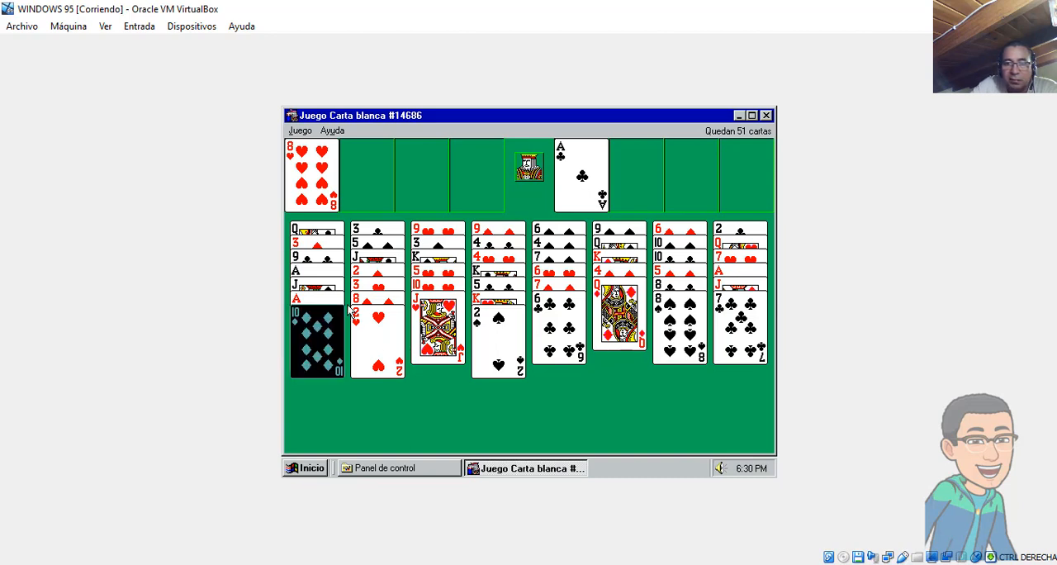
click(369, 168)
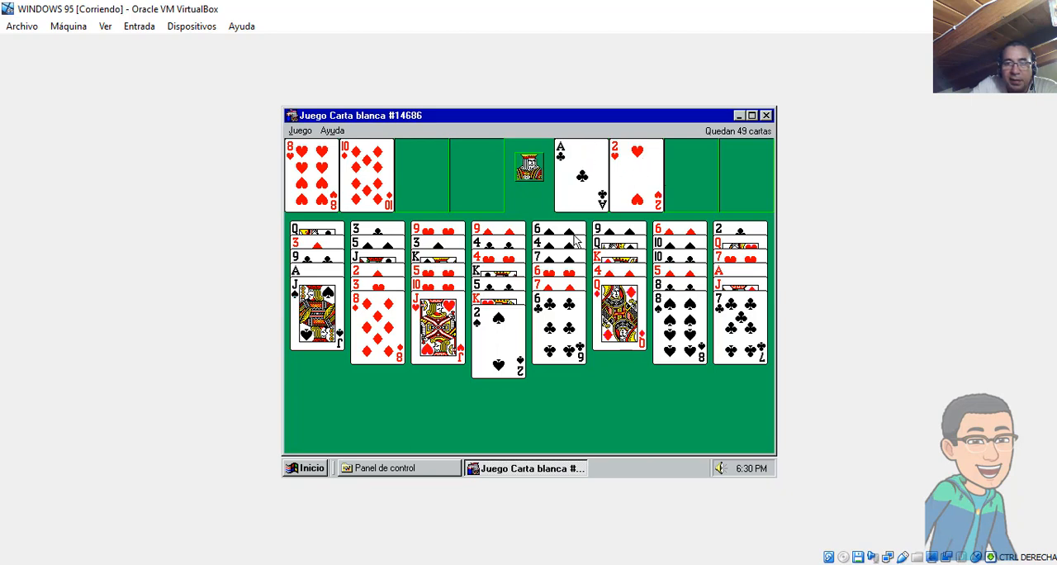
Move the 8 of diamonds to the third free cell and the 3 of hearts onto the 2 of hearts foundation pile.
click(383, 307)
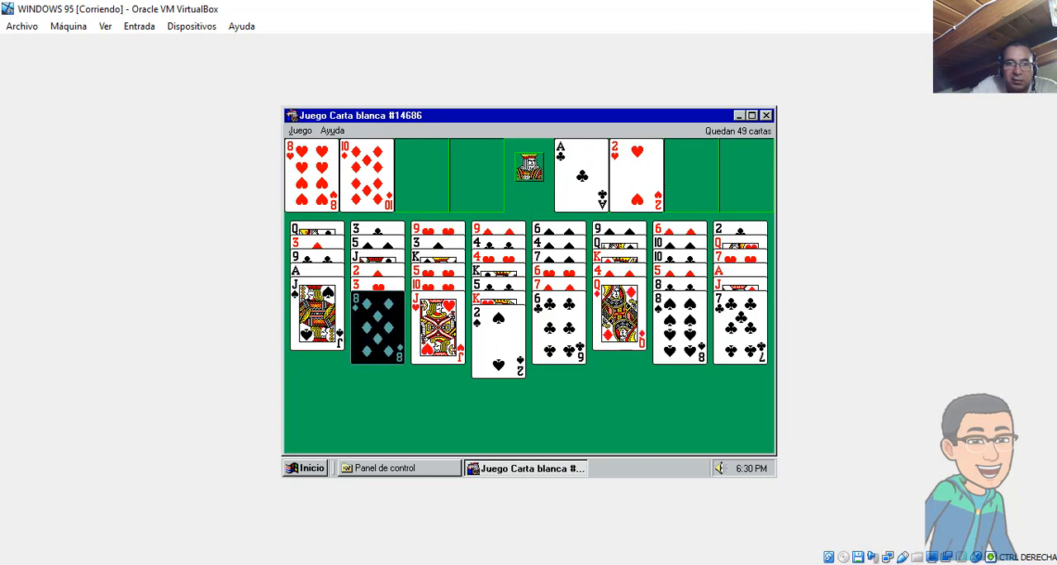
click(424, 162)
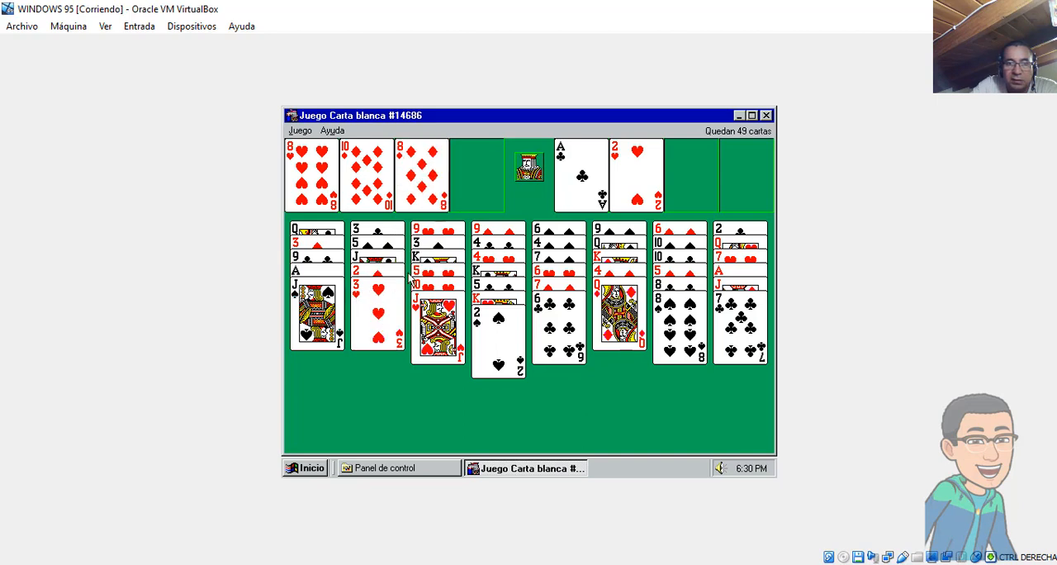
click(395, 318)
click(627, 179)
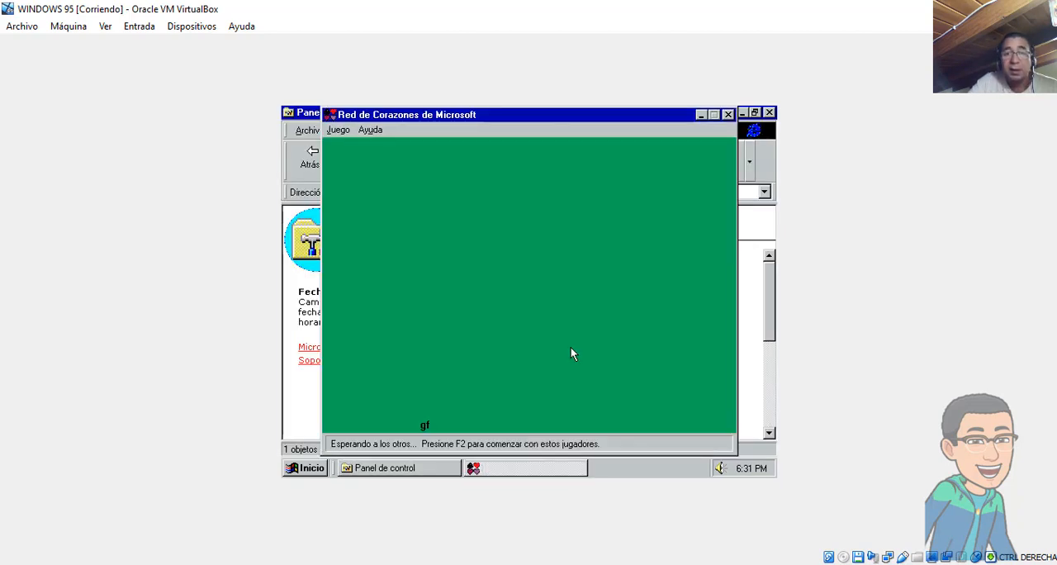
Close the Red de Corazones de Microsoft game and the Panel de control window.
click(728, 114)
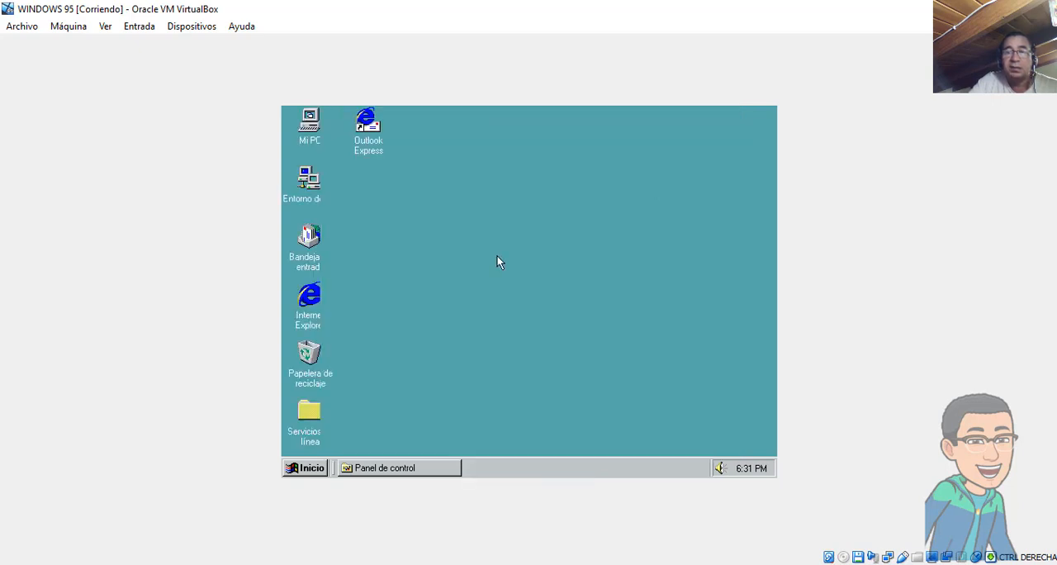
right_click(394, 475)
click(397, 465)
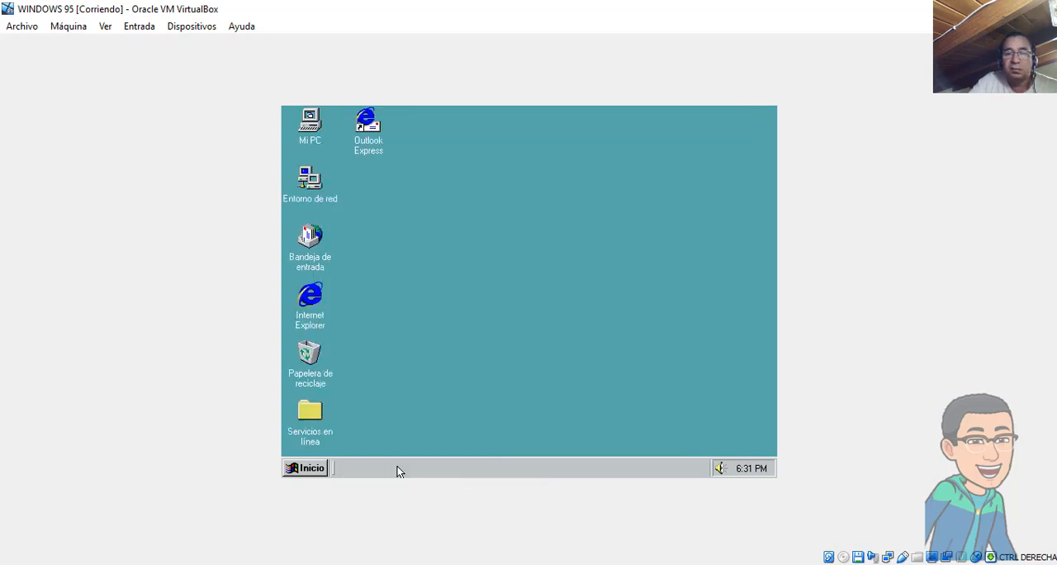
click(562, 314)
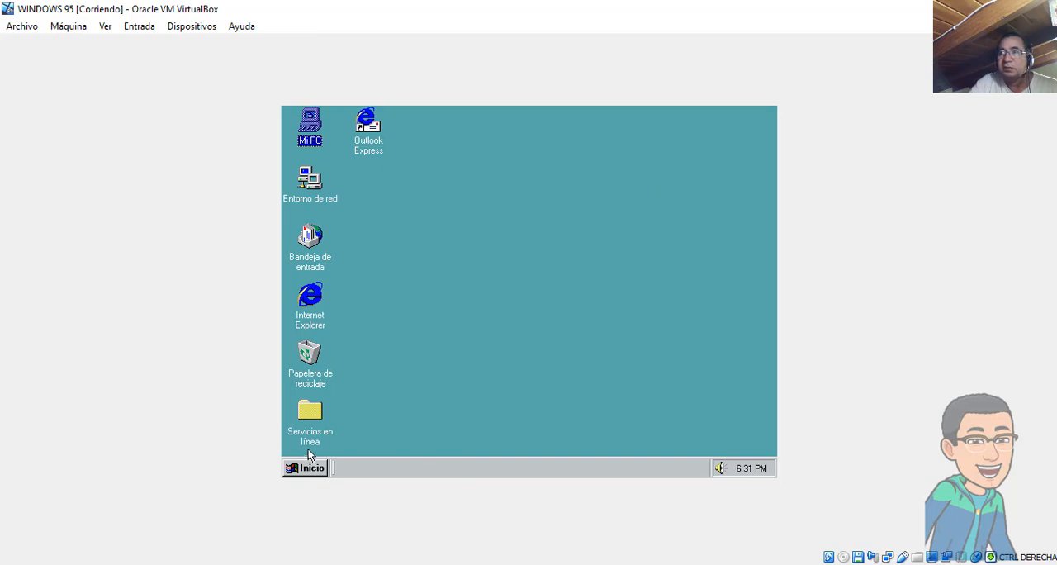
Shut down Windows 95 with the apagar el sistema option.
click(307, 469)
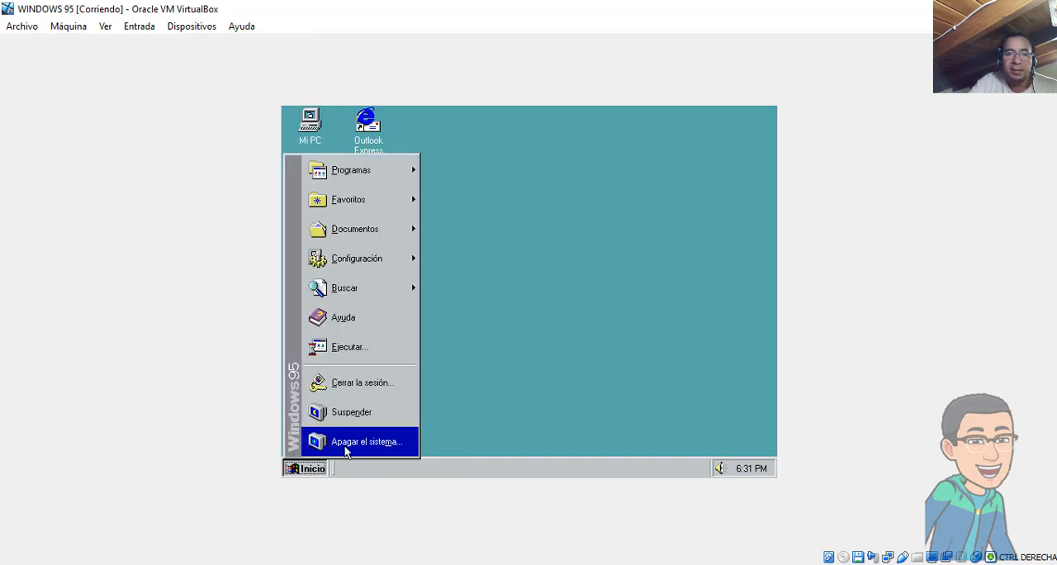
click(341, 449)
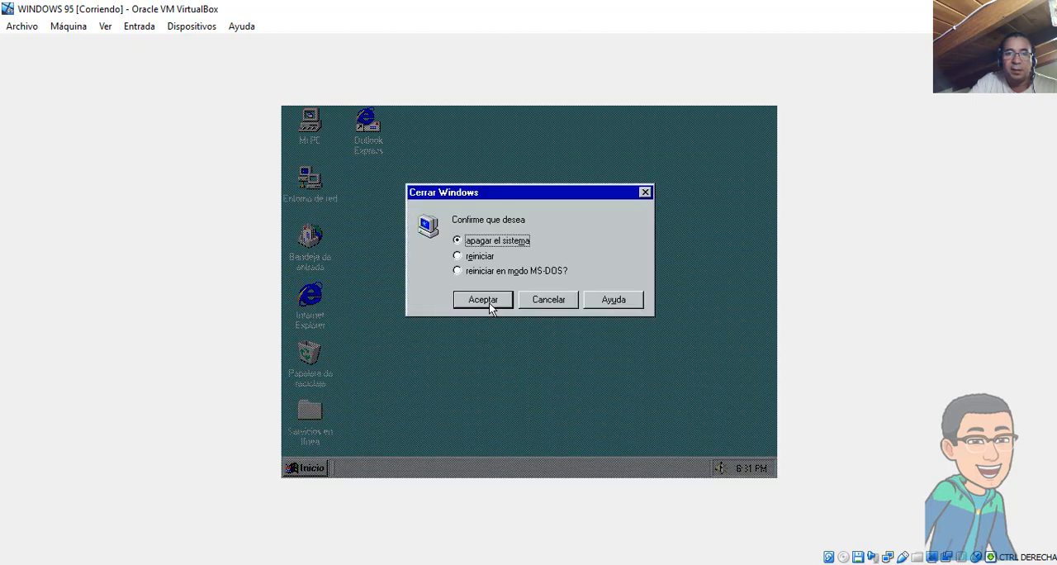
click(483, 301)
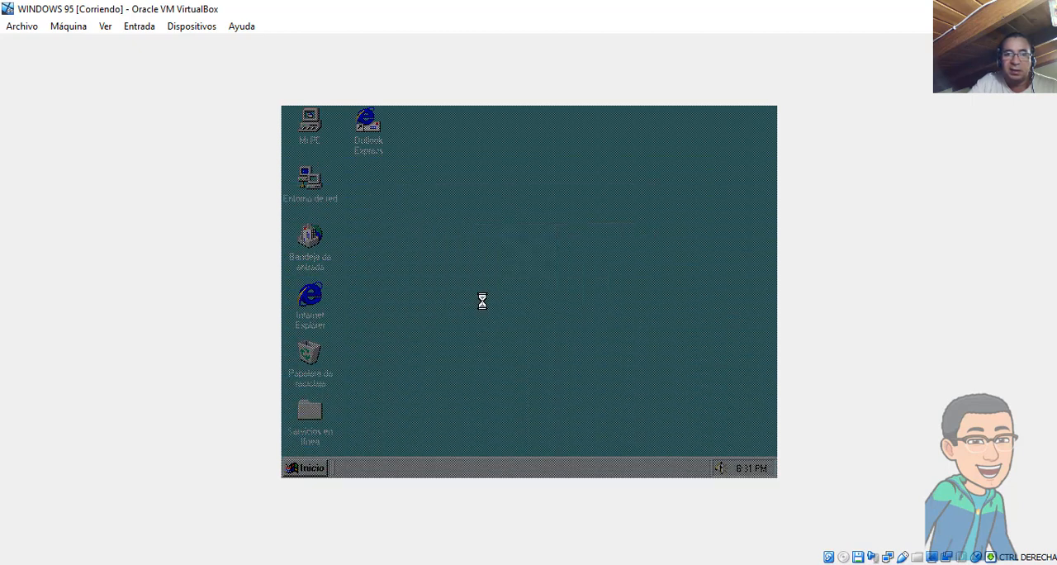